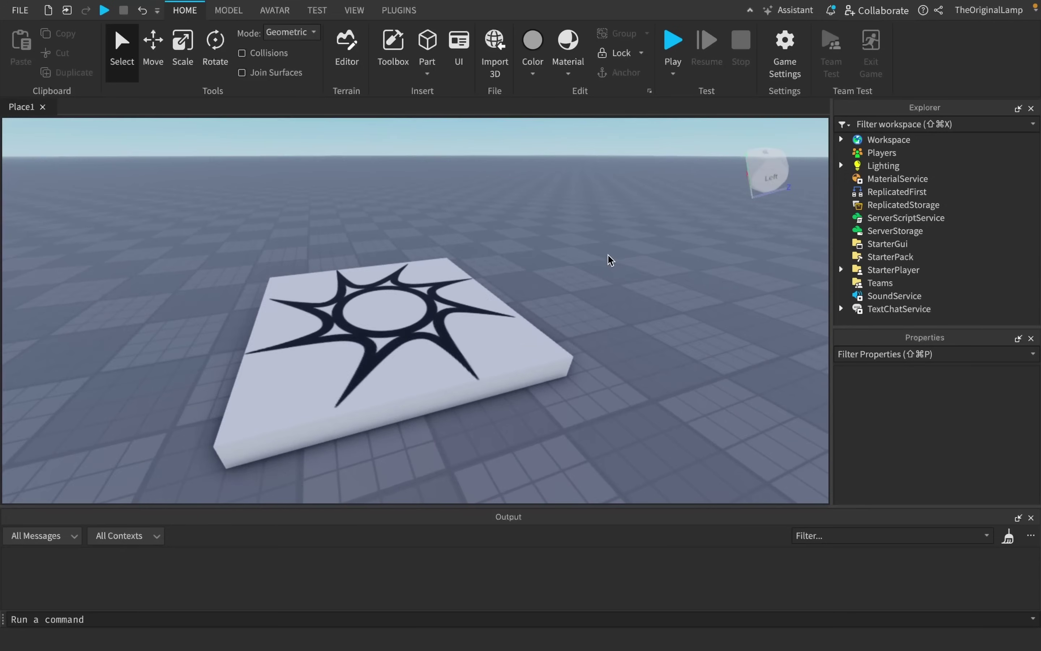
key("w")
right_click_drag(581, 196, 581, 196)
key("s")
key("d")
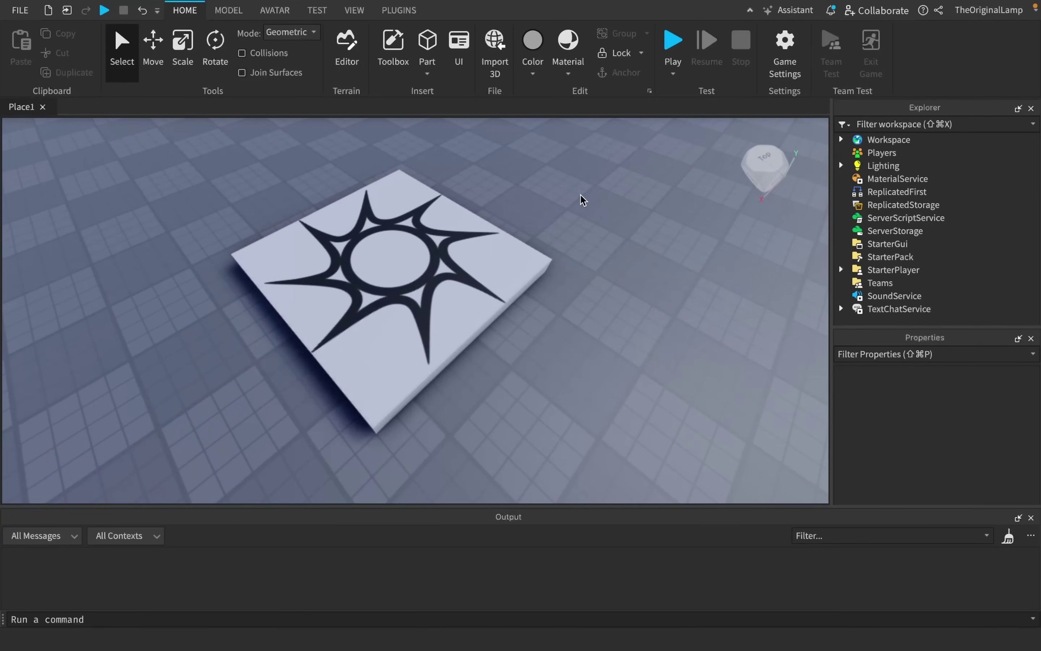
key("a")
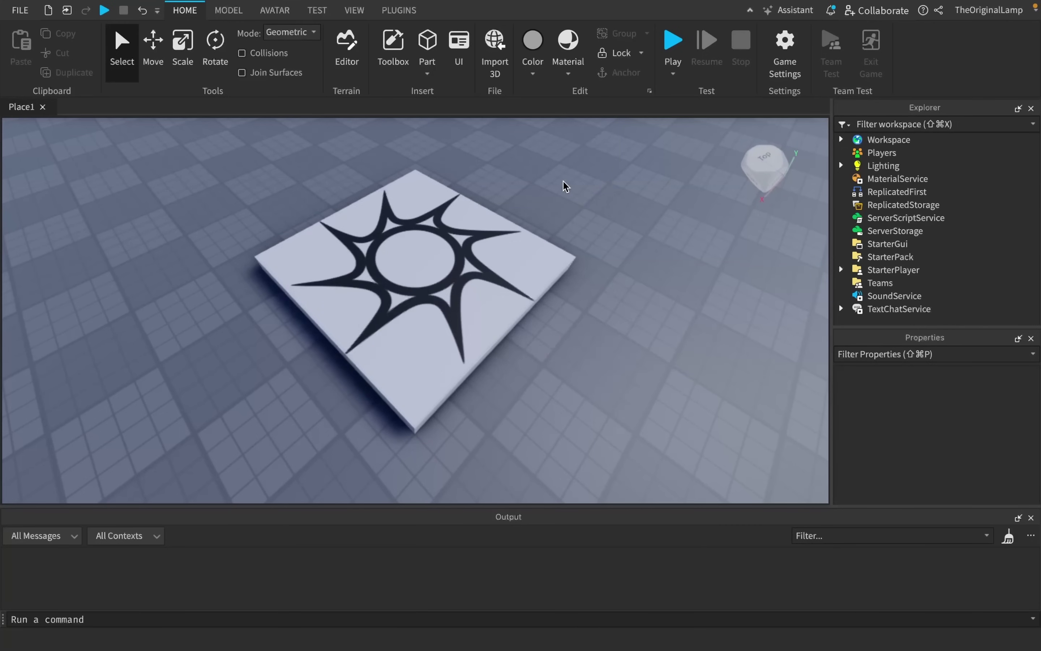
right_click_drag(563, 181, 593, 205)
key("d")
key("w")
key("d")
key("a")
key("d")
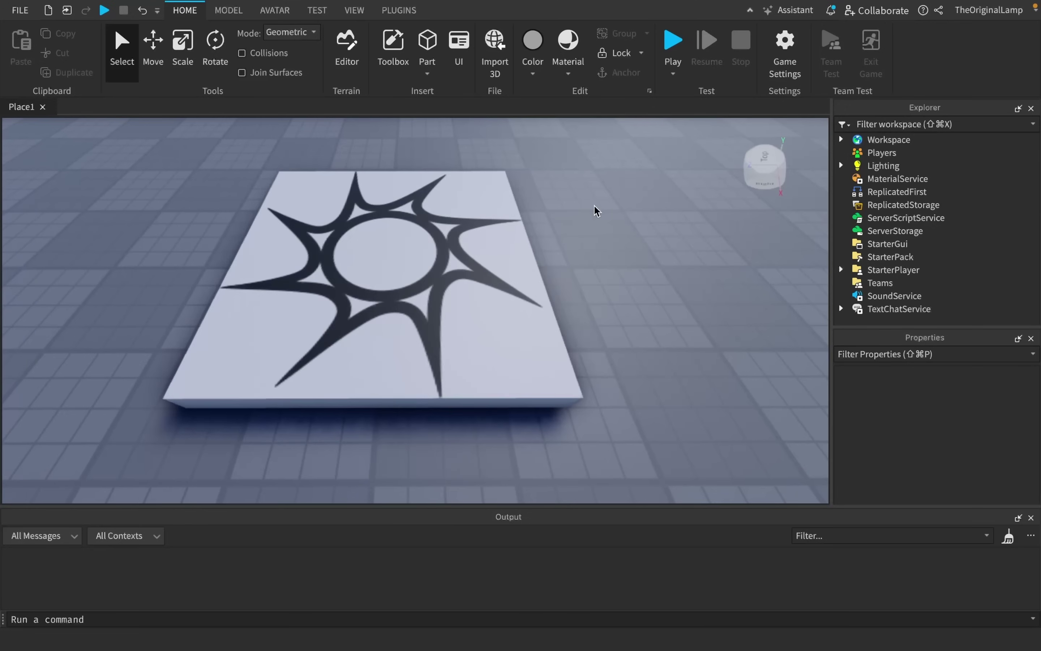
key("a")
key("d")
key("a")
key("d")
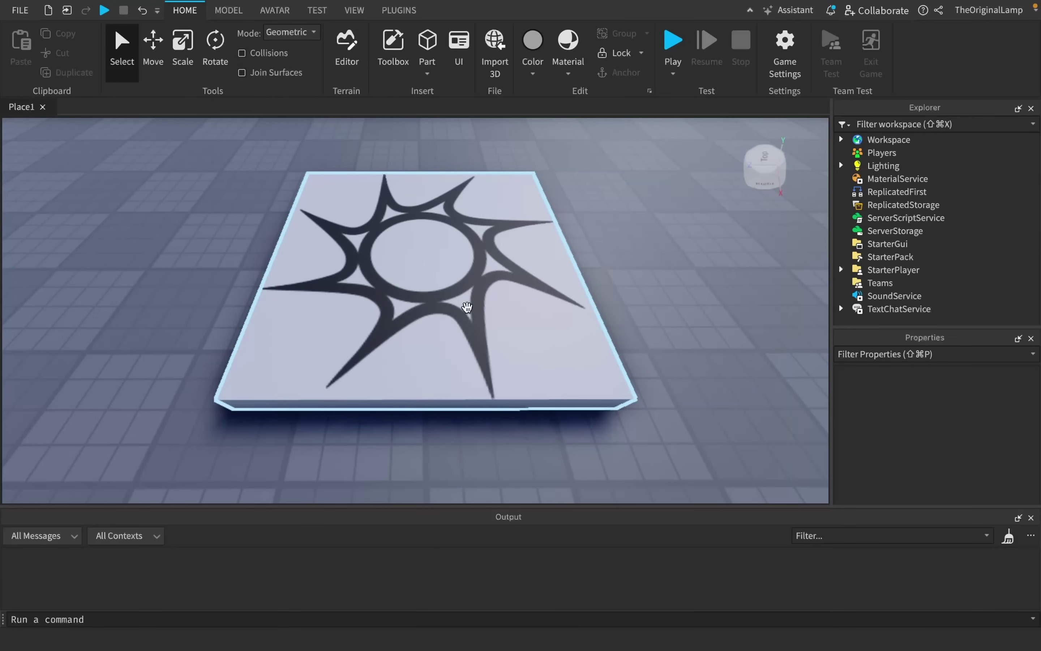
key("s")
right_click_drag(551, 185, 552, 185)
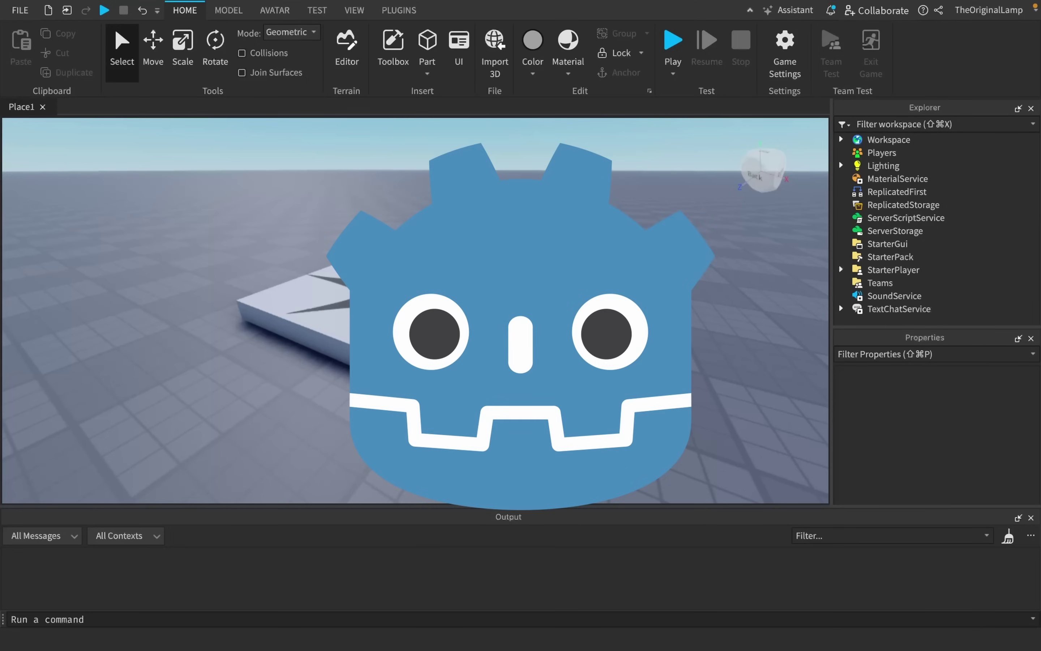
key("a")
key("d")
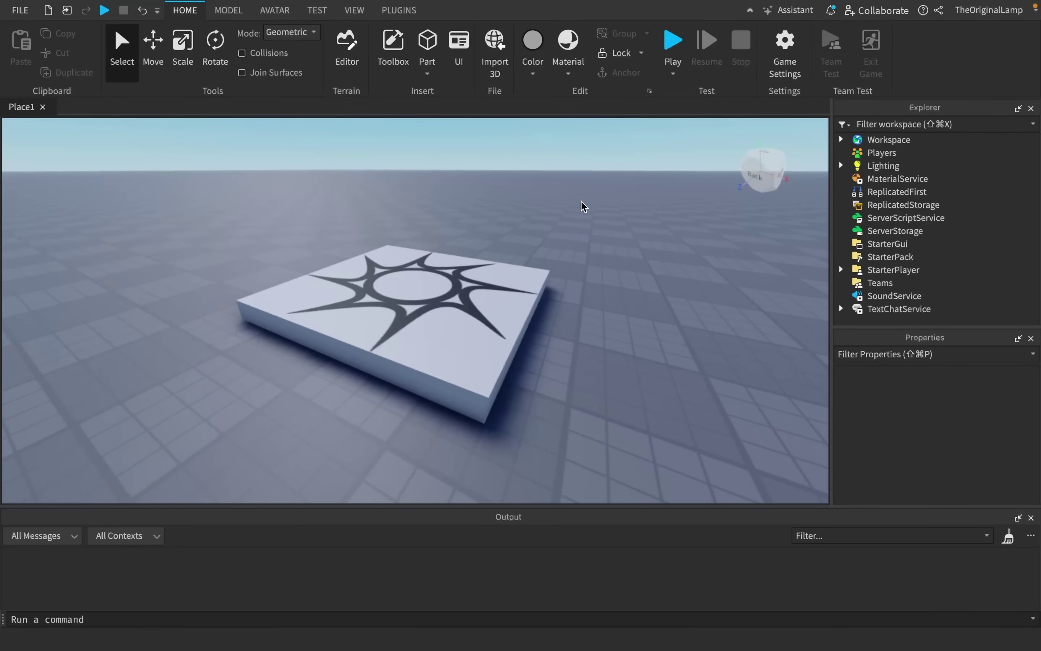
- Search the objects that can be inserted into Workspace for "gui", leaving the list without adding anything
left_click(841, 140)
left_click(919, 140)
type("d")
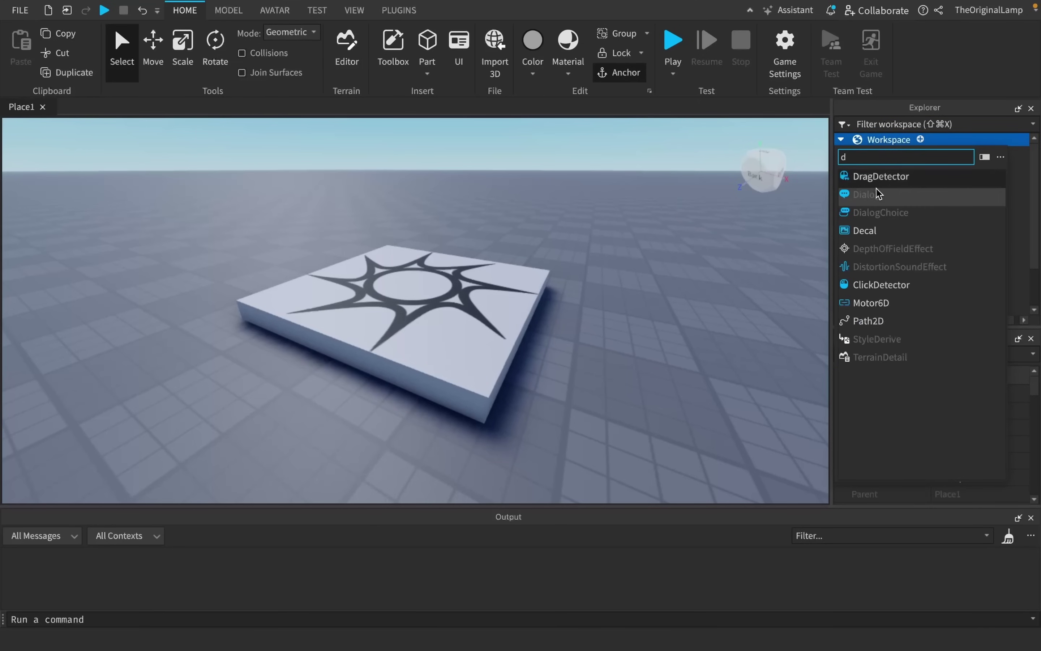
key("BackSpace")
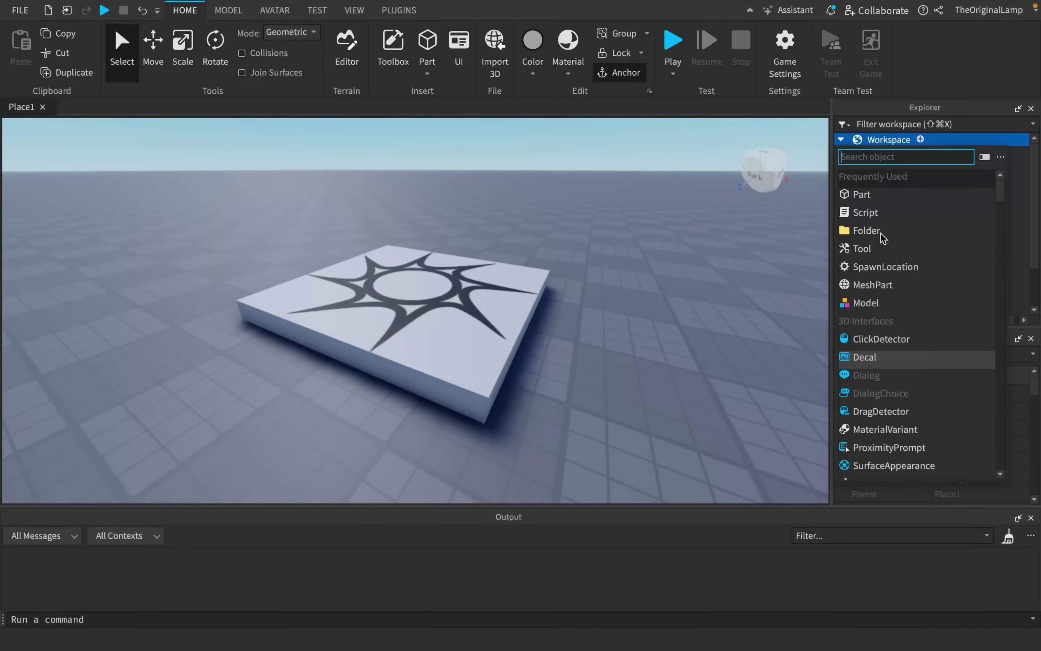
type("gui")
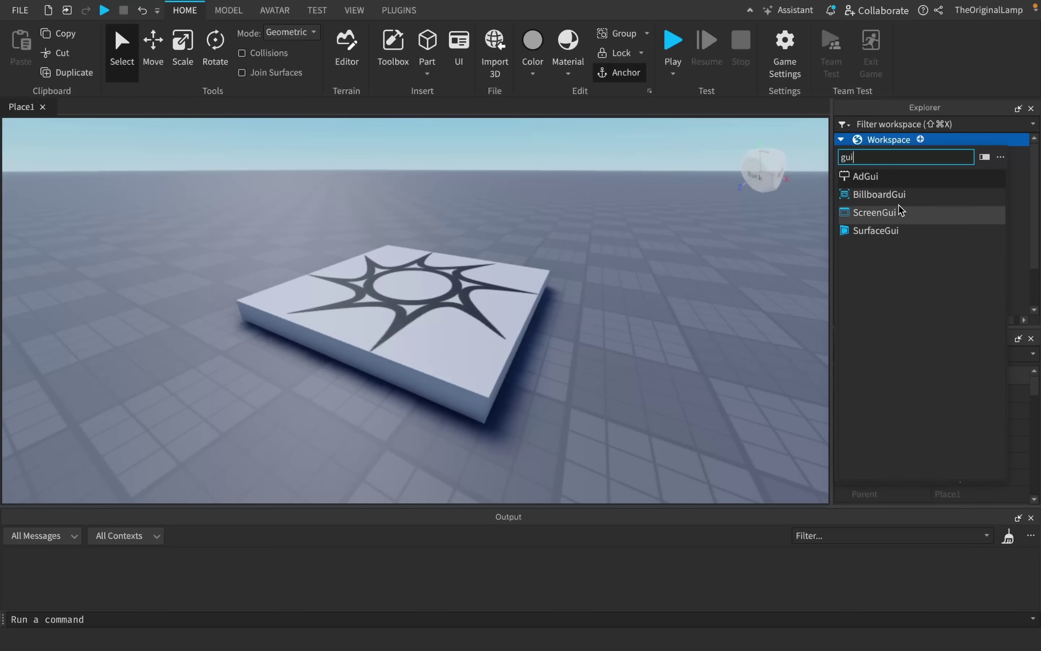
key("BackSpace")
key("BackSpace")
key("BackSpace")
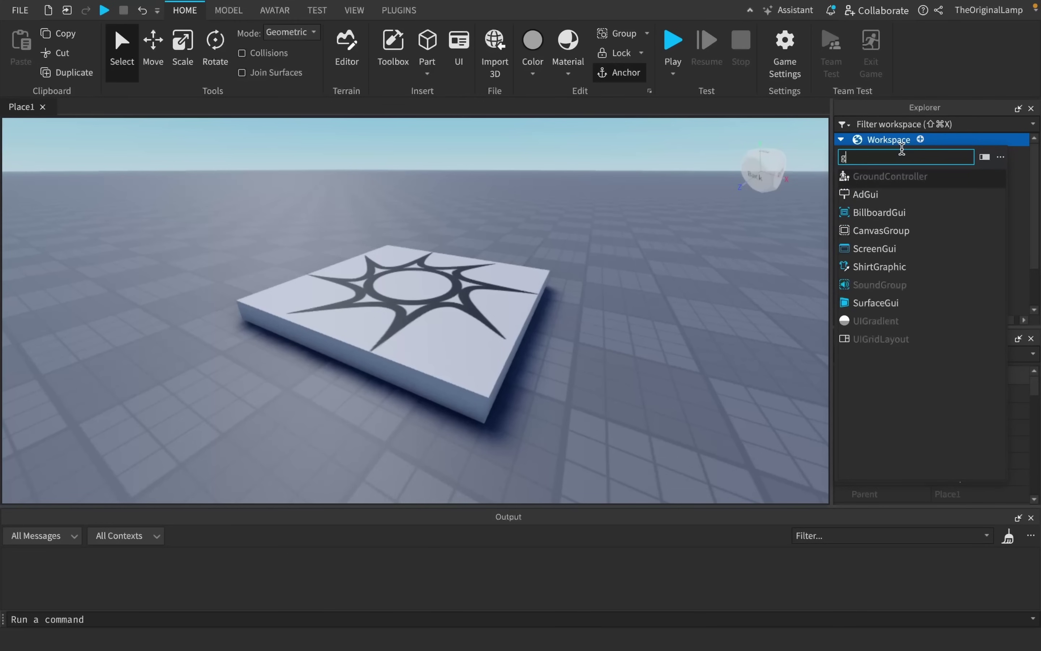
key("Escape")
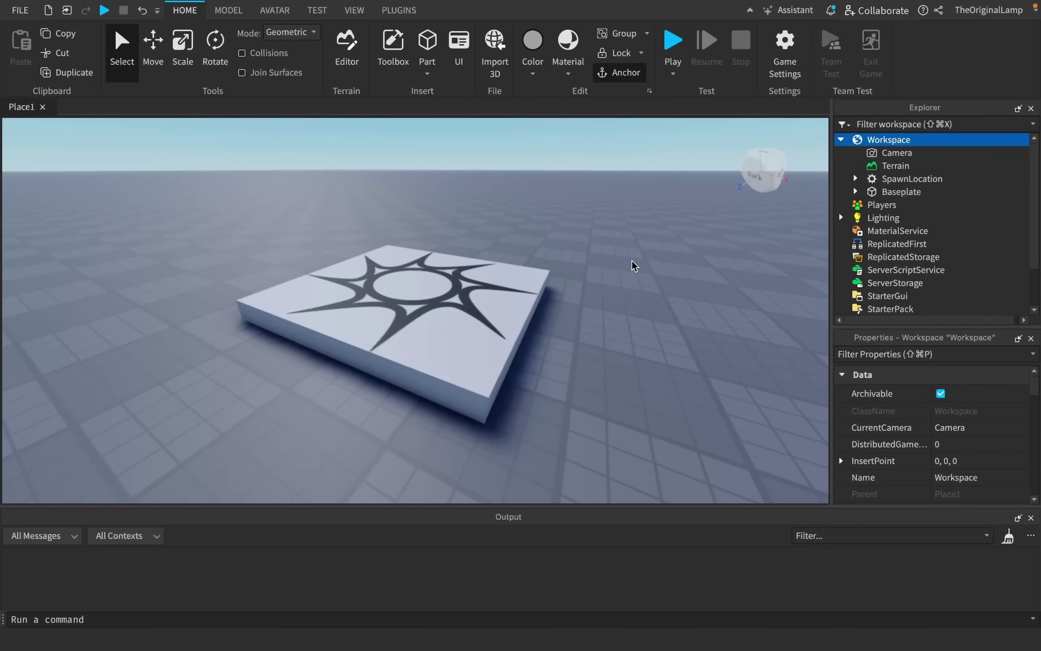
key("a")
mouse_move(634, 241)
right_mouse_down()
mouse_move(740, 217)
mouse_move(632, 249)
right_mouse_up()
key("s")
key("w")
key("s")
key("w")
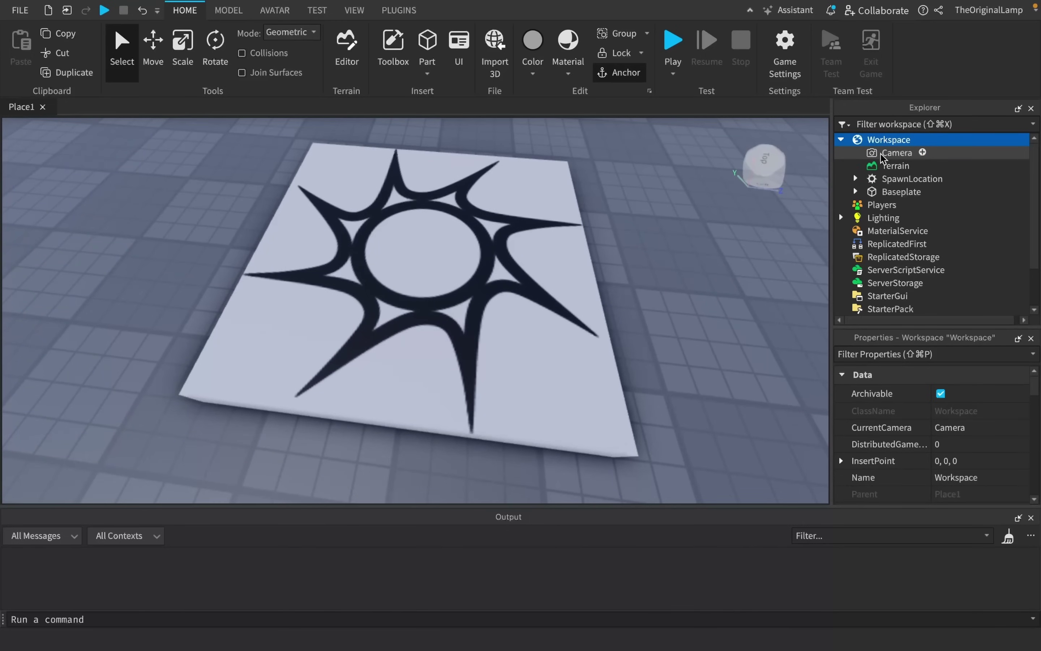
- Search the objects that can be inserted into ReplicatedFirst for "scrip", leaving the list without adding anything
left_click(895, 153)
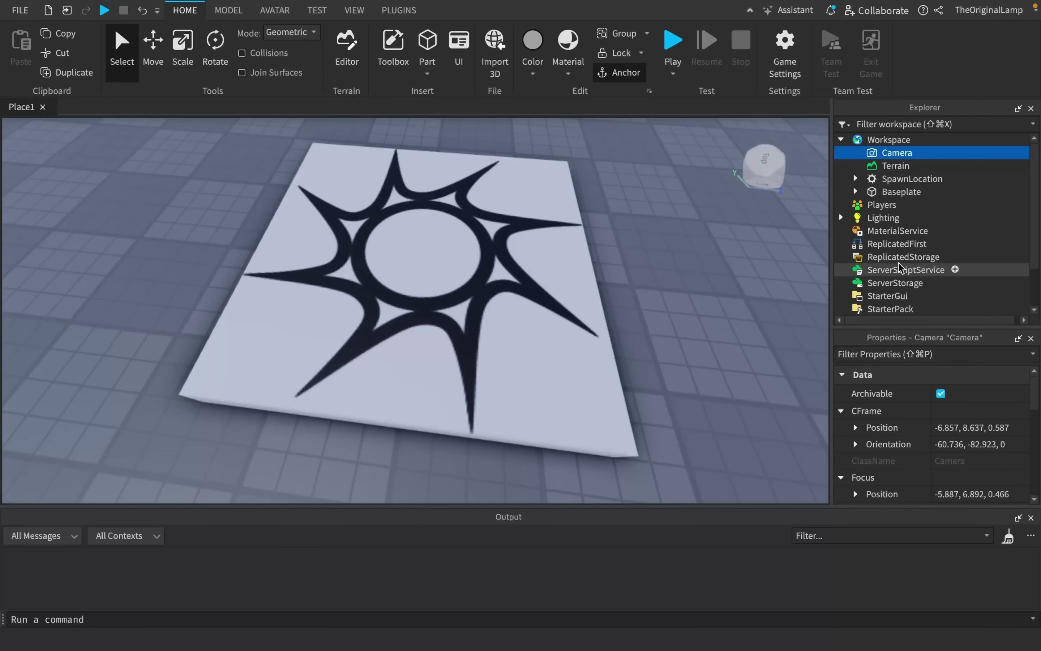
left_click(937, 244)
type("s")
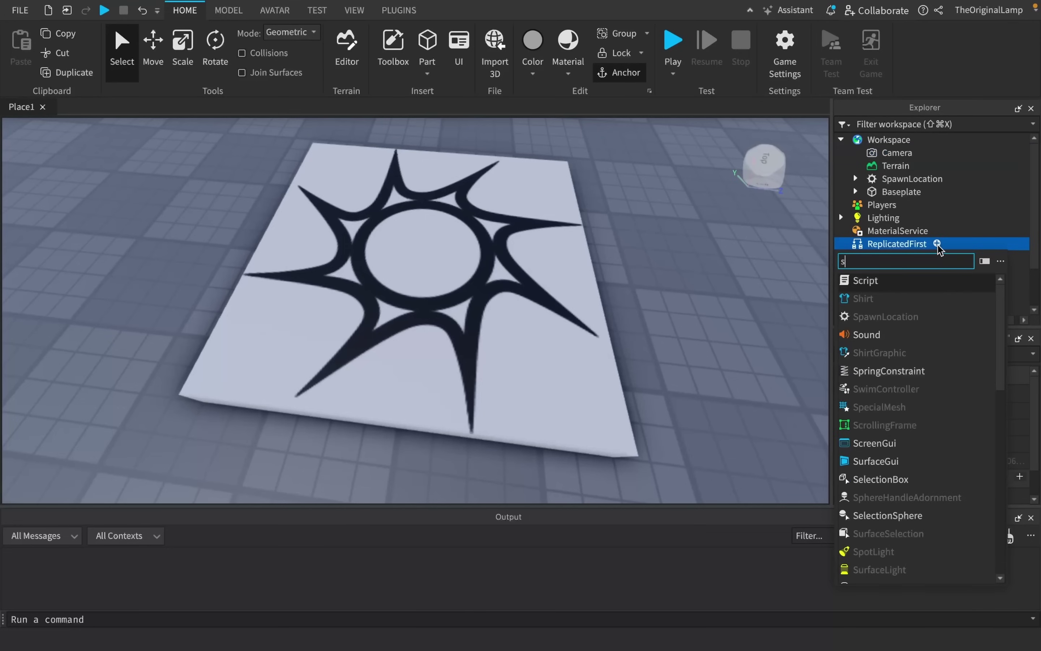
type("crip")
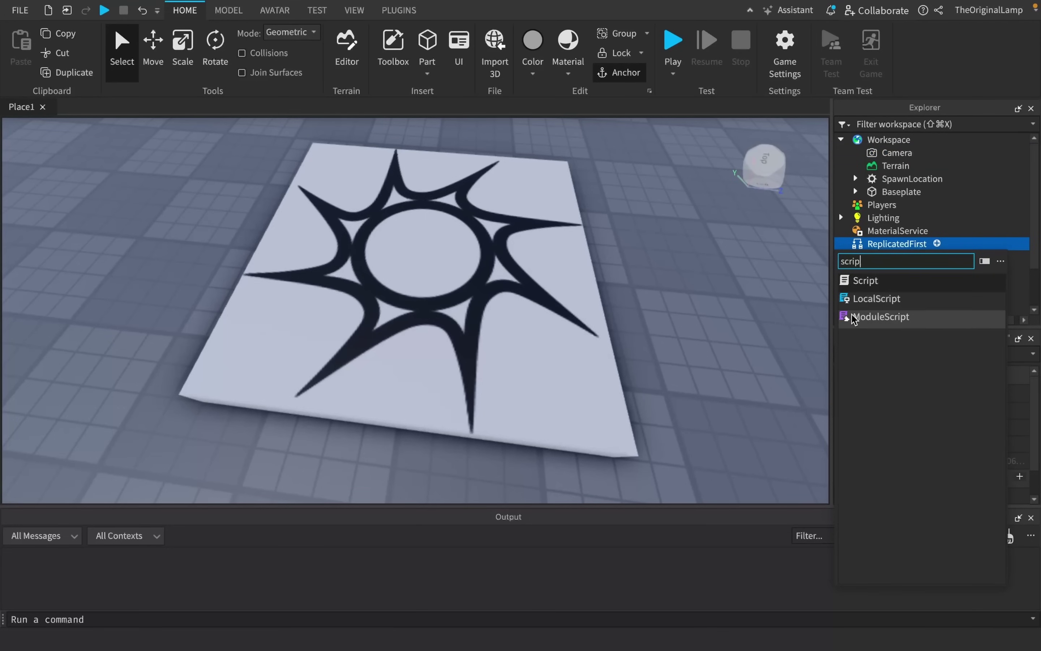
left_click(882, 244)
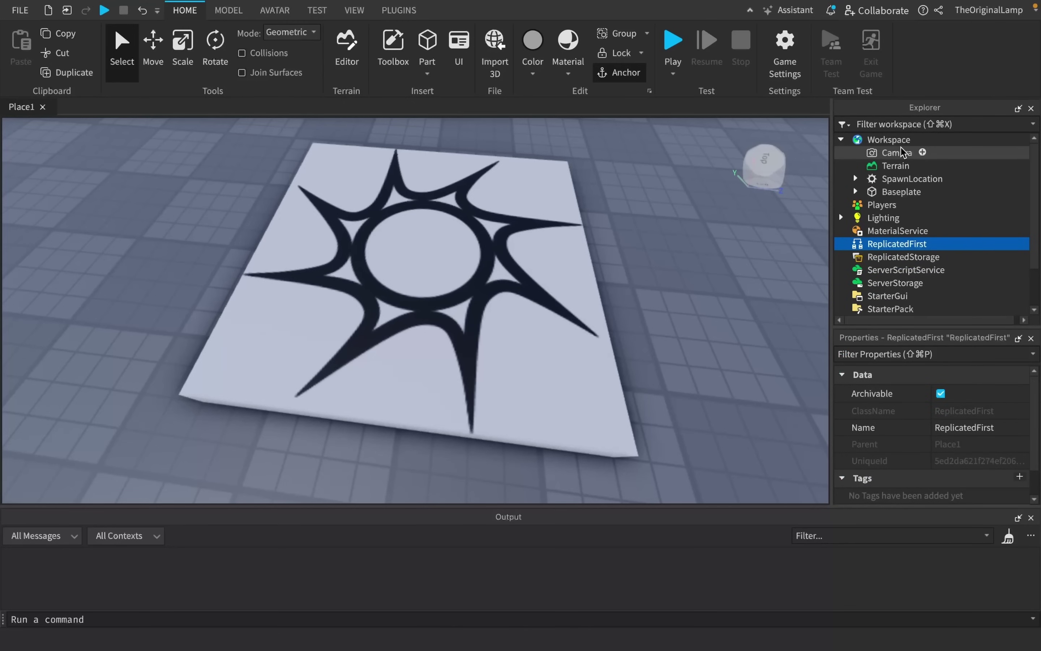
- Insert a DragDetector into Workspace and select it
right_click_drag(632, 211, 655, 186)
left_click(921, 139)
type("dra")
left_click(867, 184)
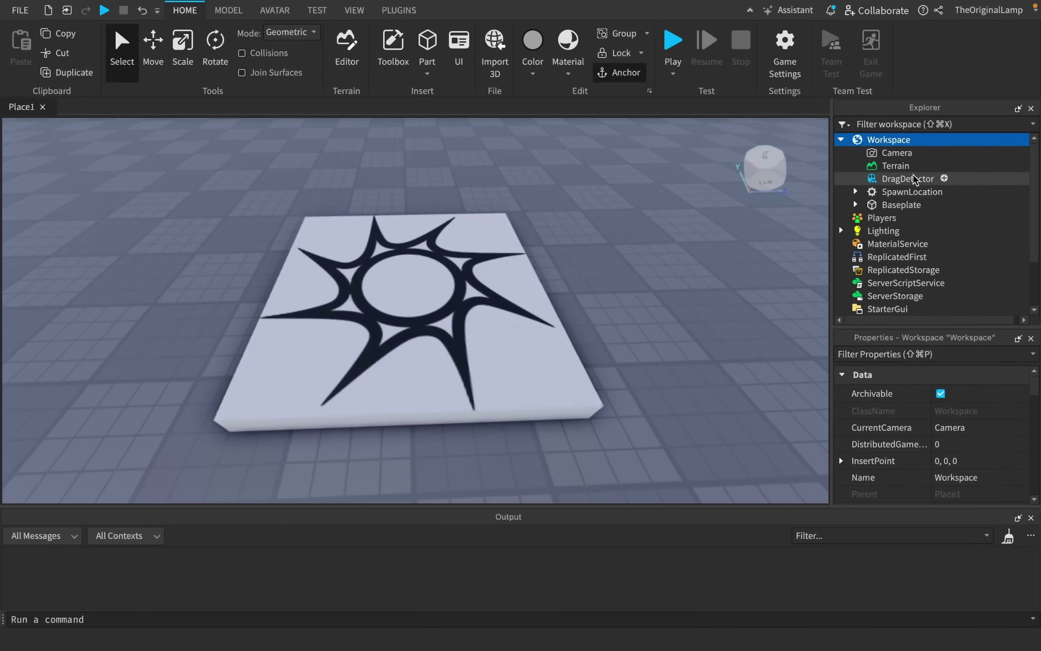
left_click(919, 183)
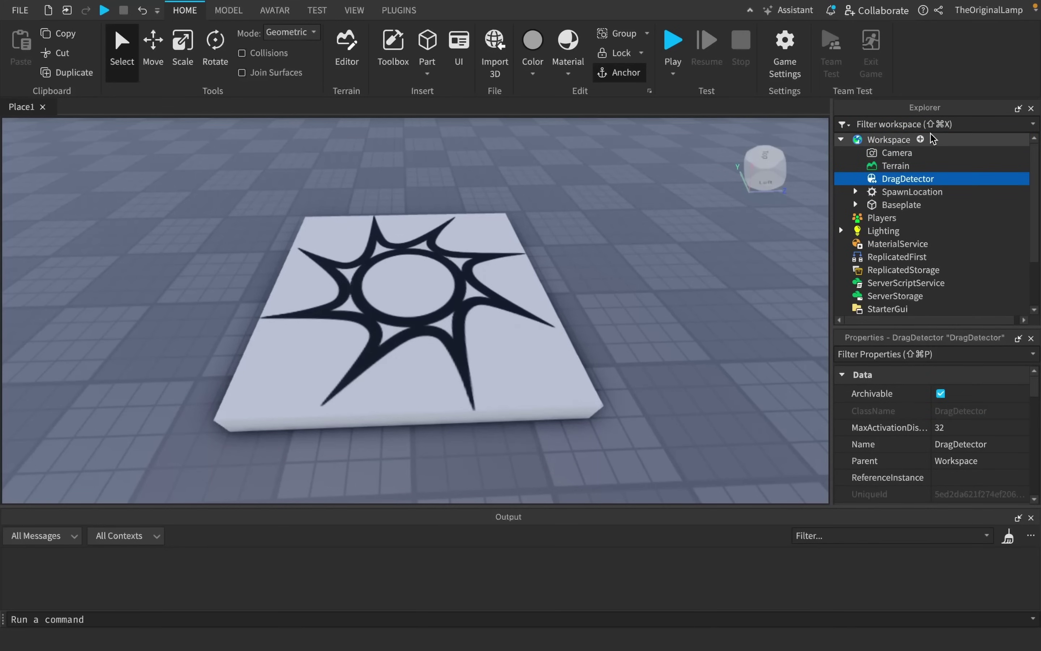
- Look through the list of objects that can be inserted into Workspace without adding one
left_click(921, 140)
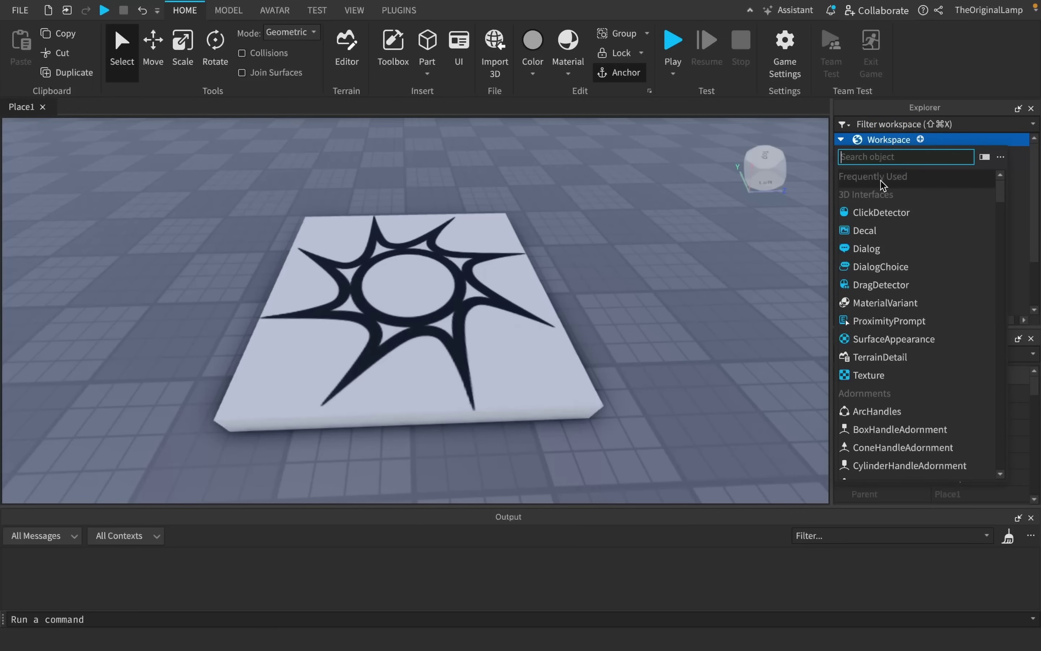
left_click(936, 133)
left_click(922, 138)
scroll(878, 244, "down", 3)
scroll(878, 244, "up", 3)
left_click(872, 135)
right_click_drag(642, 253, 643, 253)
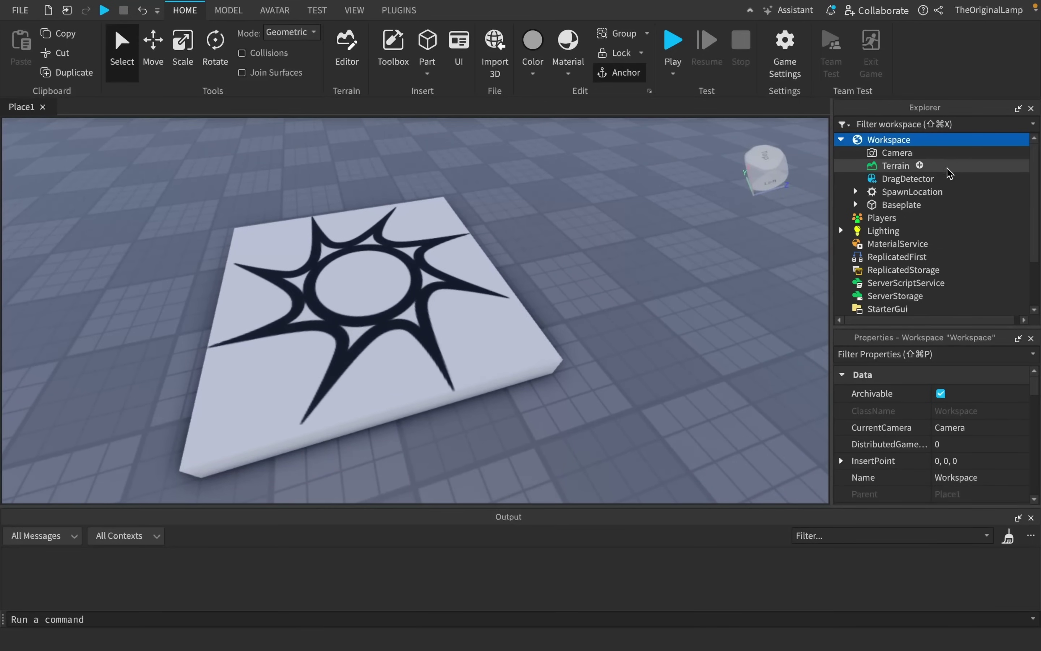
- Add a sphere part on the baseplate beside the spawn pad and move the DragDetector into it
left_click(908, 179)
left_click(426, 75)
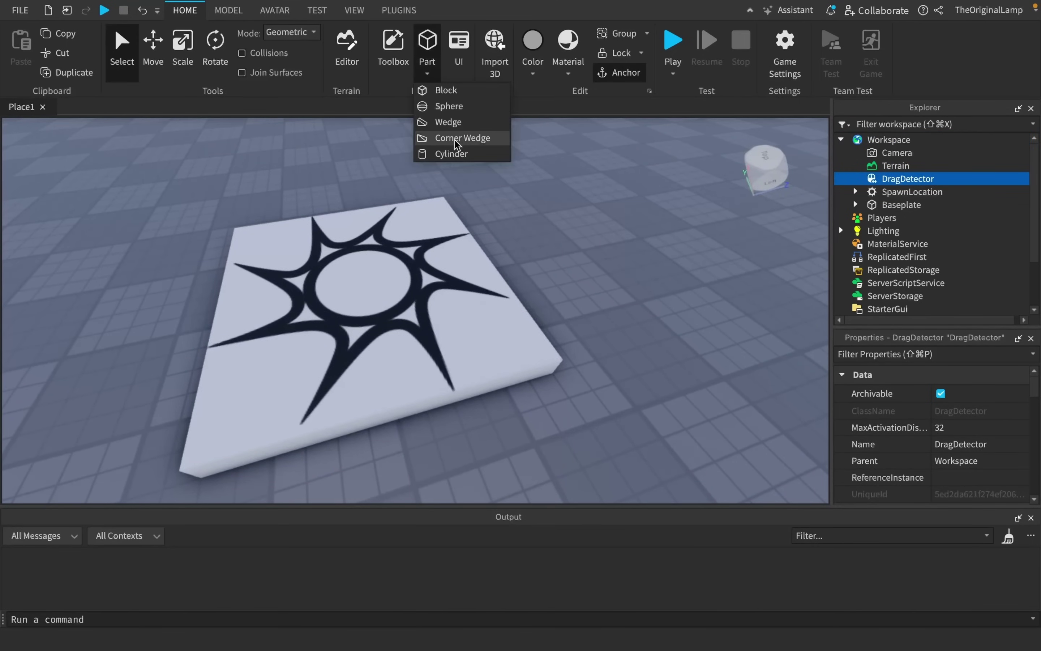
left_click(443, 107)
left_click_drag(431, 266, 650, 240)
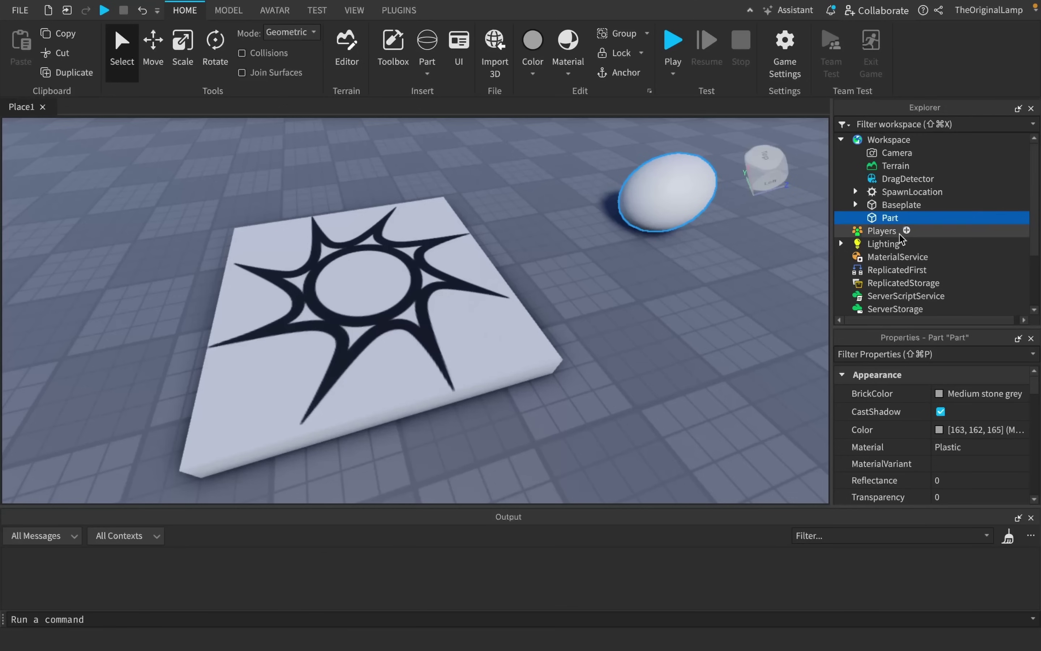
left_click_drag(887, 179, 880, 217)
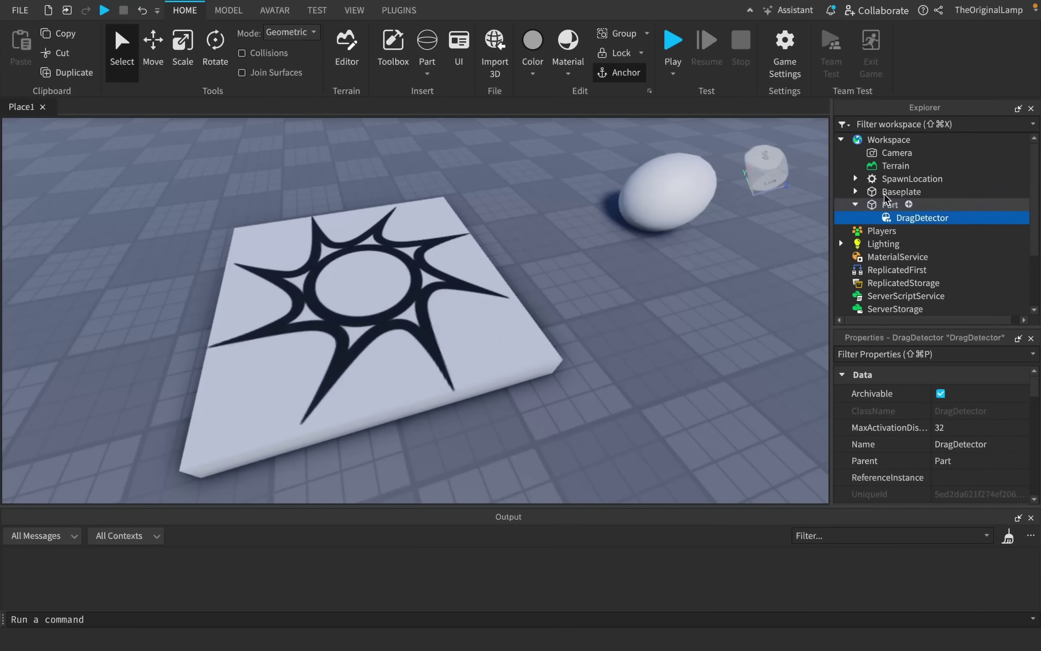
- Set the sphere part's color to purple and change its material
left_click(890, 204)
left_click(938, 429)
left_click_drag(969, 434, 972, 499)
left_click(999, 579)
left_click(949, 448)
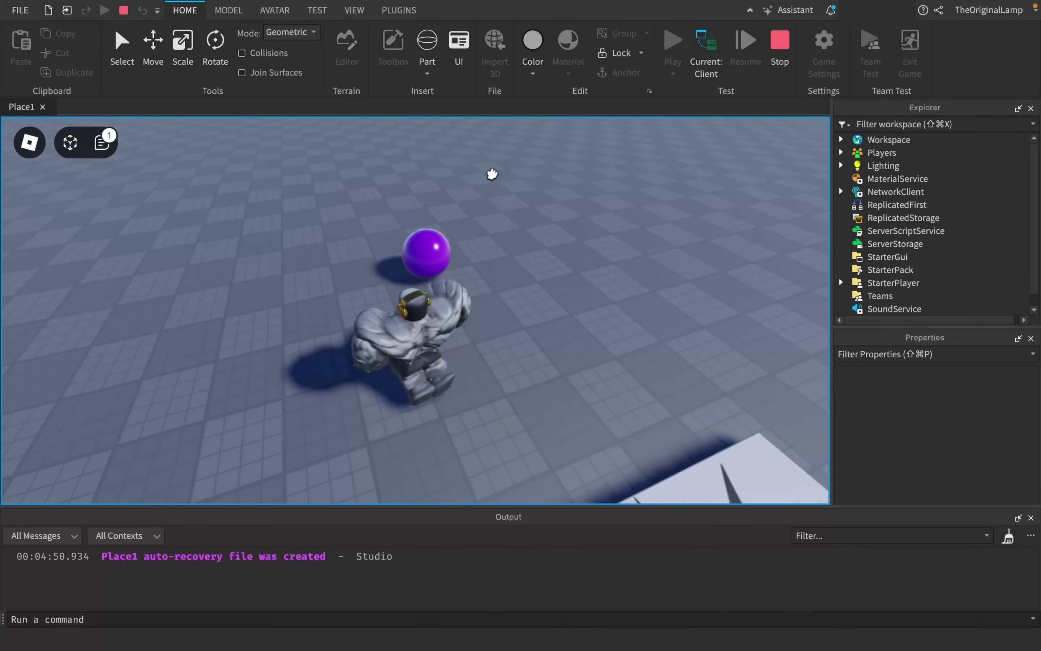
- Playtest dragging the purple ball across the baseplate while walking the avatar, and stop the test
left_click_drag(491, 174, 569, 191)
key("s")
key("d")
key("w")
key("a")
right_click_drag(569, 191, 577, 178)
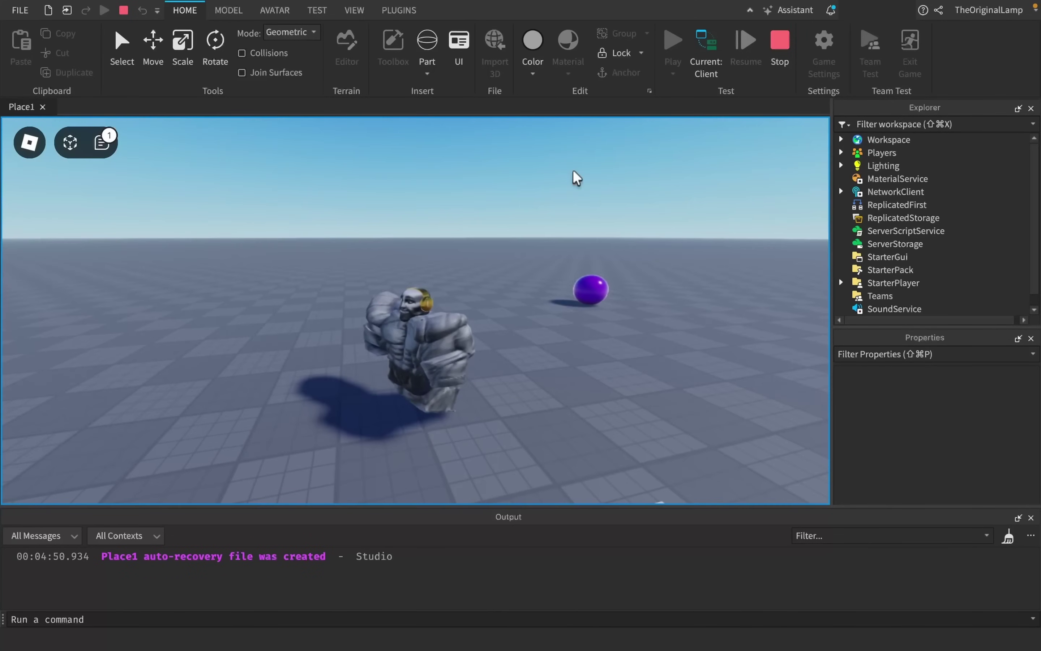
key("w")
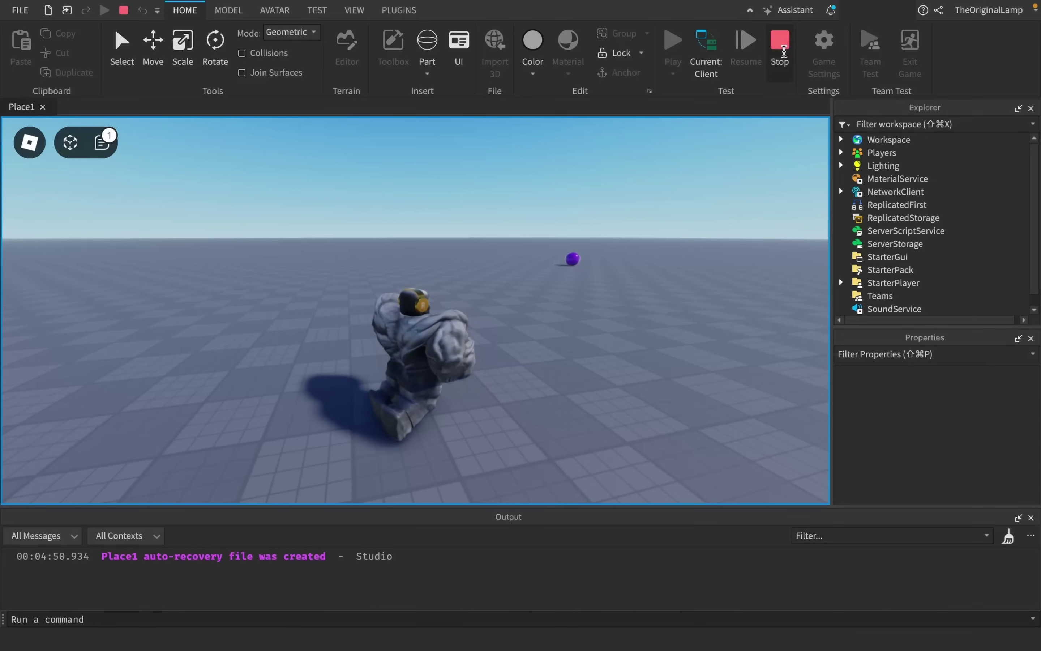
left_click(780, 43)
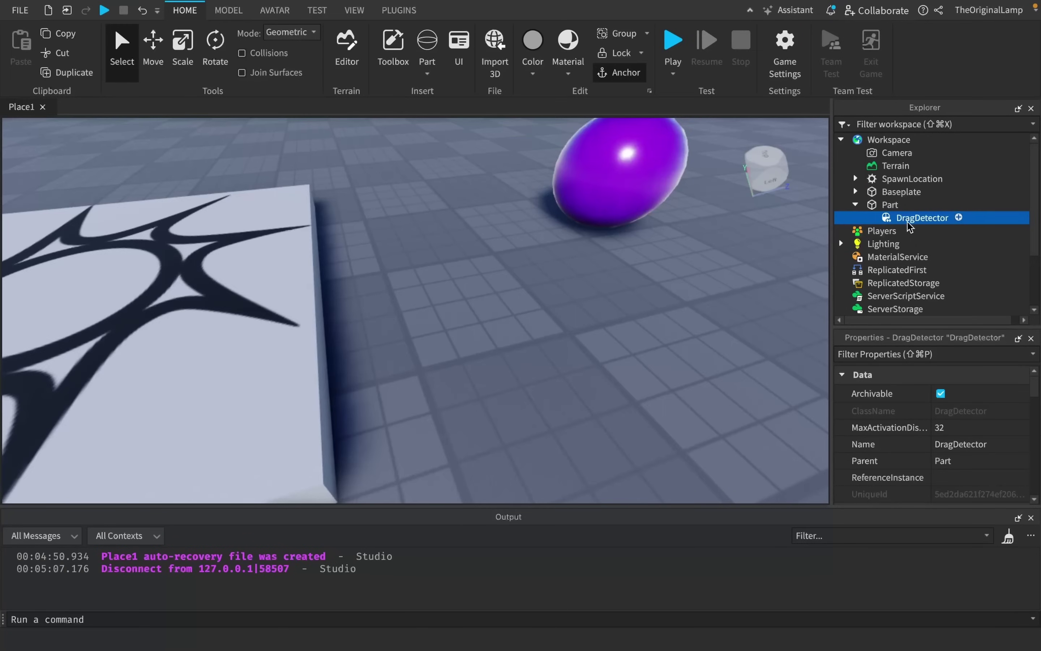
left_click(954, 427)
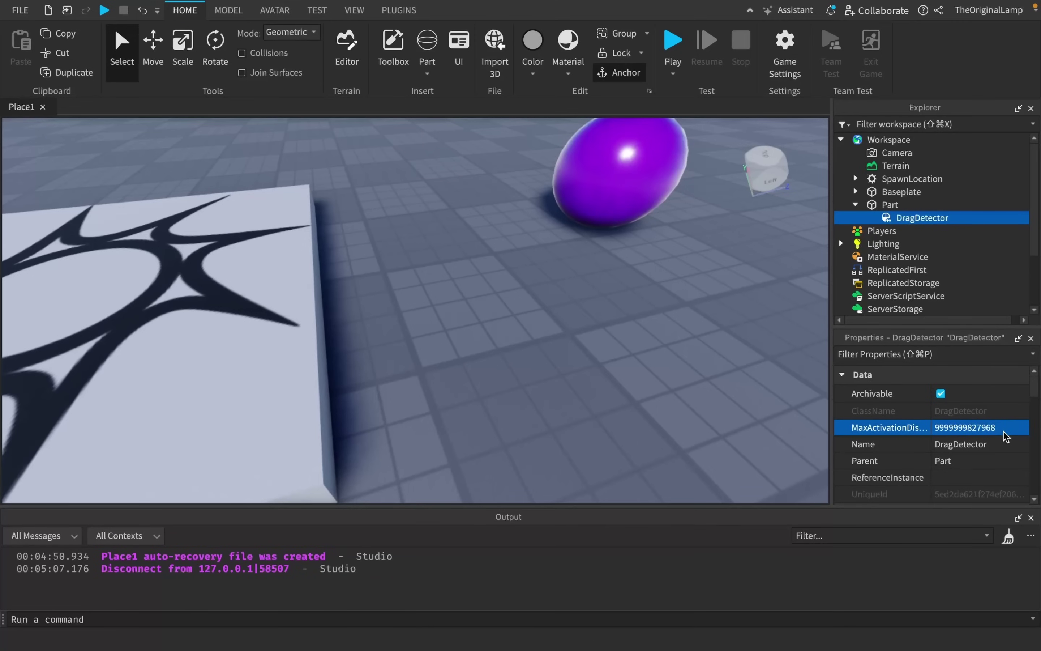
scroll(956, 408, "down", 3)
left_click(980, 405)
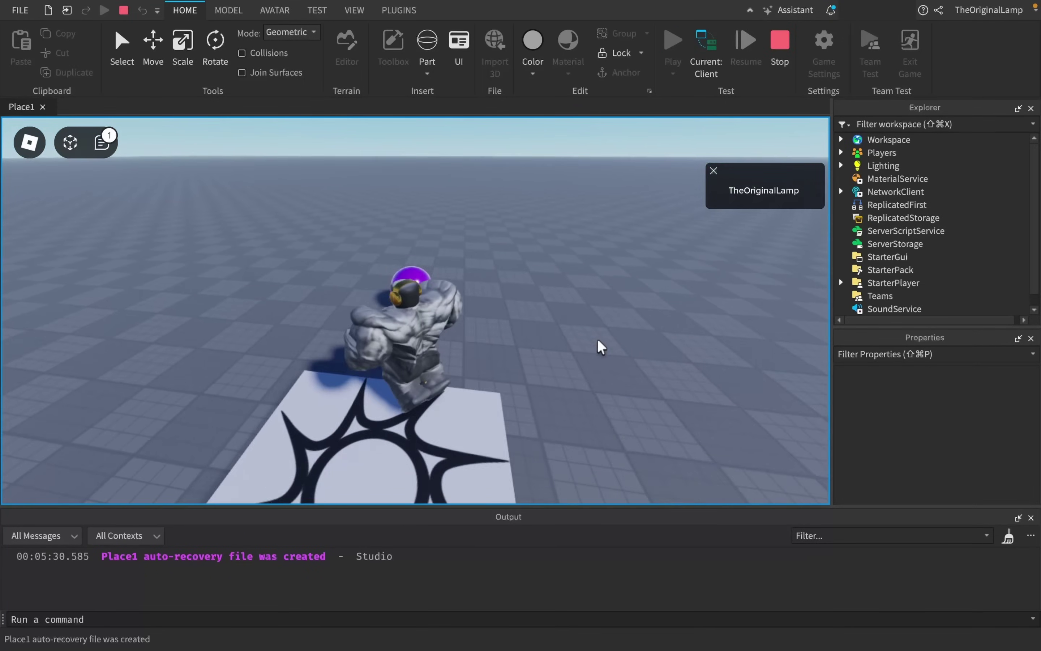
- Playtest the RotateAxis drag style by dragging the ball while walking the avatar around it
key("a")
left_click_drag(645, 310, 548, 285)
key("w")
left_click_drag(507, 366, 605, 374)
key("d")
key("w")
key("d")
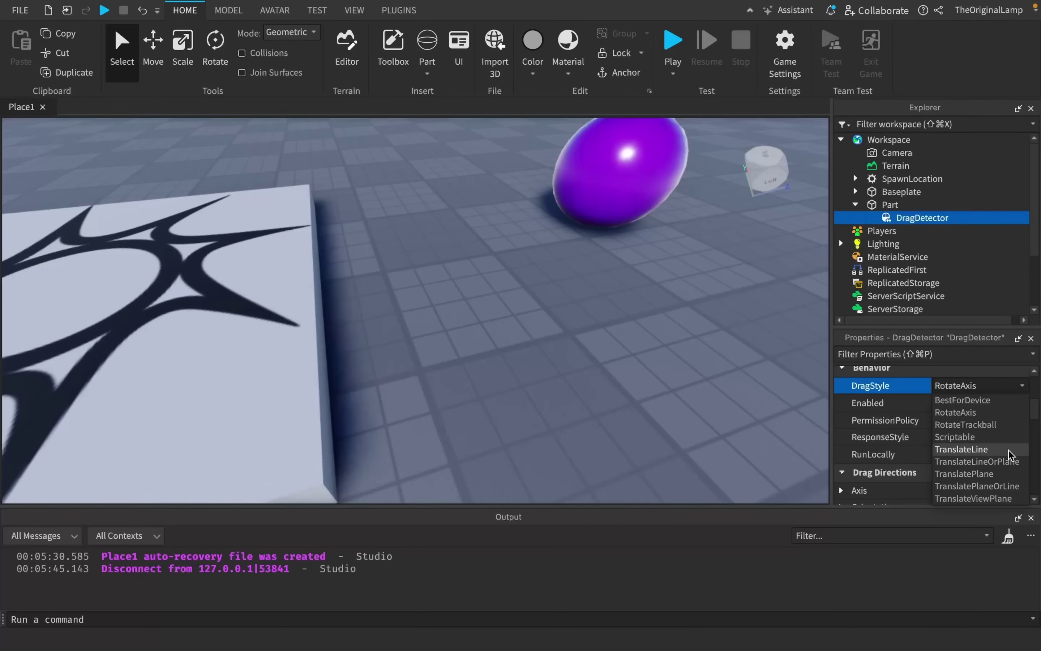
- Set the DragDetector's DragStyle to TranslateLine and start a playtest
left_click(989, 455)
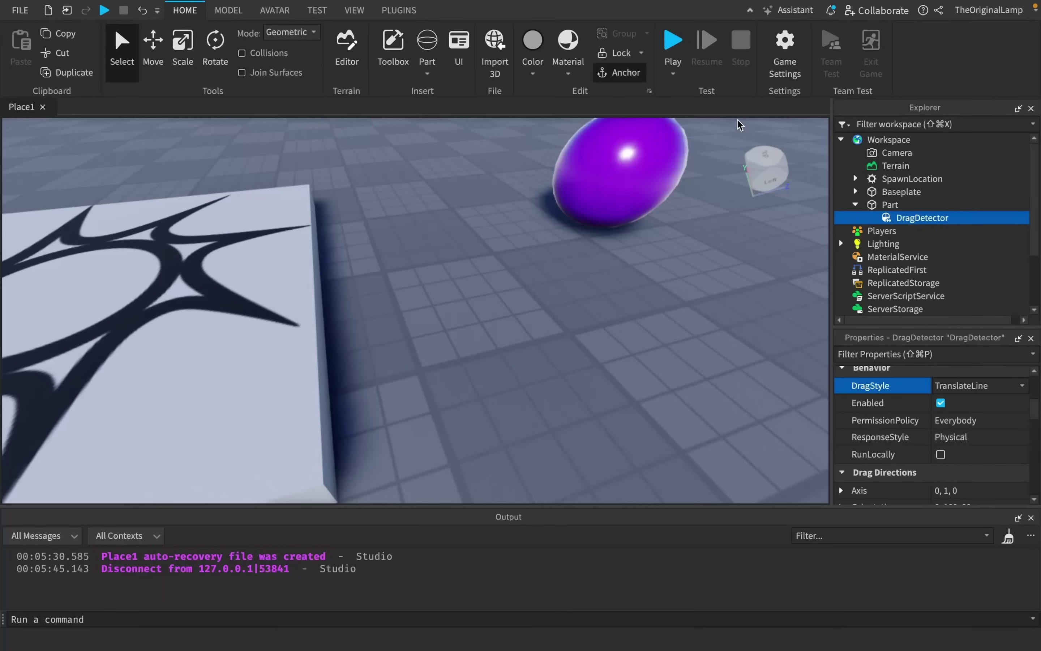
left_click(672, 41)
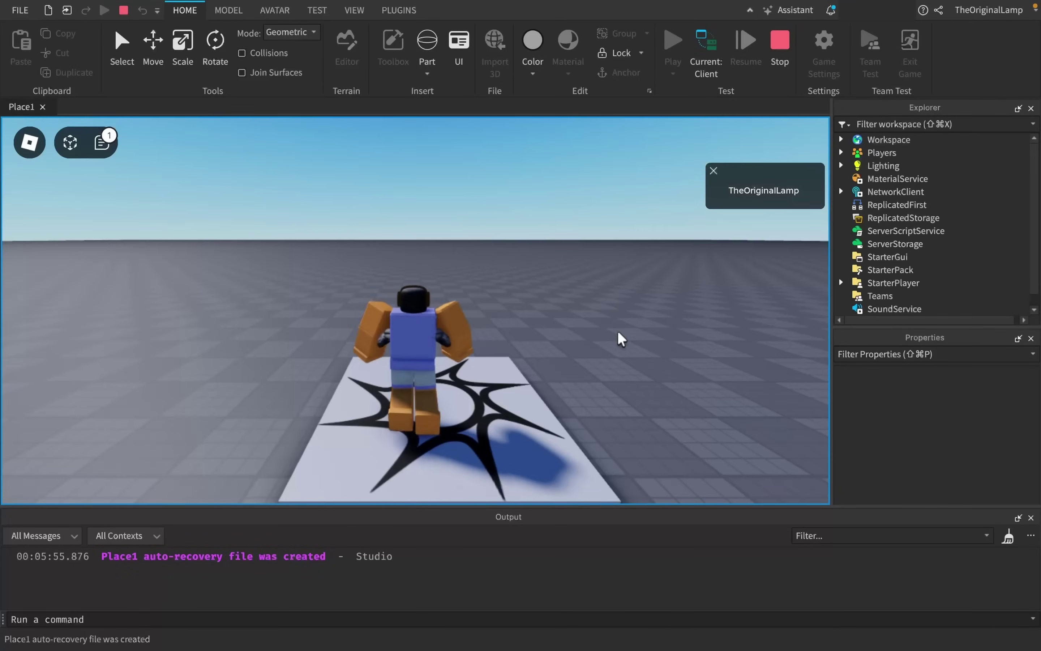
- Walk the avatar off the spawn pad and try dragging the purple ball upward along its line
key("a")
right_click_drag(618, 337, 600, 337)
key("w")
key("a")
key("d")
left_click_drag(290, 395, 294, 222)
key("a")
right_click_drag(452, 362, 463, 287)
key("w")
key("a")
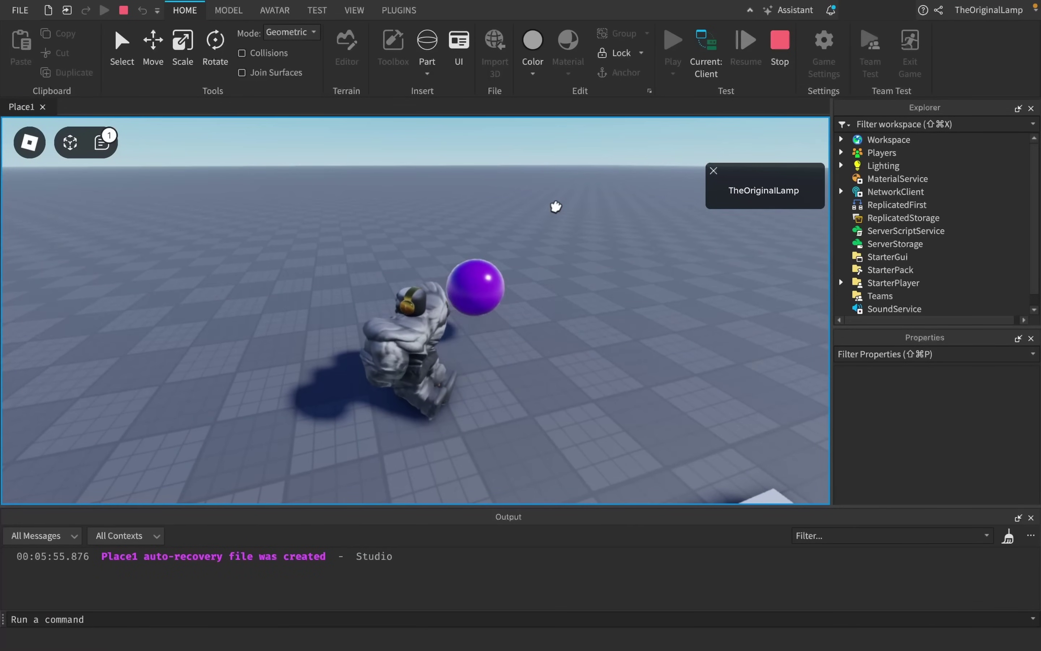
- Drag the ball in several directions around the avatar and stop the playtest
left_click_drag(574, 177, 566, 330)
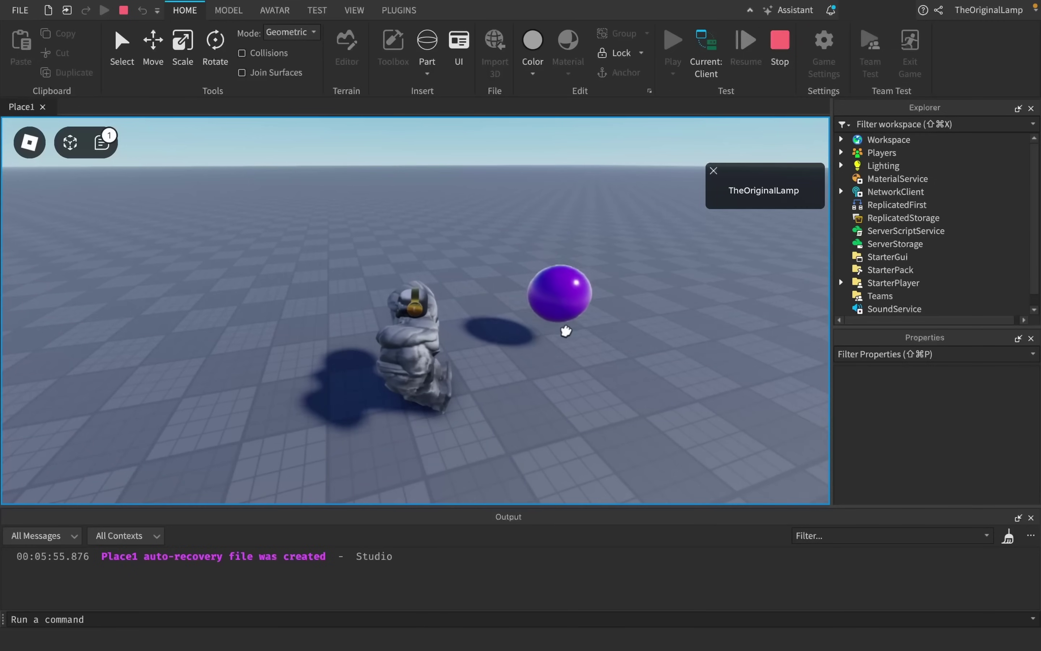
left_click_drag(411, 171, 629, 393)
left_click_drag(528, 332, 417, 376)
key("shift+F5")
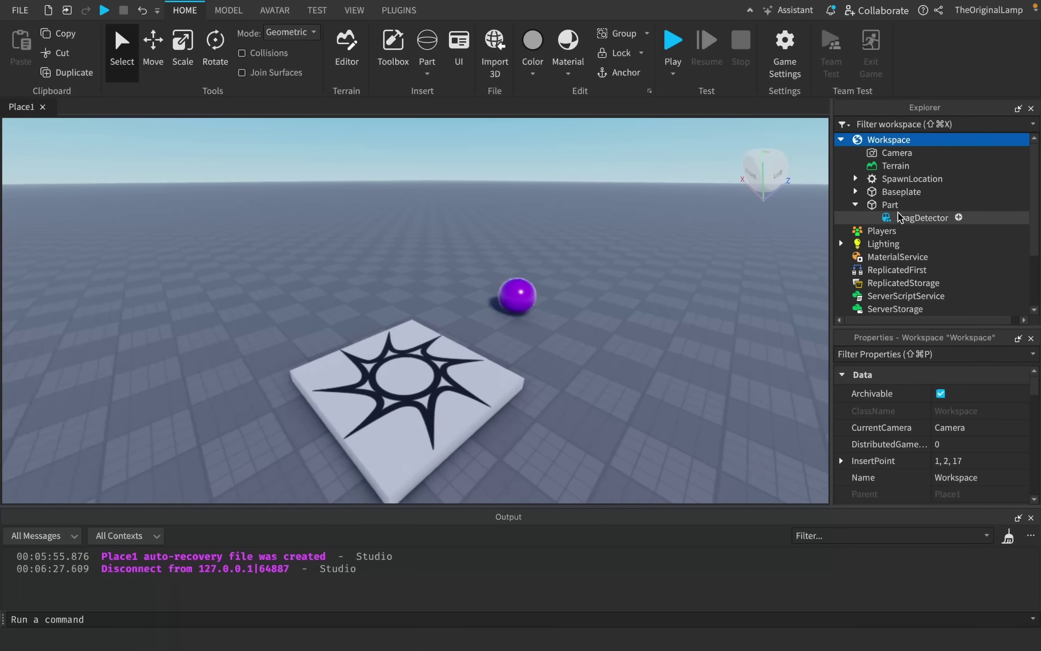
- Insert a RopeConstraint into the purple ball part
left_click(909, 204)
scroll(981, 349, "up", 4)
scroll(940, 349, "down", 3)
scroll(938, 348, "down", 2)
scroll(932, 431, "down", 5)
scroll(906, 354, "up", 6)
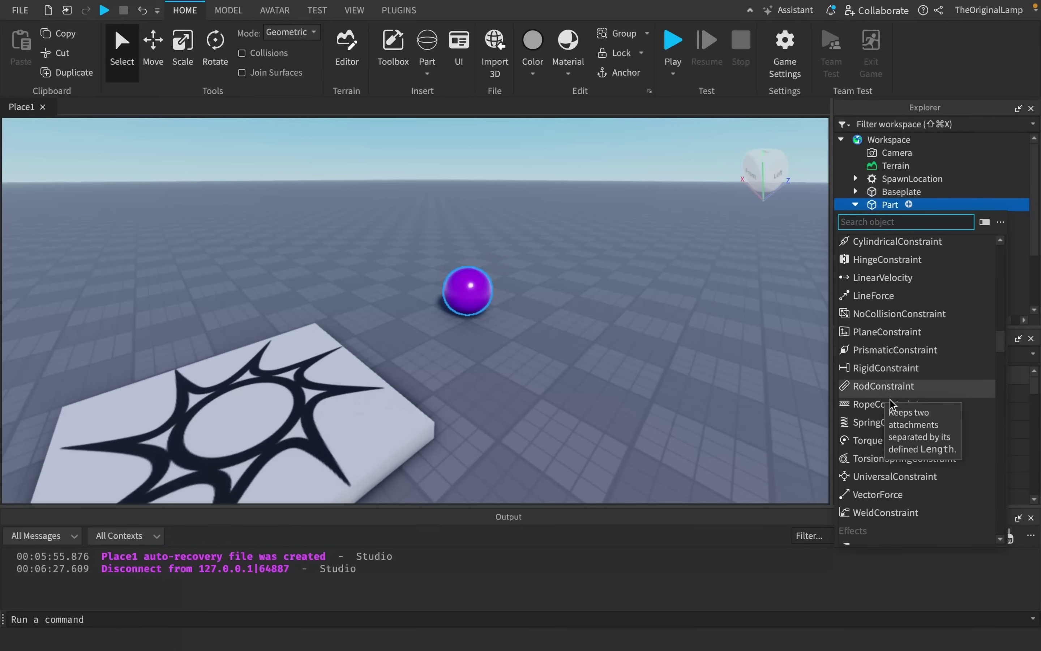
left_click(876, 405)
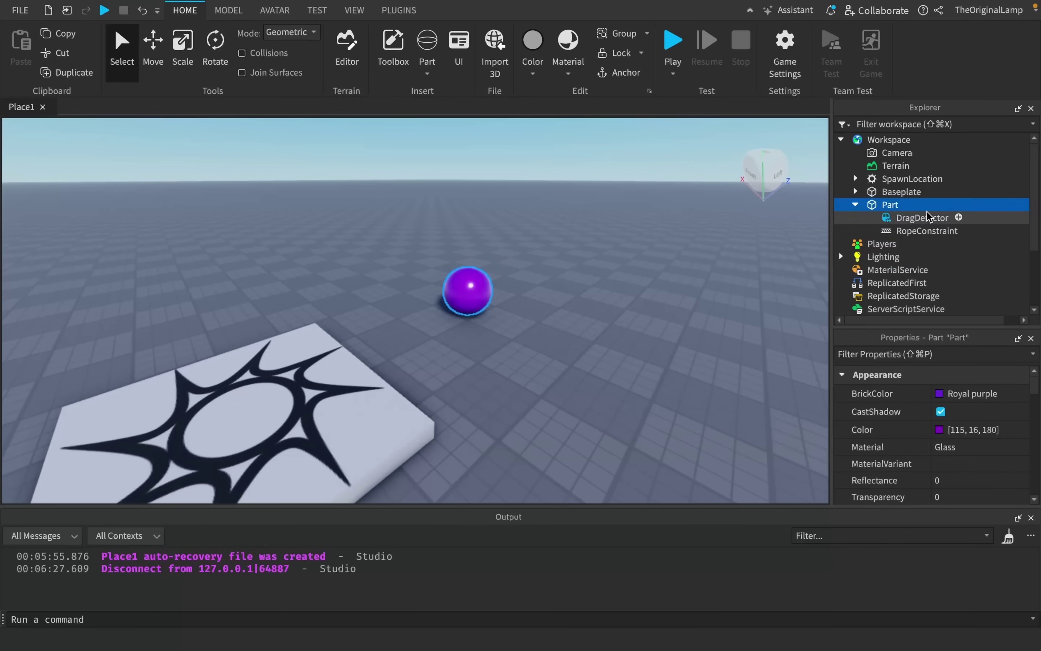
- Duplicate the purple ball and delete the DragDetector and RopeConstraint from the copy
key("super+d")
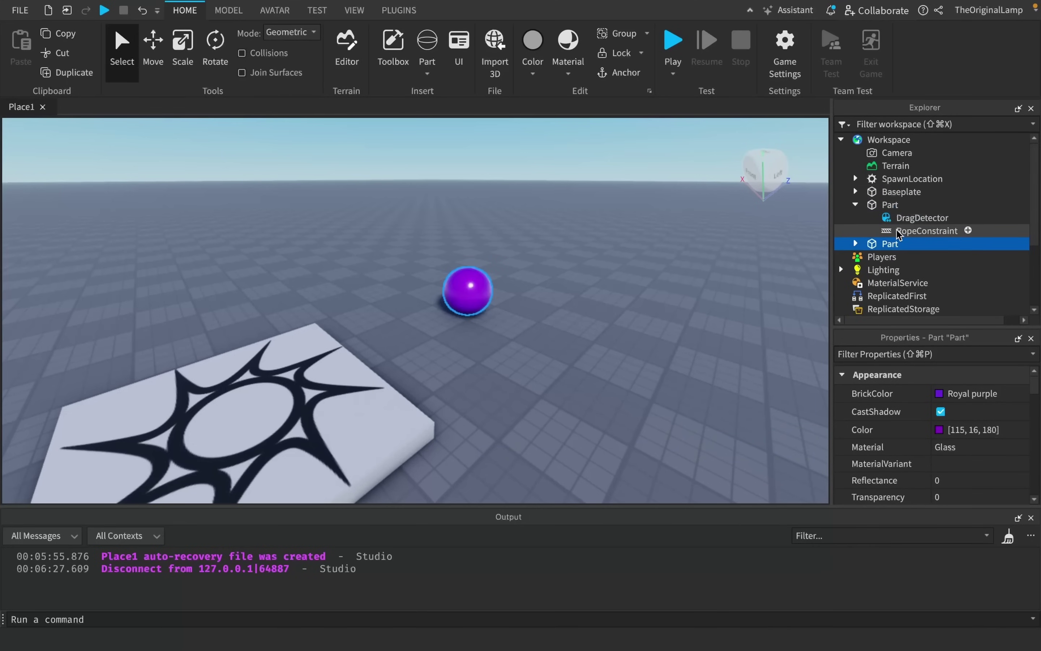
left_click(888, 257)
key("Delete")
key("Delete")
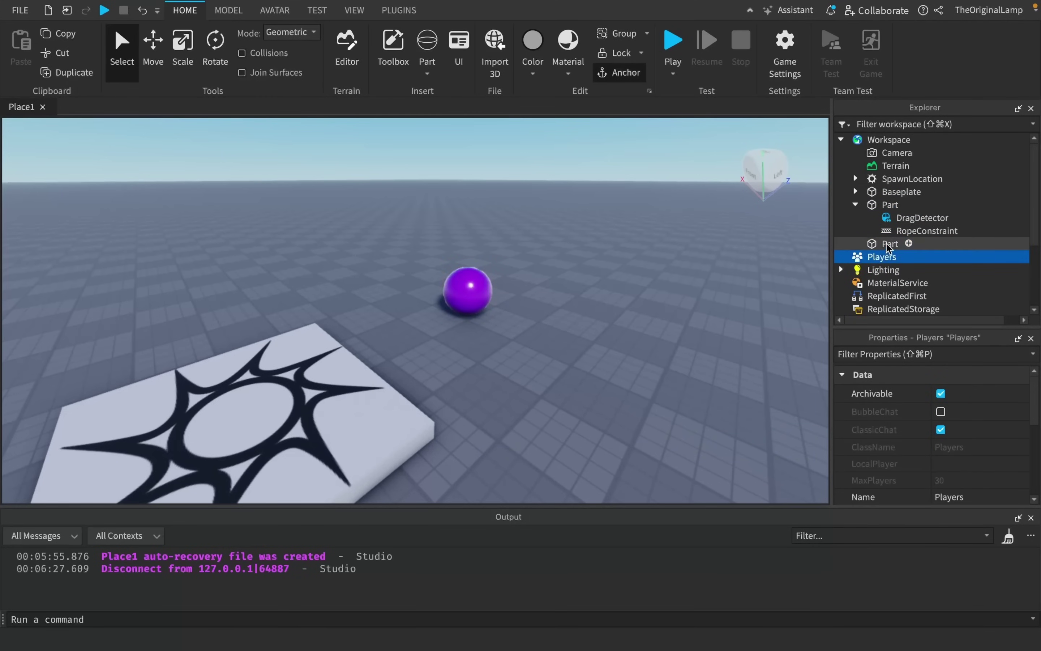
- Move the duplicate ball across the baseplate so that it sits clear of the original
left_click(888, 246)
left_click_drag(457, 292, 623, 372)
left_click(921, 232)
left_click(566, 339)
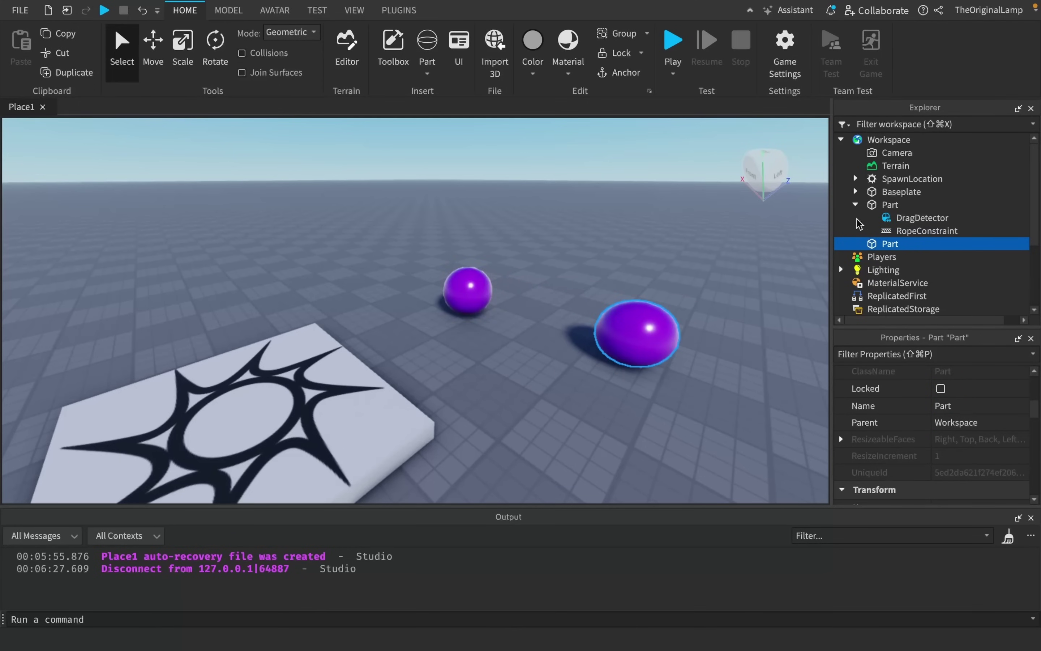
key("Up")
key("Down")
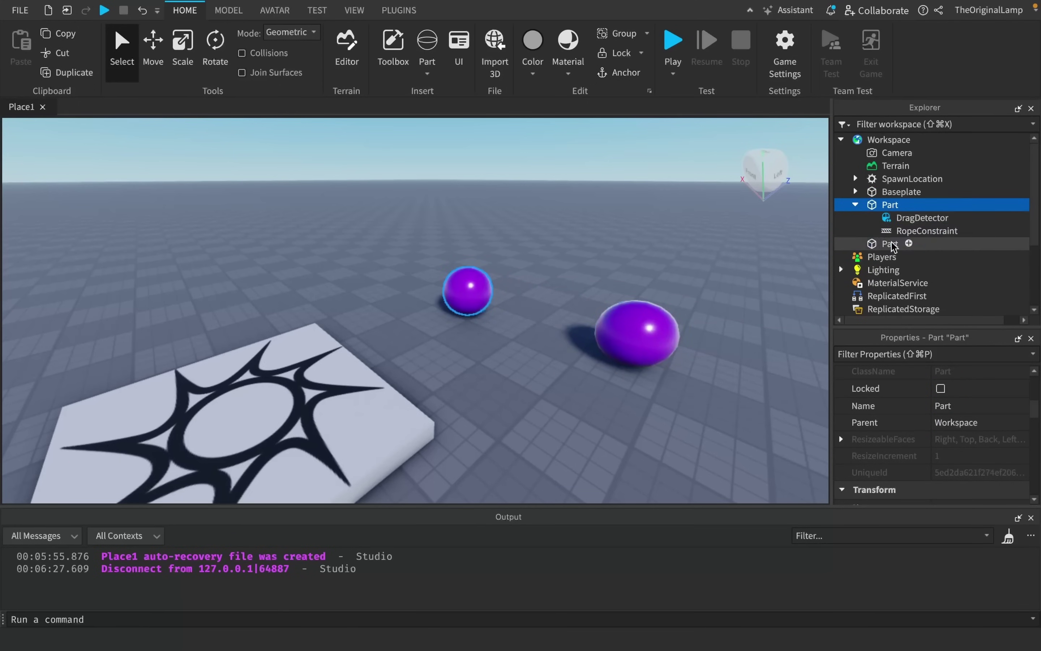
- Insert an Attachment into the duplicate ball and another into the original ball
left_click(909, 244)
type("att")
left_click(880, 282)
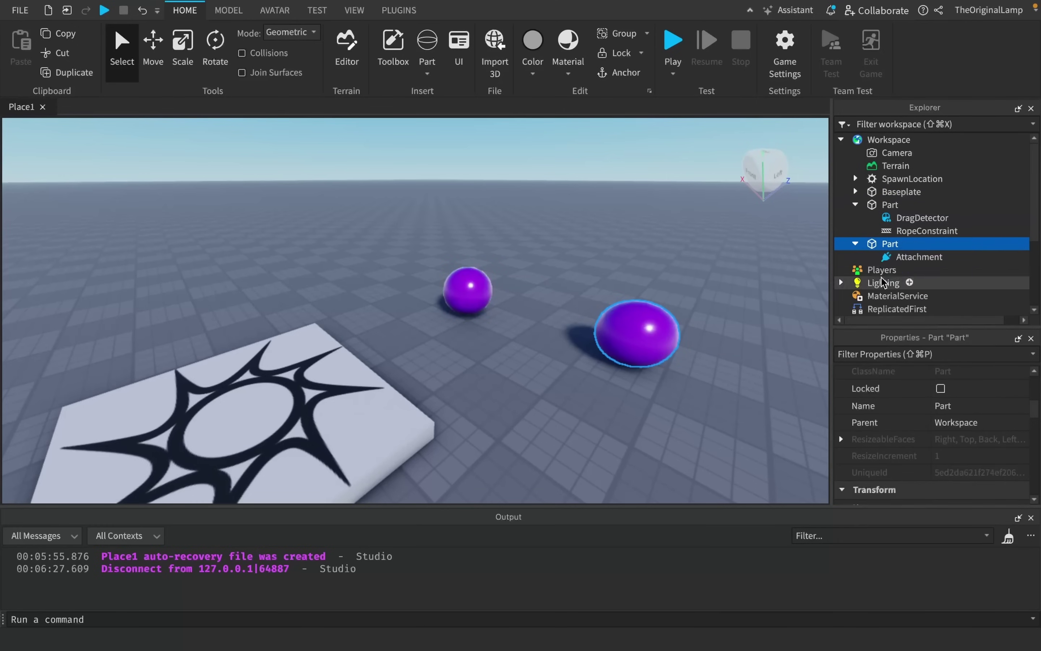
left_click(912, 231)
left_click(906, 204)
type("att")
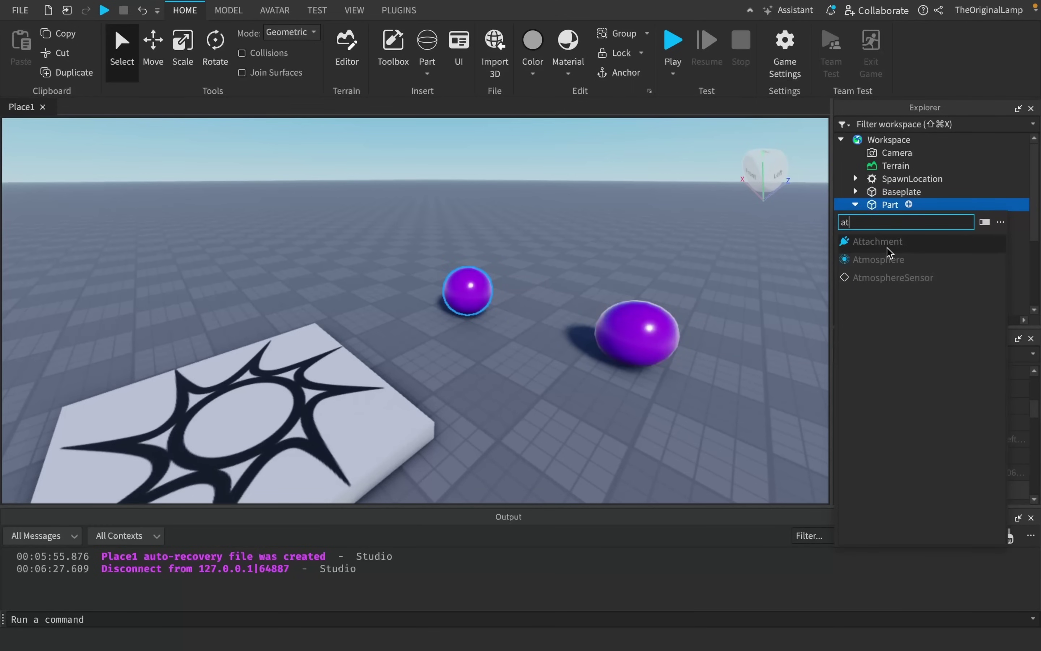
left_click(887, 241)
- Set the RopeConstraint's Attachment0 to the original ball's Attachment and Attachment1 to the duplicate ball's Attachment
left_click(926, 244)
left_click(953, 443)
left_click(920, 217)
left_click(977, 459)
left_click(914, 266)
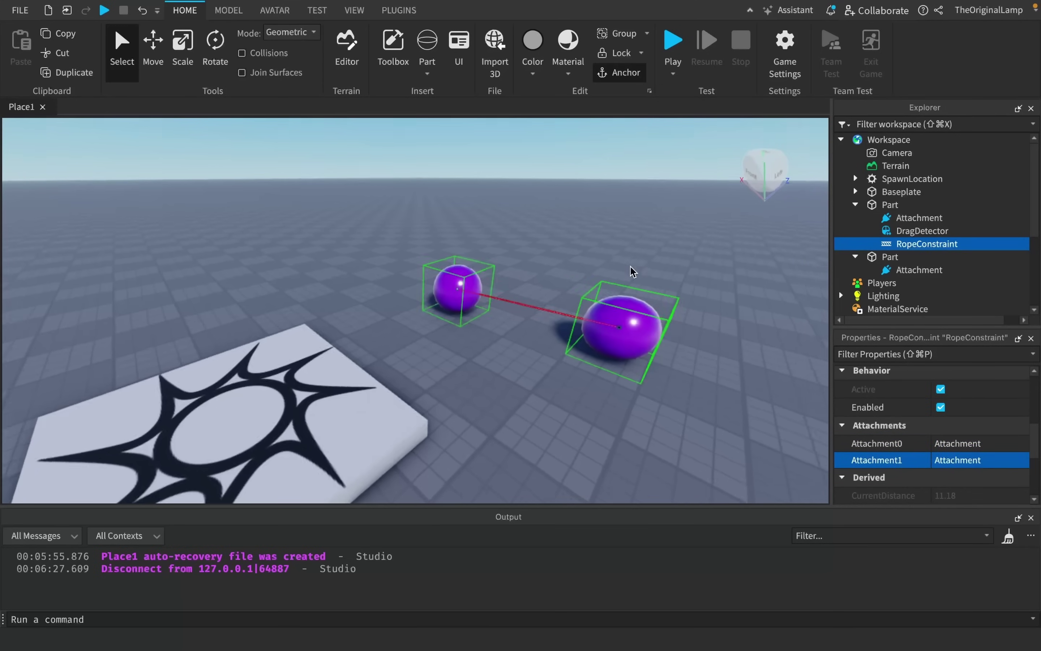
key("f")
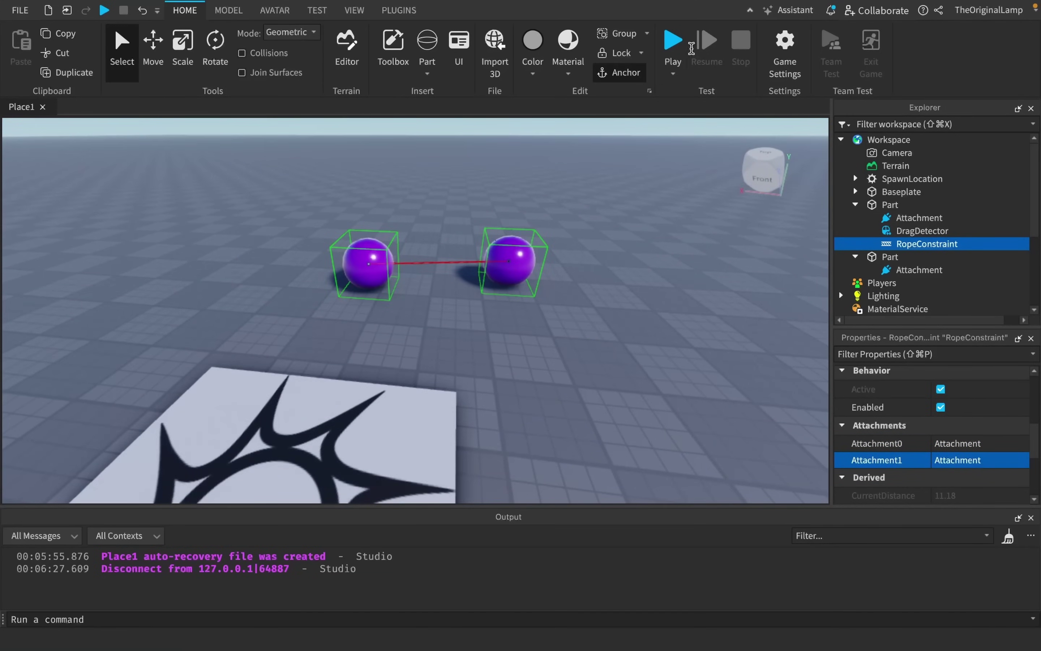
- Set the DragDetector's DragStyle to TranslatePlane and playtest dragging the ball
left_click(922, 230)
left_click(972, 414)
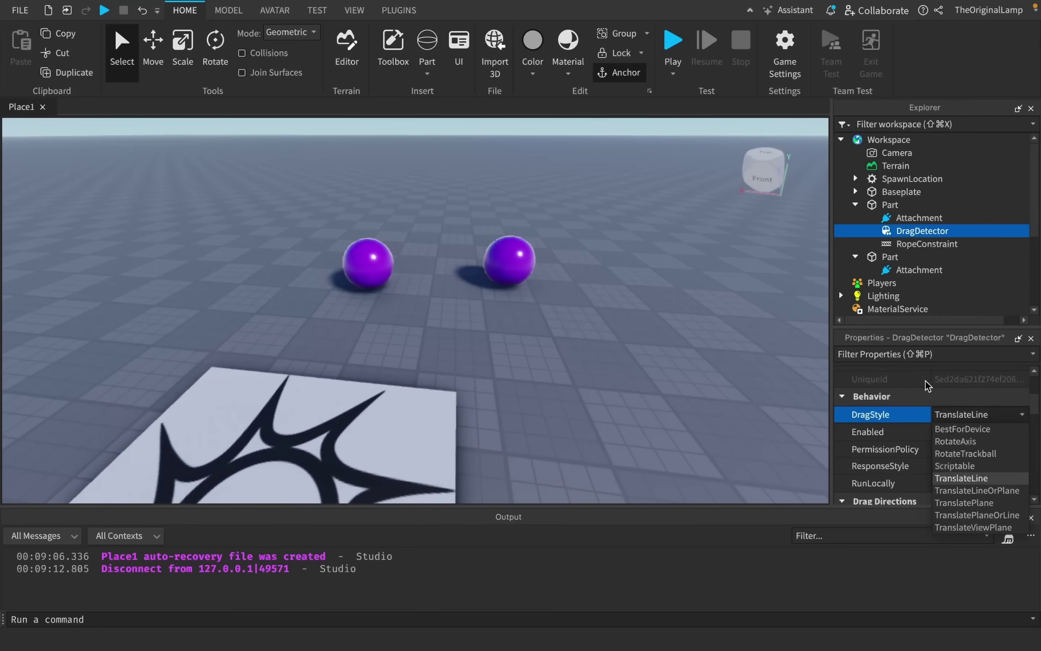
left_click(1022, 503)
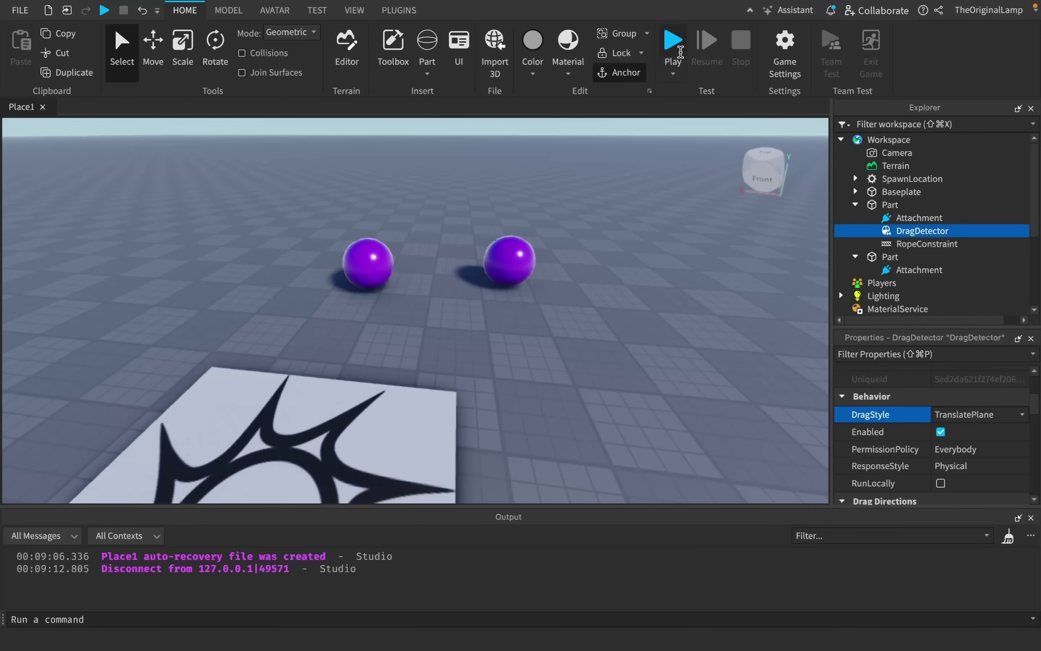
left_click(681, 51)
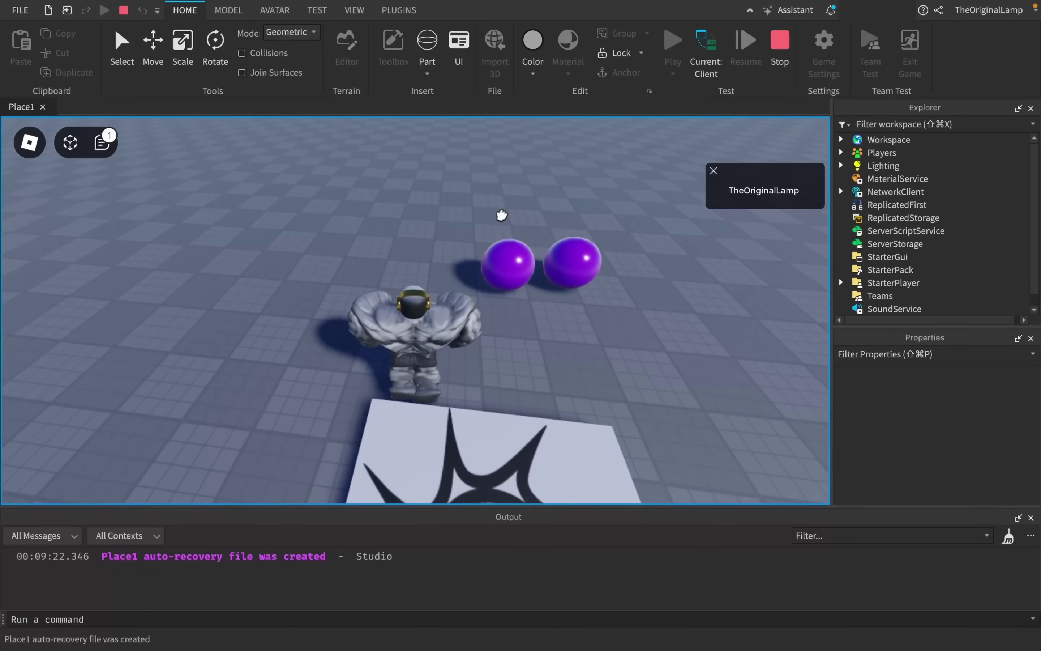
left_click_drag(501, 215, 425, 167)
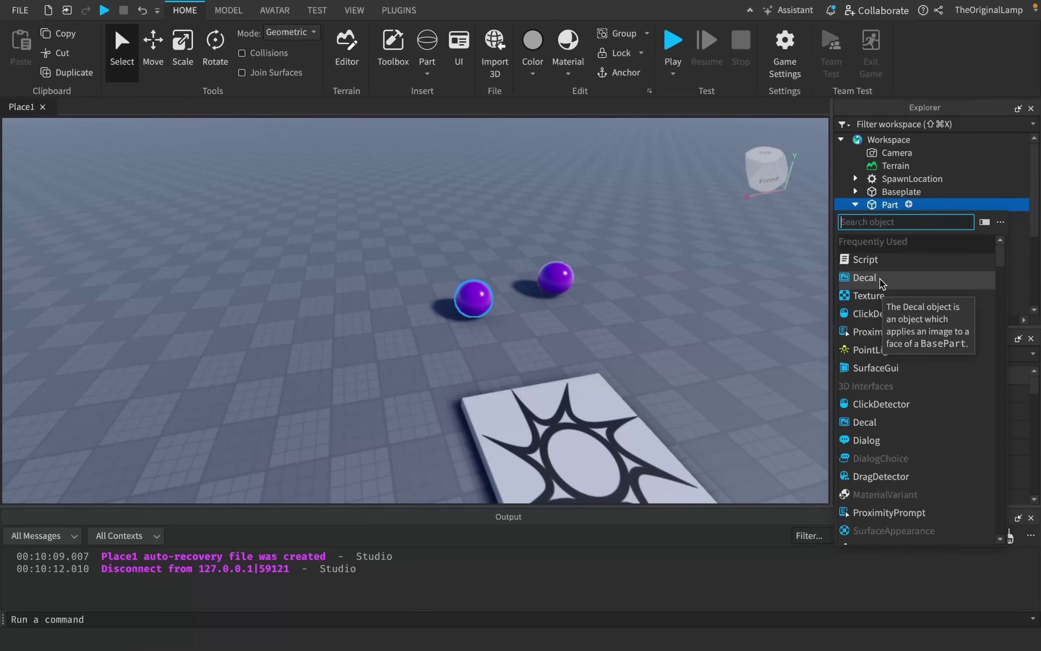
- Browse the object types that can be inserted into the ball part, without adding one
scroll(924, 344, "down", 5)
scroll(925, 344, "down", 15)
scroll(924, 343, "down", 10)
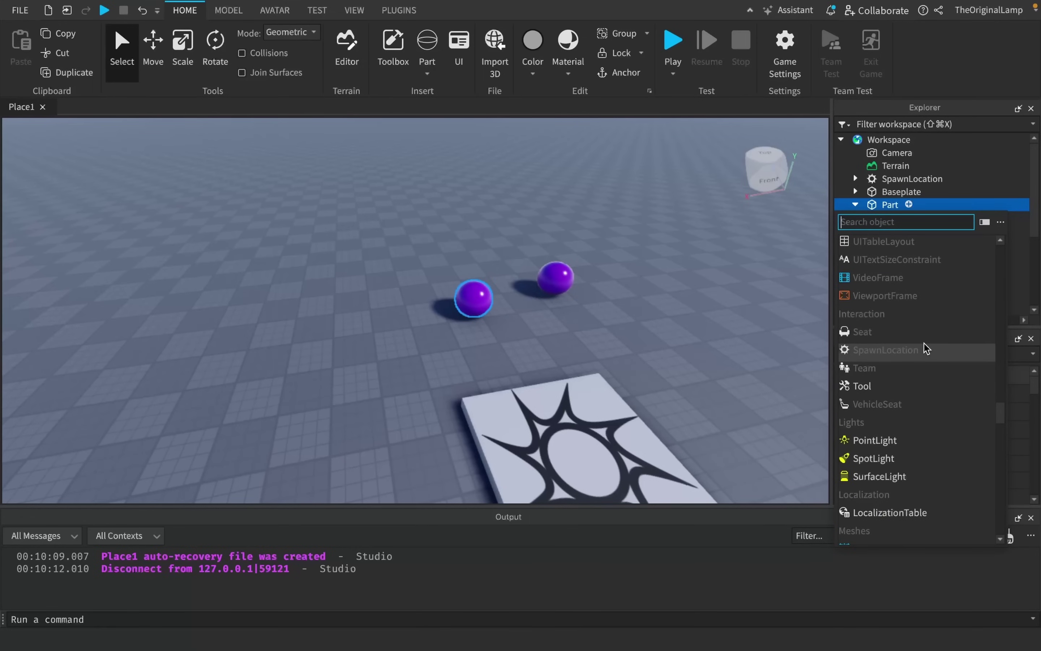
scroll(924, 344, "down", 4)
scroll(932, 305, "down", 1)
left_click(942, 204)
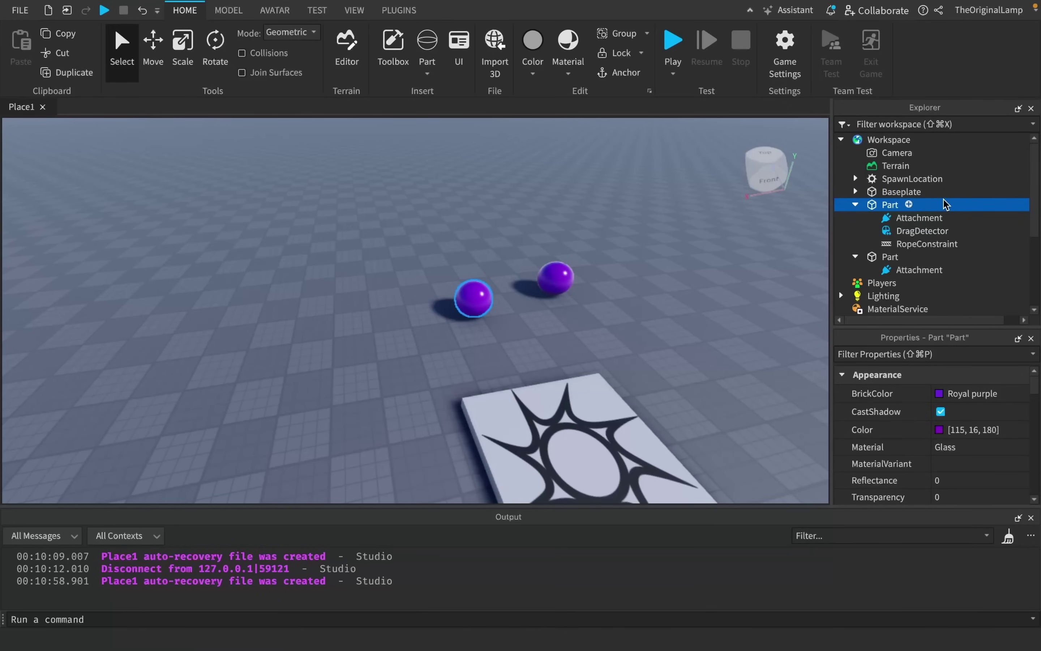
- Remove the duplicate ball and delete the RopeConstraint and Attachment from the original, keeping its DragDetector
left_click(889, 232)
right_click_drag(706, 267, 706, 266)
key("w")
scroll(706, 268, "down", 3)
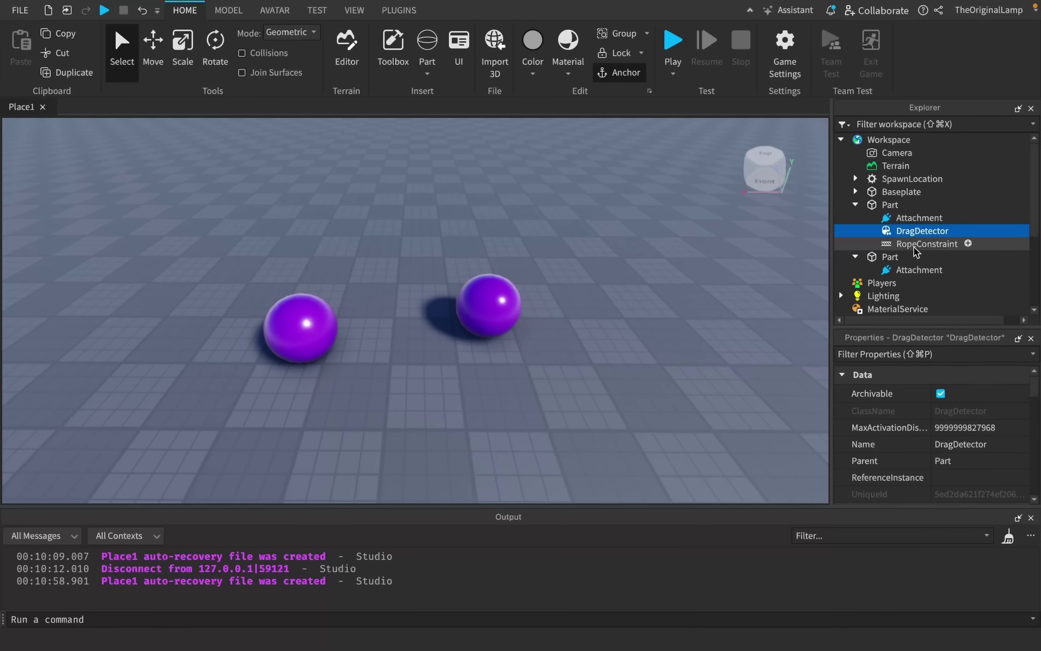
left_click(921, 244)
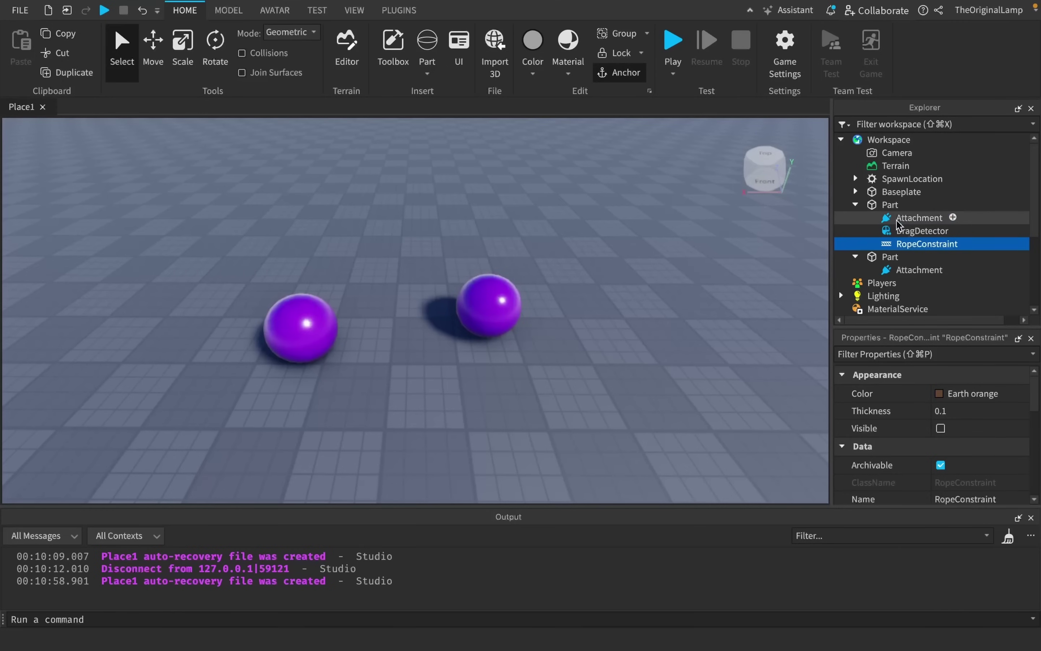
left_click(888, 259)
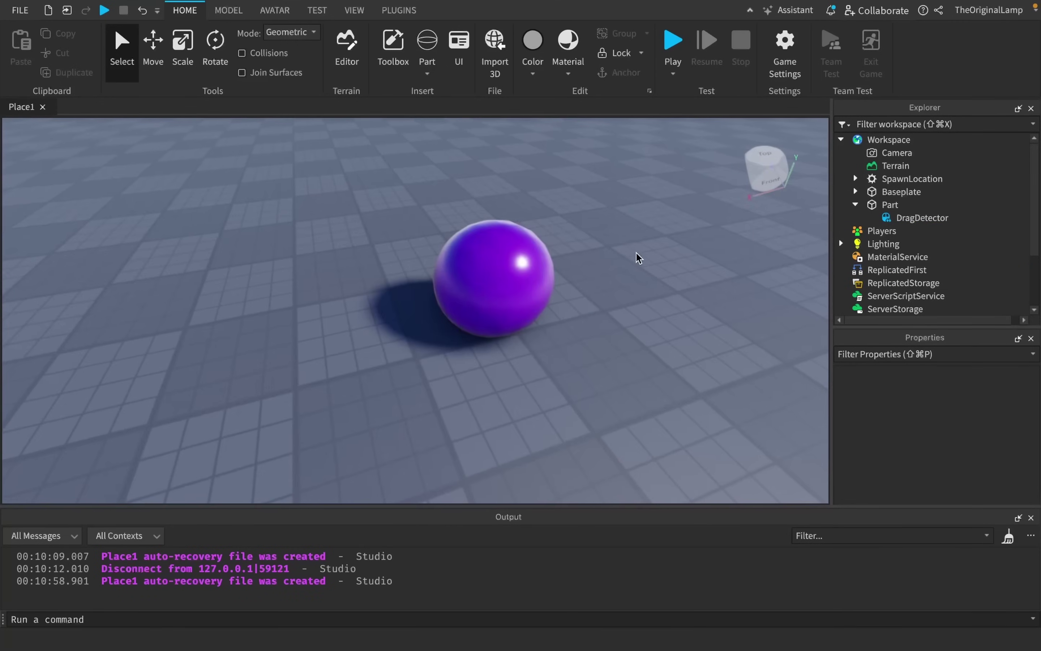
- Insert a new block part on the baseplate beyond the purple ball
right_click_drag(636, 253, 690, 244)
key("s")
scroll(690, 249, "down", 5)
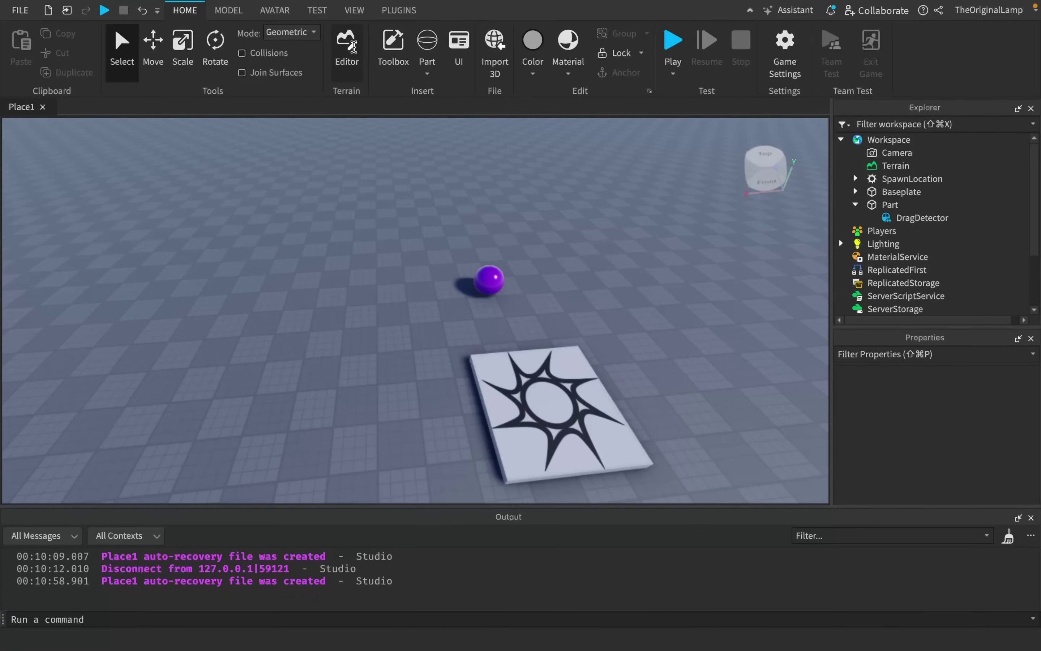
key("w")
key("a")
left_click(423, 71)
left_click(438, 92)
- Scale the block into a wide, tall wall behind the ball and anchor it
left_click_drag(471, 177, 704, 169)
scroll(552, 173, "down", 3)
left_click_drag(533, 178, 542, 128)
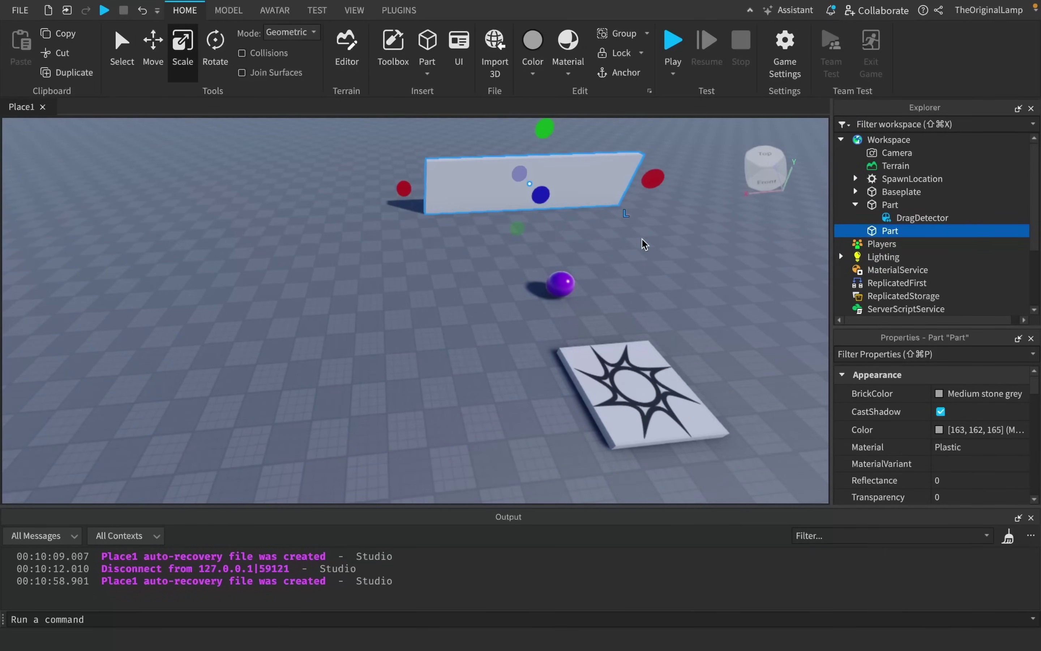
right_click_drag(642, 239, 639, 211)
left_click_drag(526, 248, 534, 190)
scroll(931, 427, "down", 5)
scroll(931, 430, "down", 9)
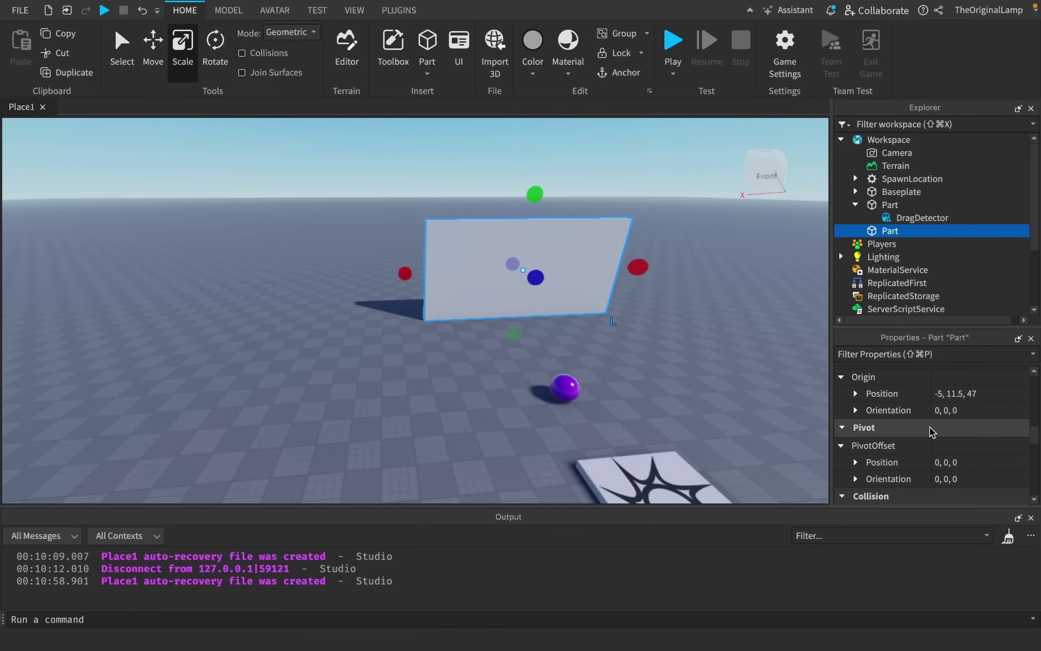
left_click(942, 443)
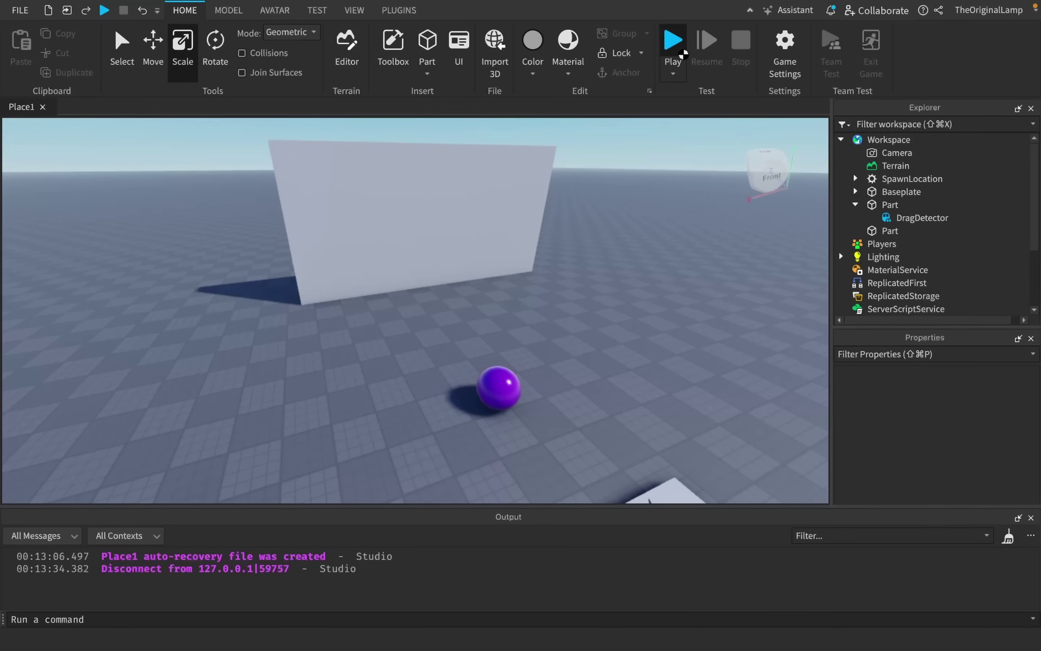
- Playtest in first person, walking the avatar around the wall and trying to drag the purple ball
left_click(673, 43)
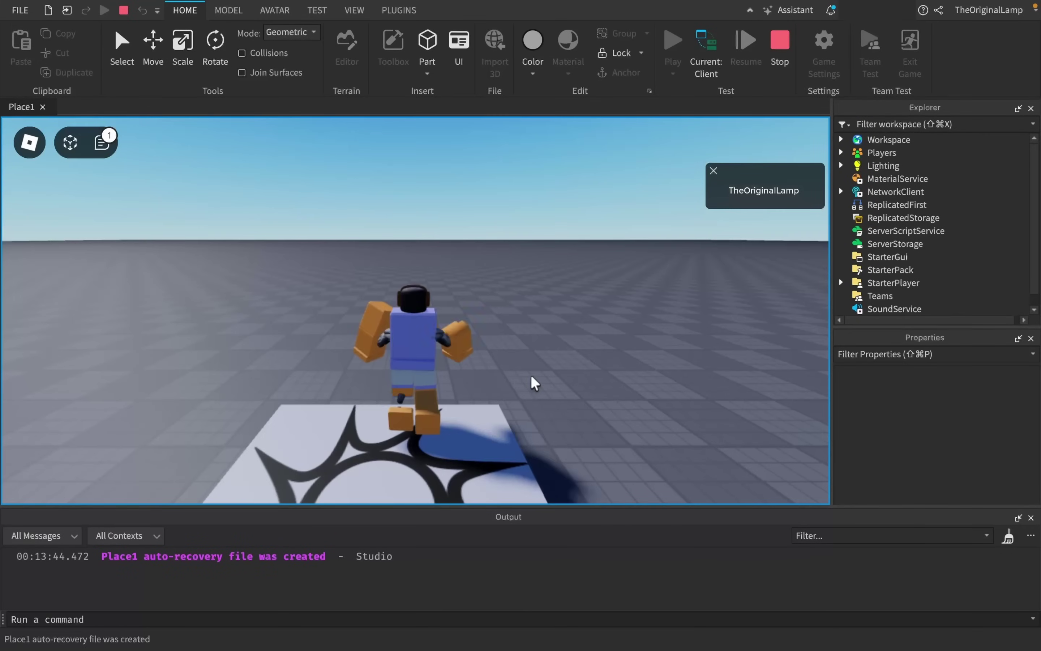
right_click_drag(532, 377, 532, 377)
scroll(532, 377, "up", 10)
key("w")
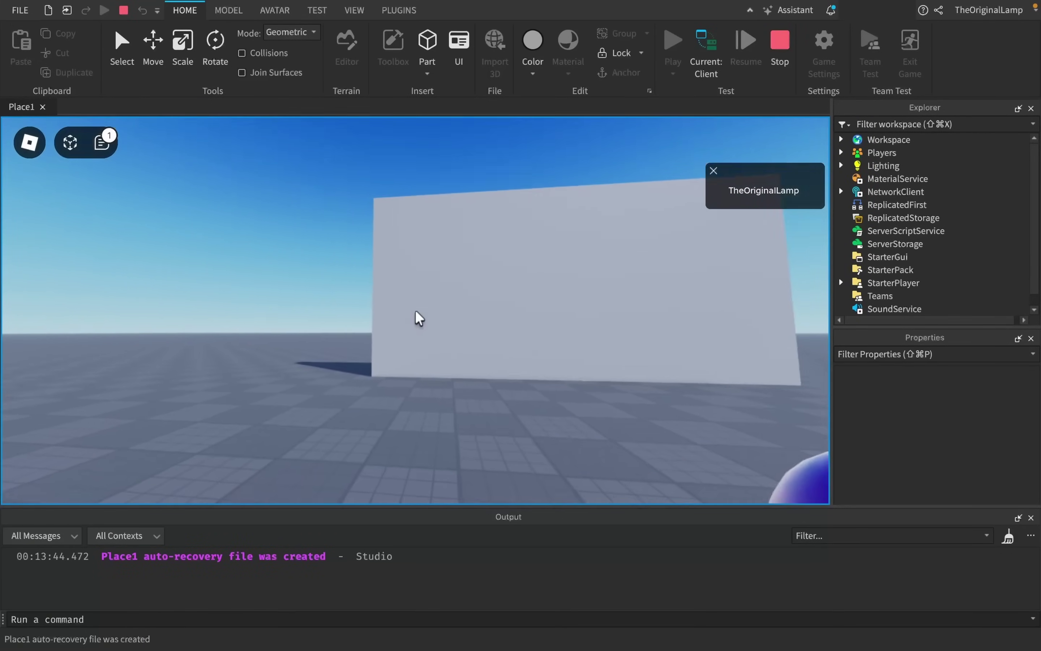
key("w")
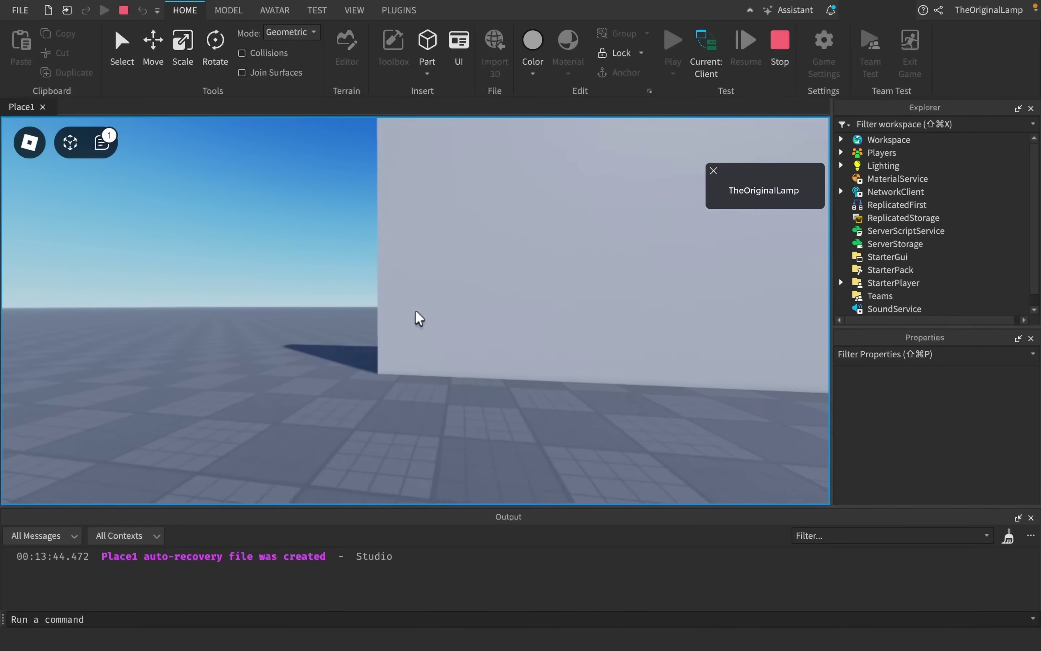
key("w")
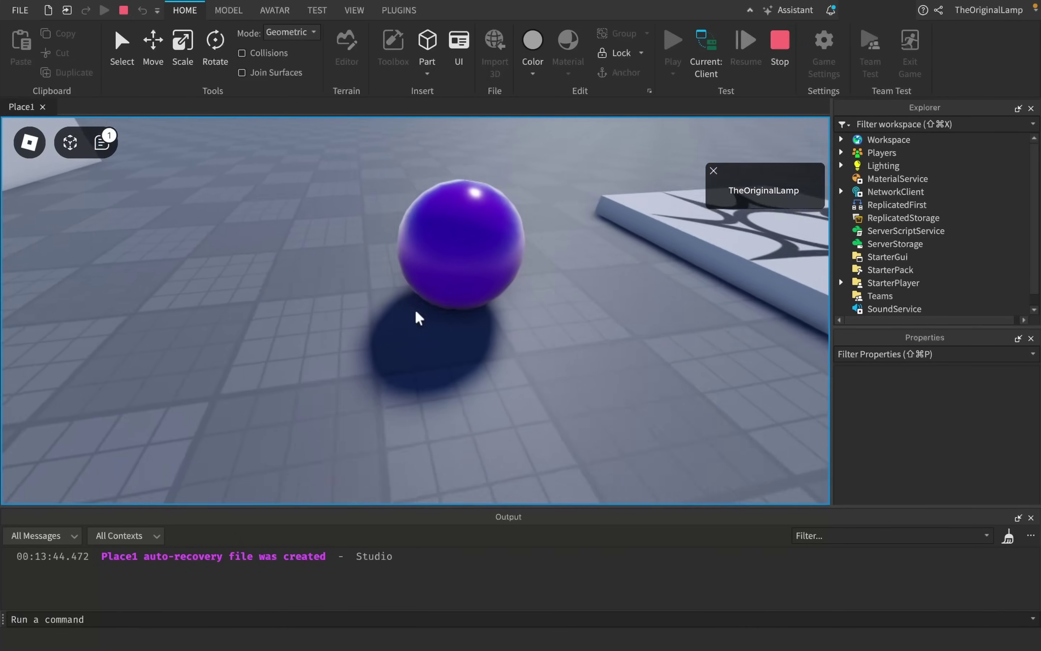
left_click_drag(415, 310, 415, 310)
key("w")
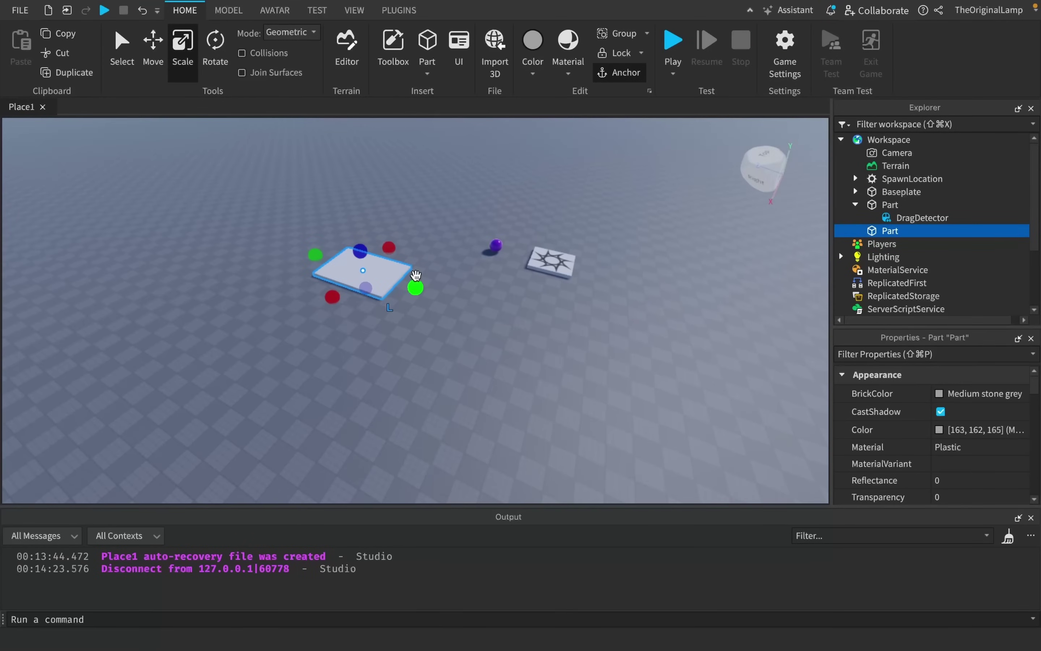
- Stretch the flat slab lengthwise in both directions with the Scale tool
key("super+2")
key("super+1")
key("super+3")
left_click_drag(415, 285, 813, 416)
key("s")
left_click_drag(340, 259, 244, 235)
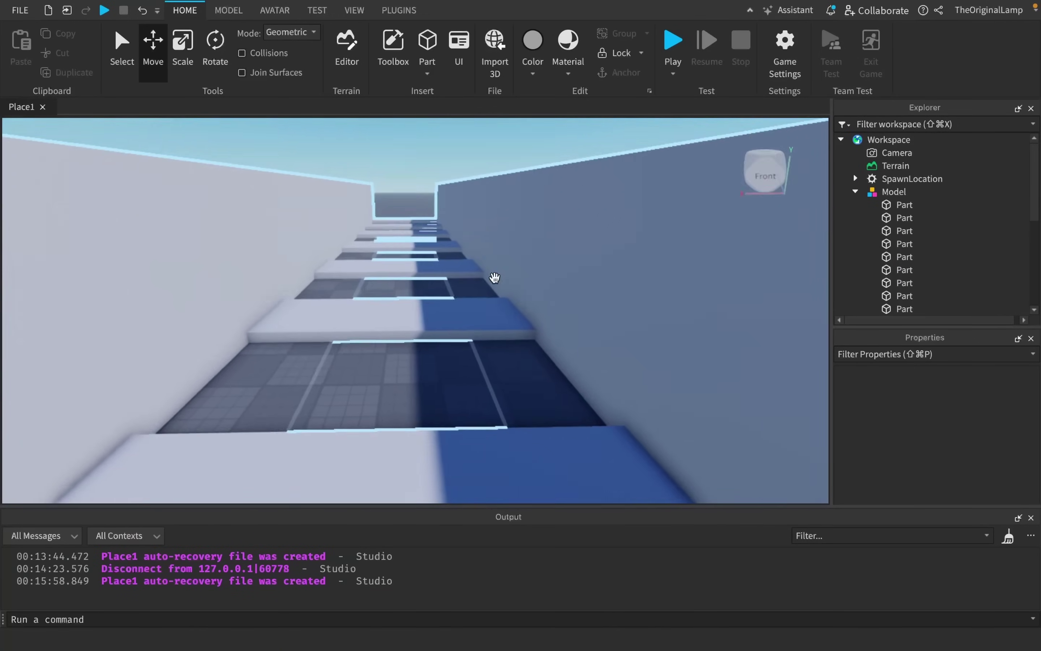
- Look over the walled track with its gapped platforms and collapse its Model in the object tree
right_click_drag(495, 278, 492, 258)
key("s")
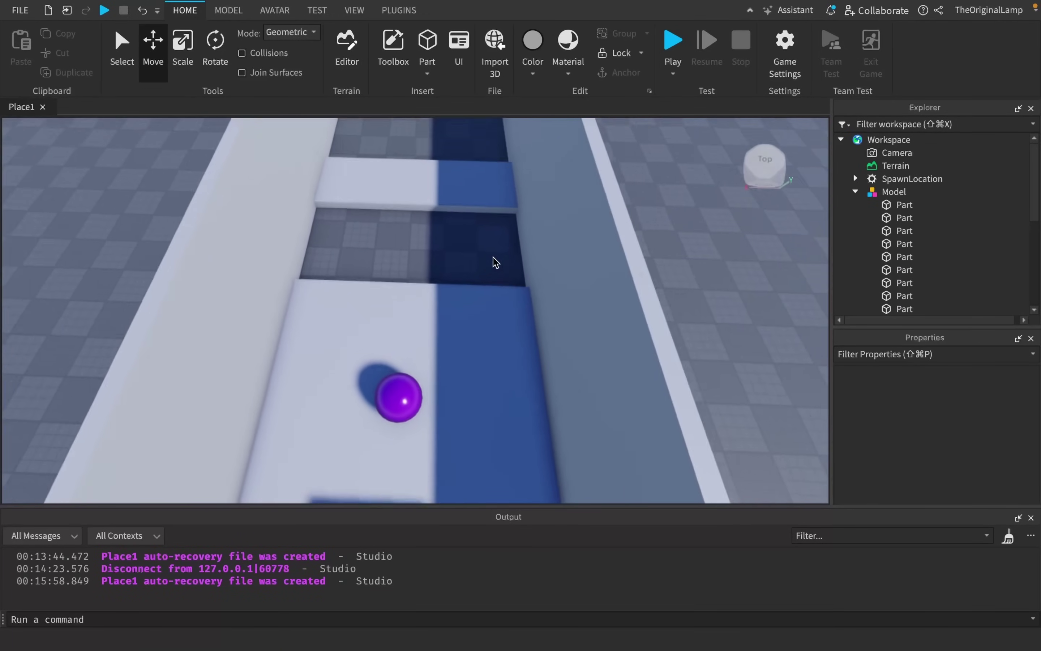
right_click_drag(518, 221, 520, 220)
key("a")
key("a")
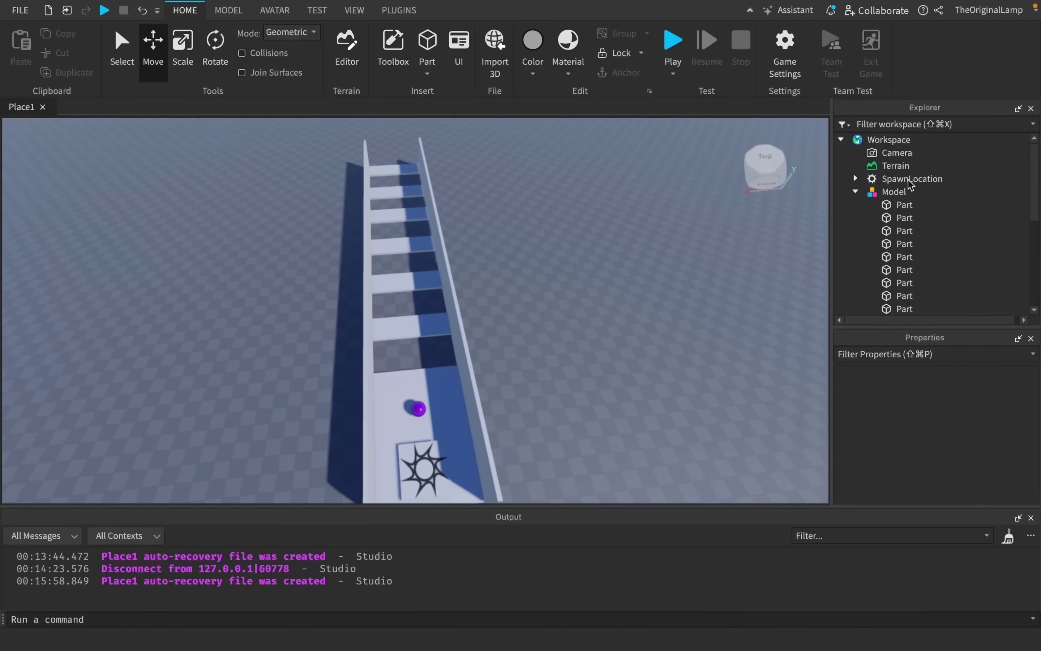
scroll(908, 181, "down", 1)
left_click(856, 181)
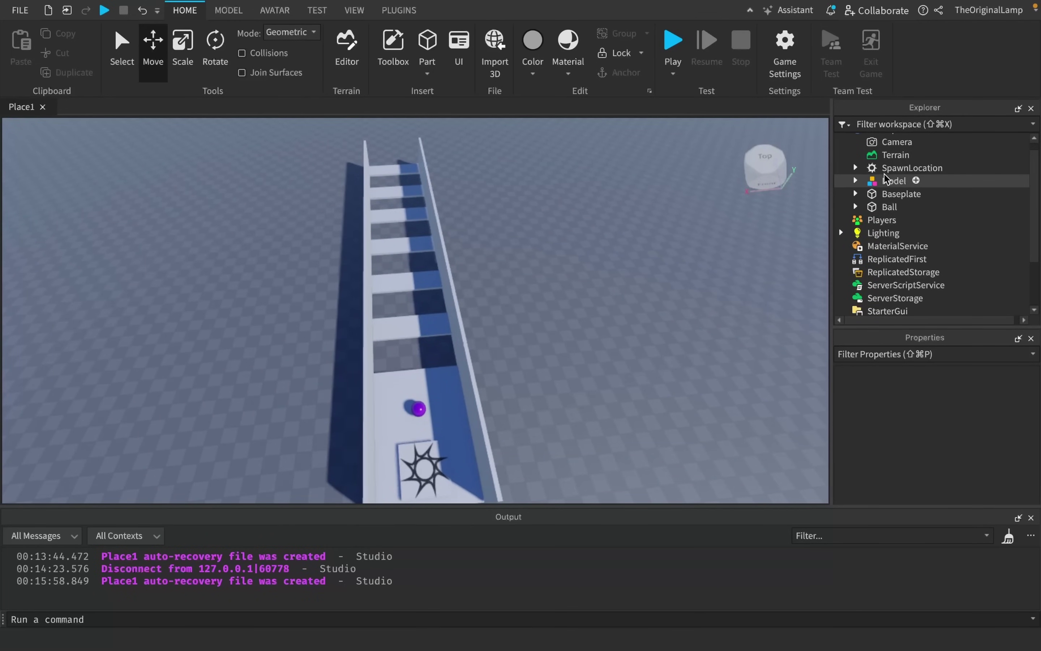
scroll(613, 340, "up", 3)
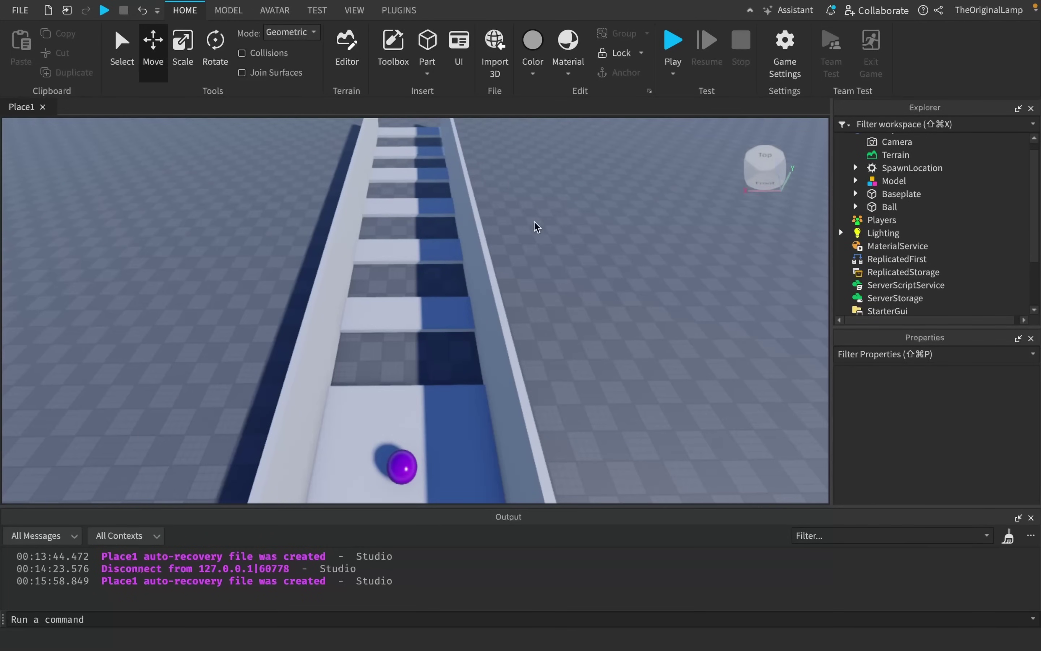
- Create a collision group called Purple in the Collision Groups Editor and stop it from colliding with itself
left_click(229, 11)
left_click(190, 11)
left_click(228, 11)
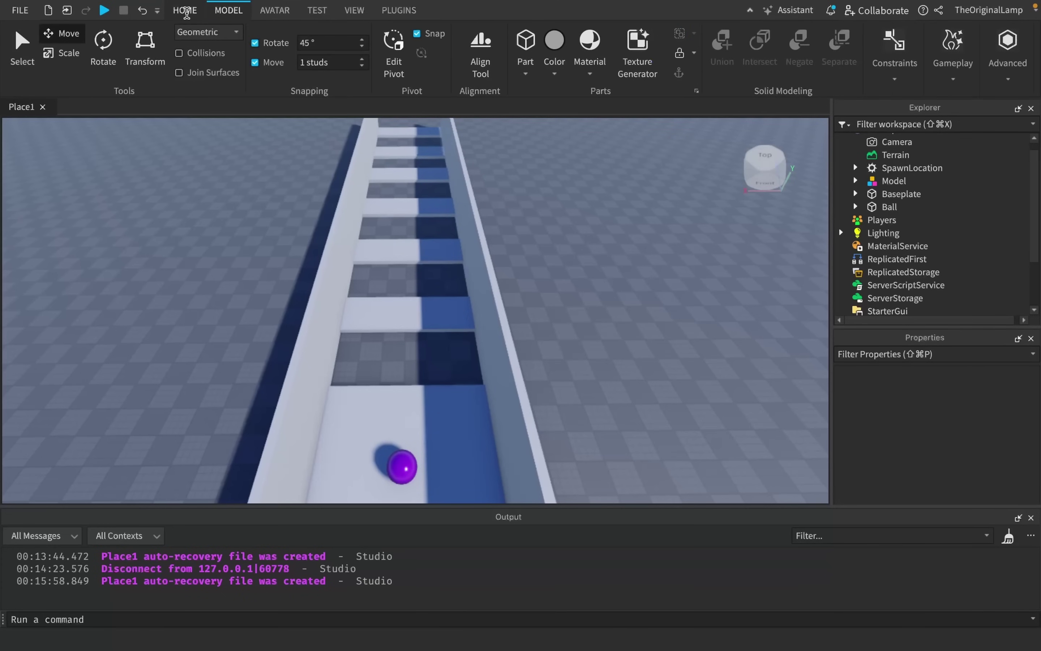
left_click(983, 71)
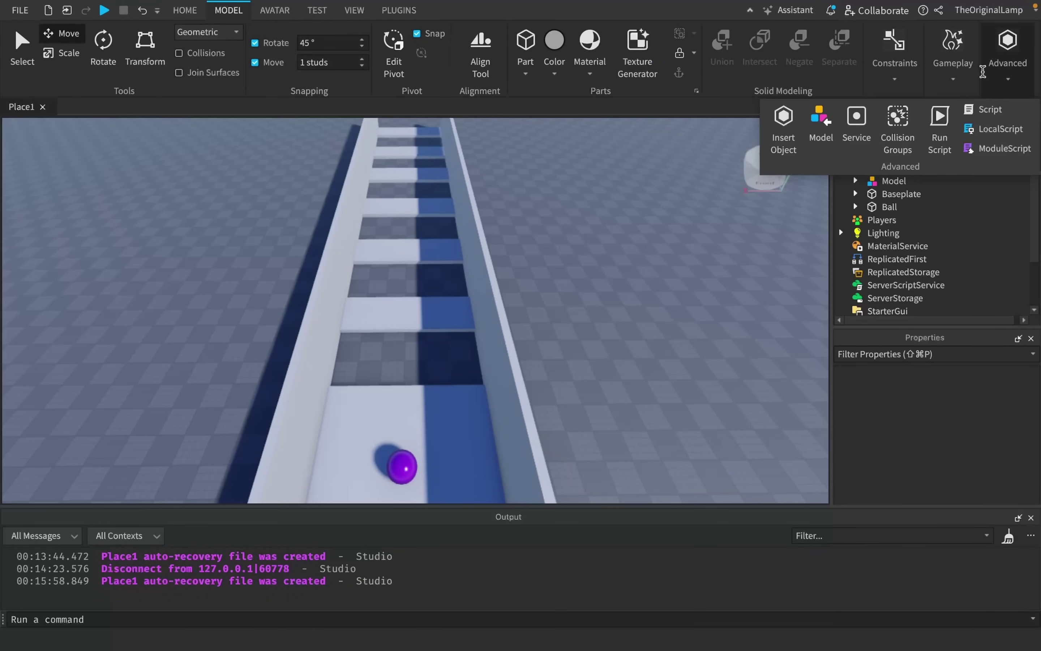
left_click(909, 119)
right_click_drag(575, 209, 606, 194)
scroll(575, 205, "down", 2)
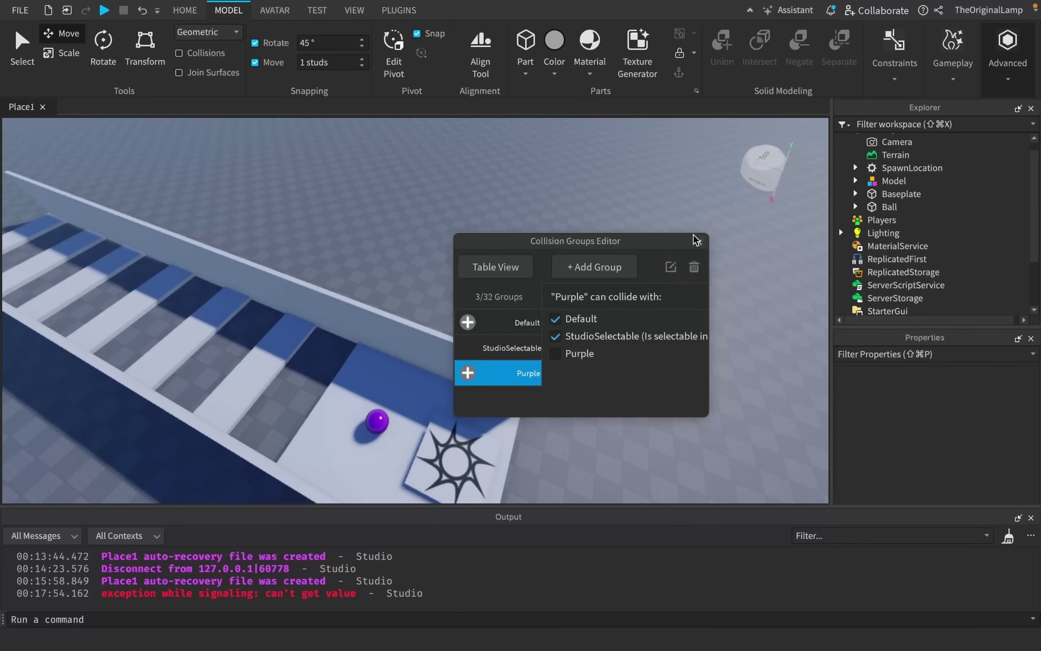
left_click(697, 244)
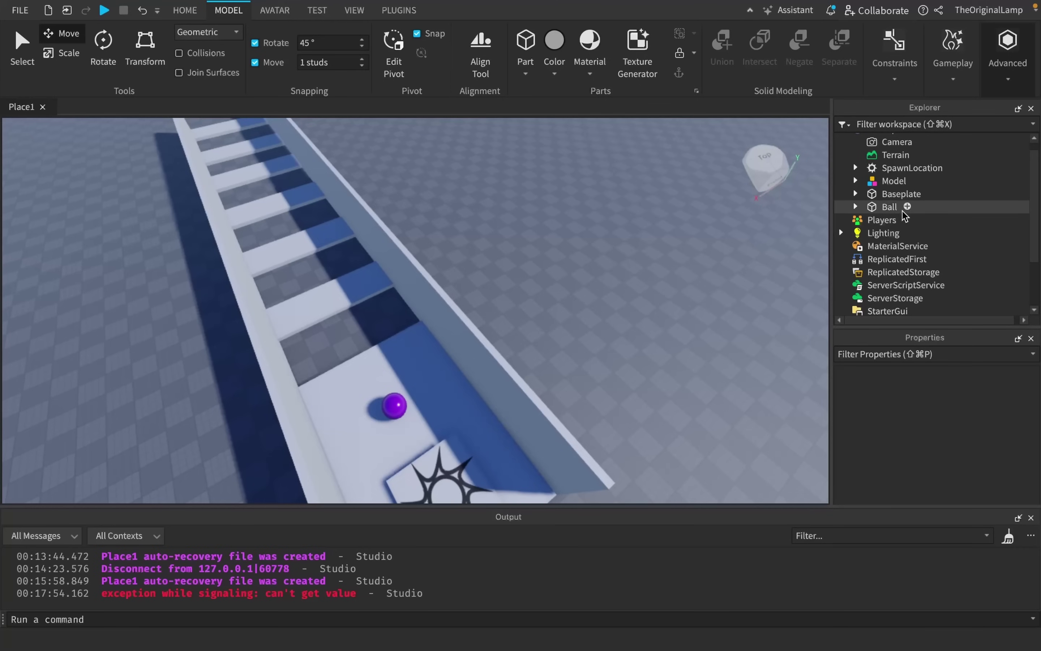
- Assign the Ball to the Purple collision group
left_click(889, 206)
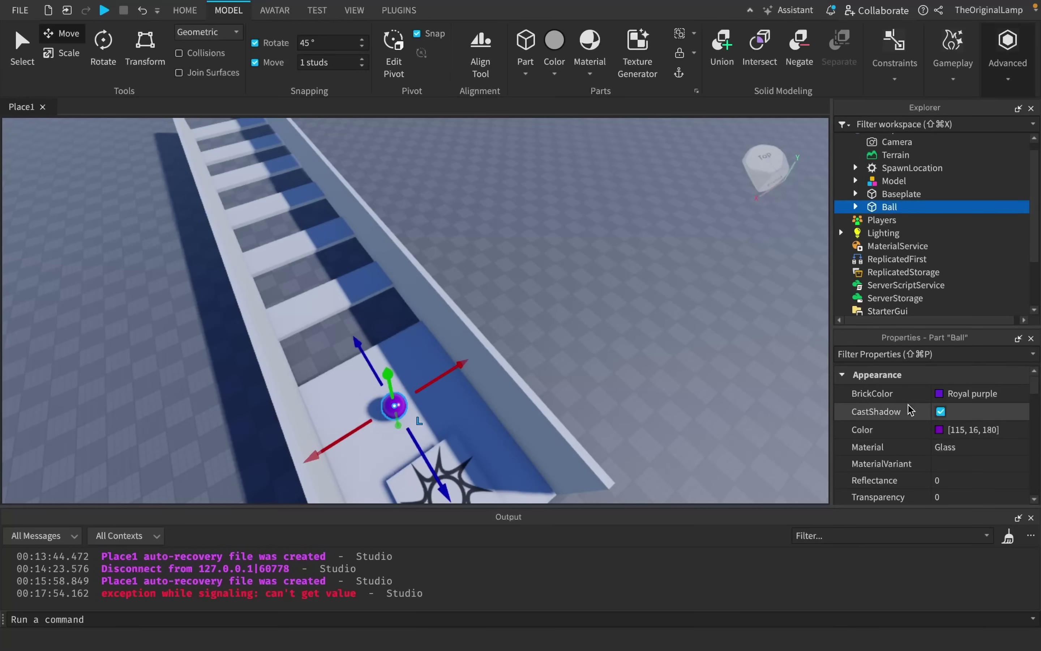
scroll(943, 440, "down", 3)
scroll(945, 440, "down", 8)
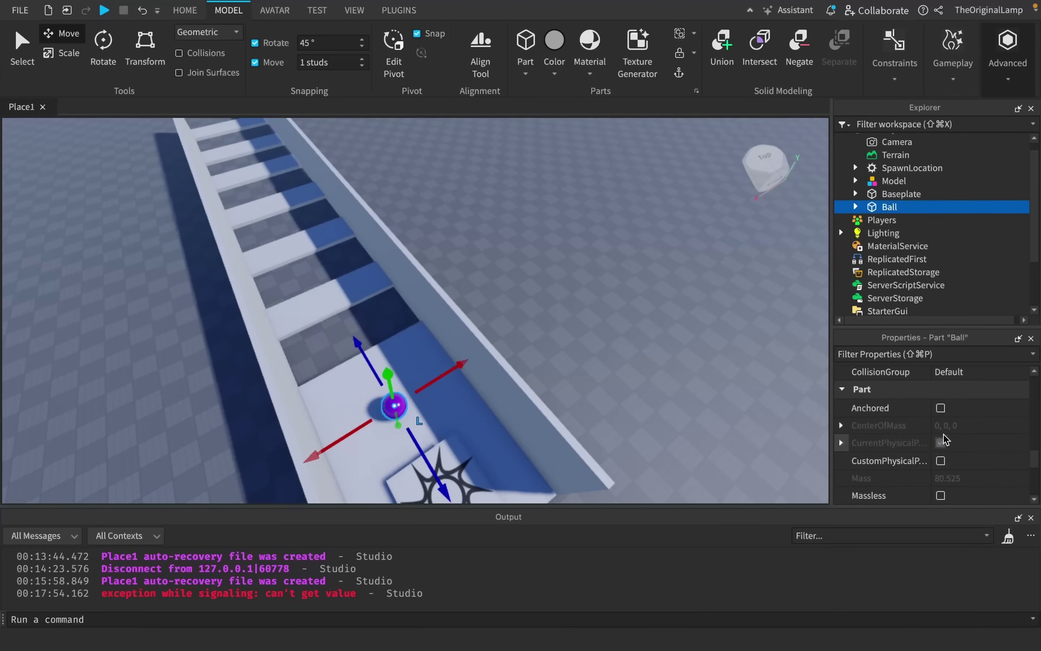
scroll(943, 439, "up", 3)
left_click(958, 467)
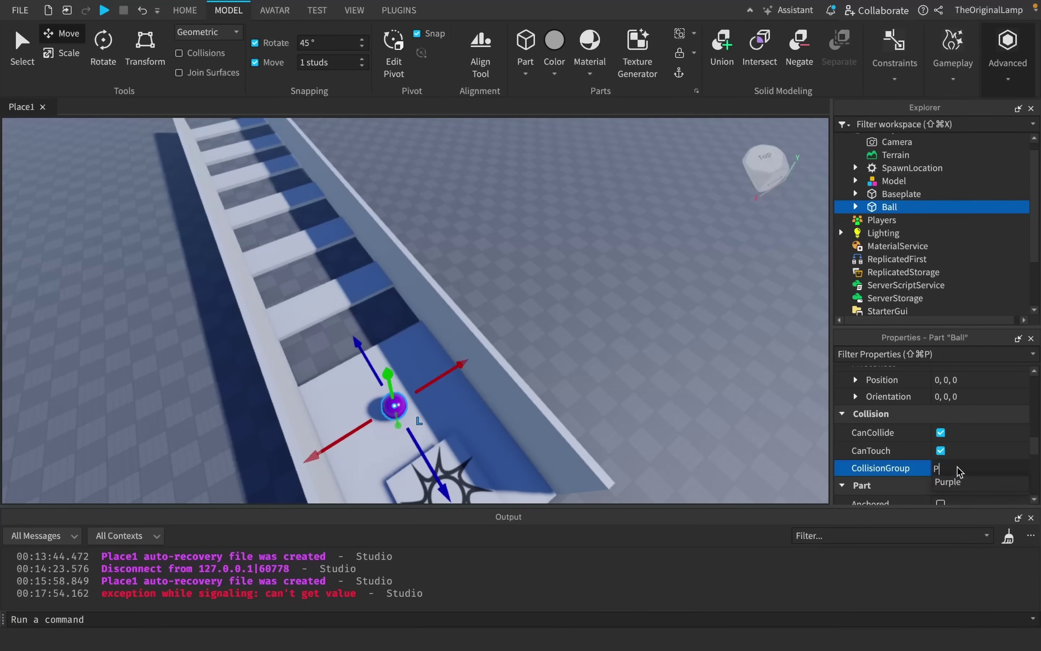
key("Return")
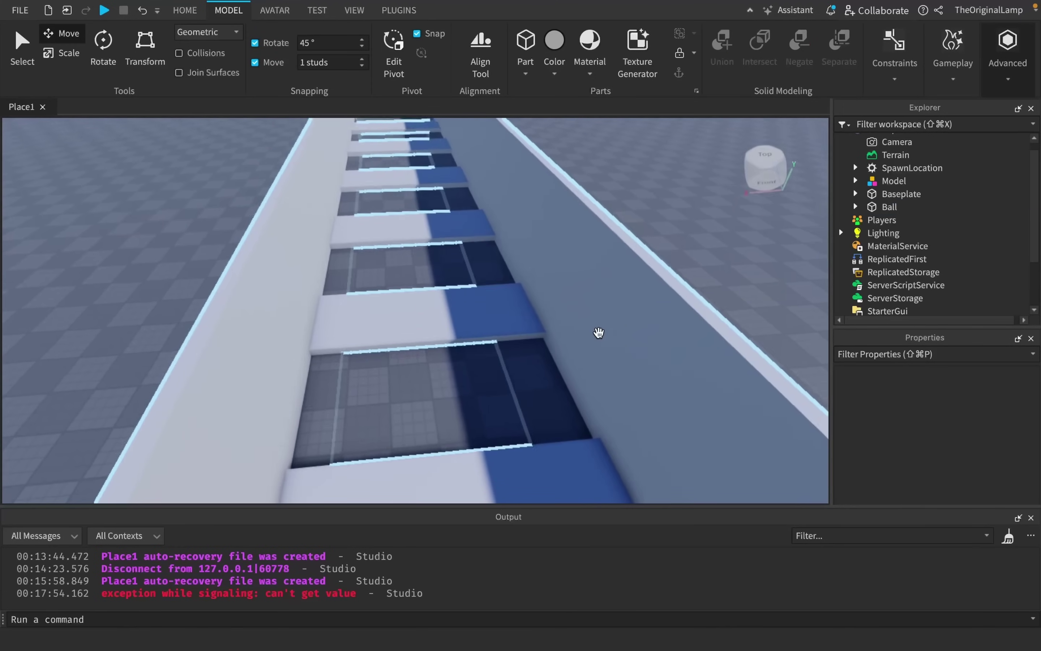
- Duplicate one of the cross platforms in the track Model, name the copy Purple, and recolour it purple
right_click_drag(600, 332, 598, 332)
right_click_drag(399, 257, 399, 257)
left_click(398, 257, "alt")
right_click_drag(527, 287, 478, 308)
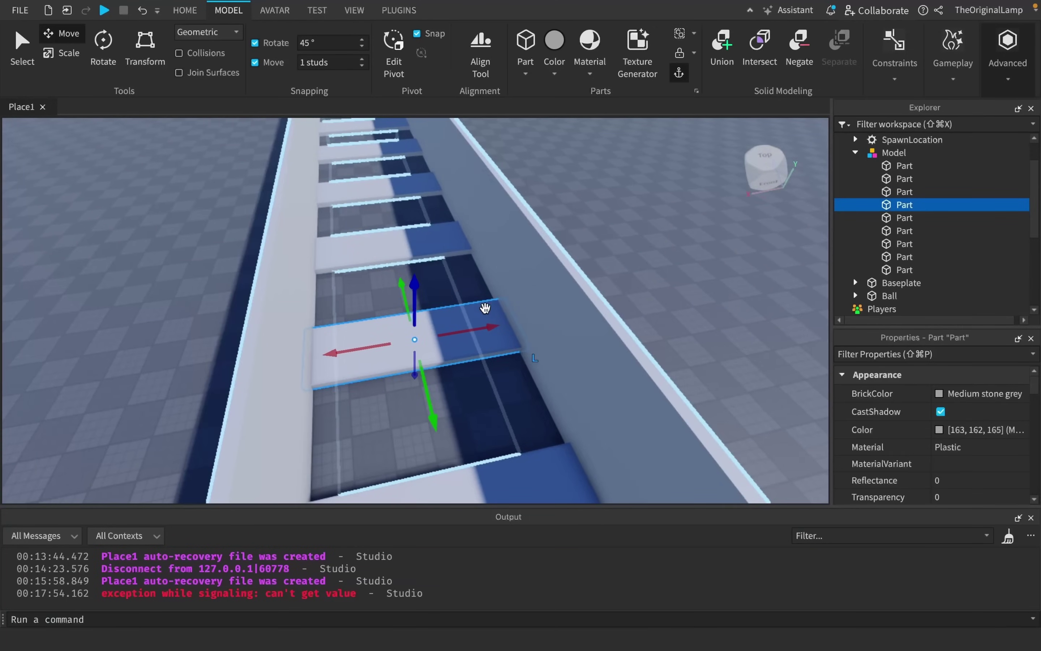
key("ctrl+d")
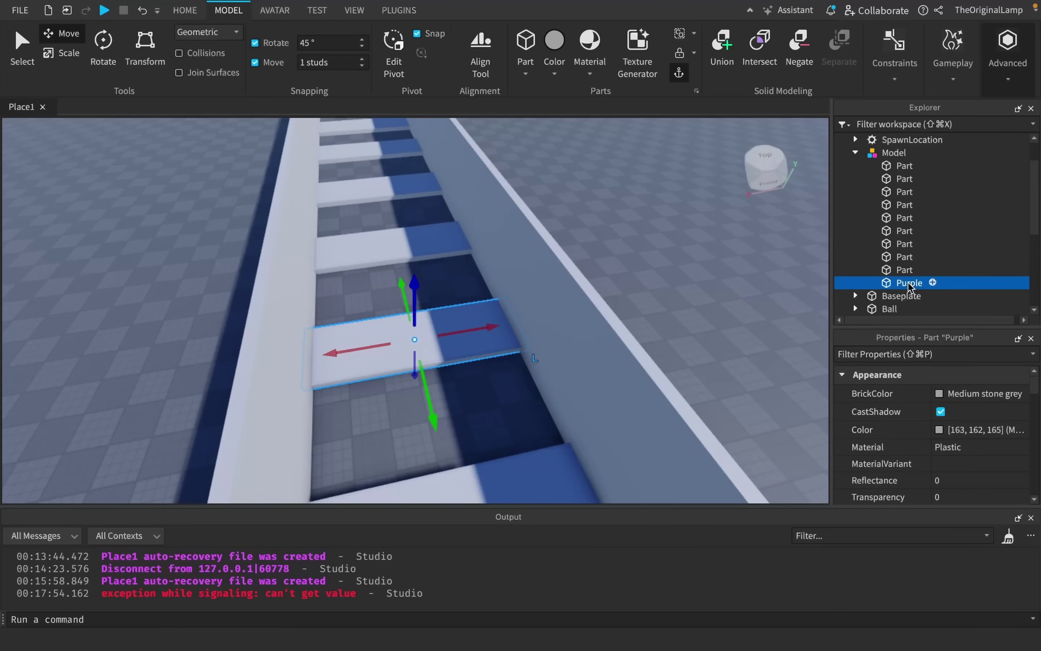
left_click(939, 430)
left_click(964, 500)
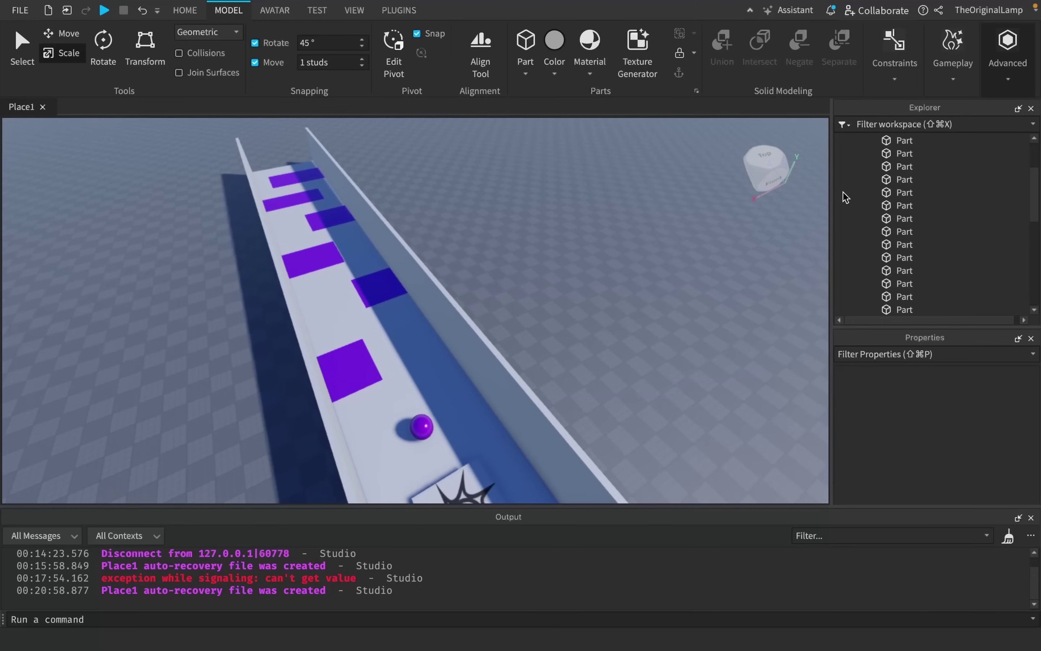
- Assign all six Purple floor parts in the Model to the Purple collision group
scroll(913, 205, "down", 3)
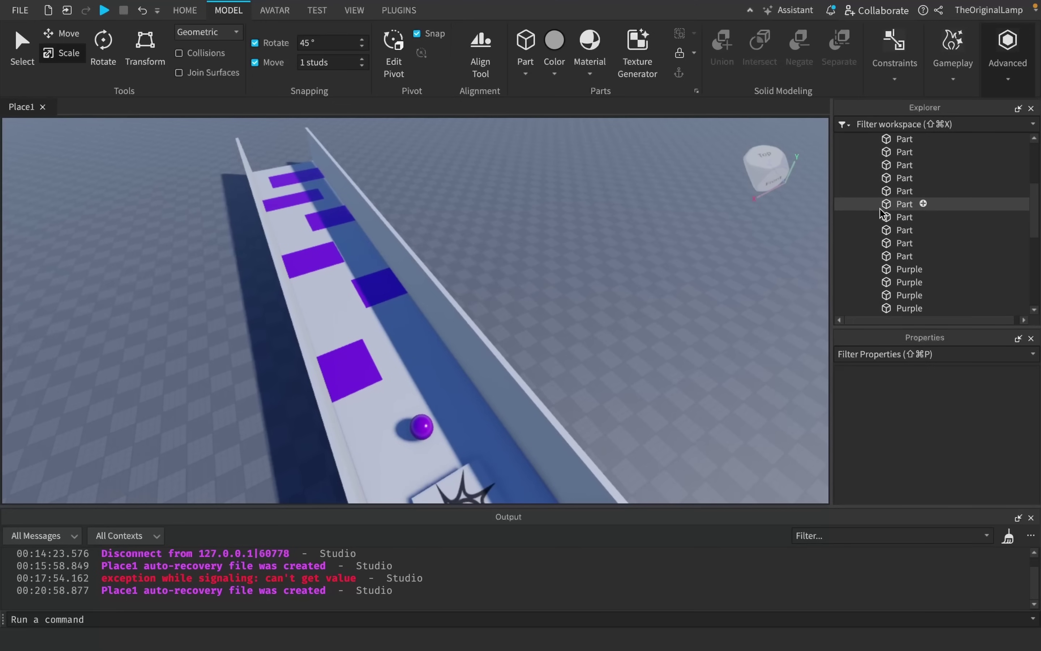
left_click(909, 214)
left_click(909, 279, "shift")
scroll(942, 430, "down", 10)
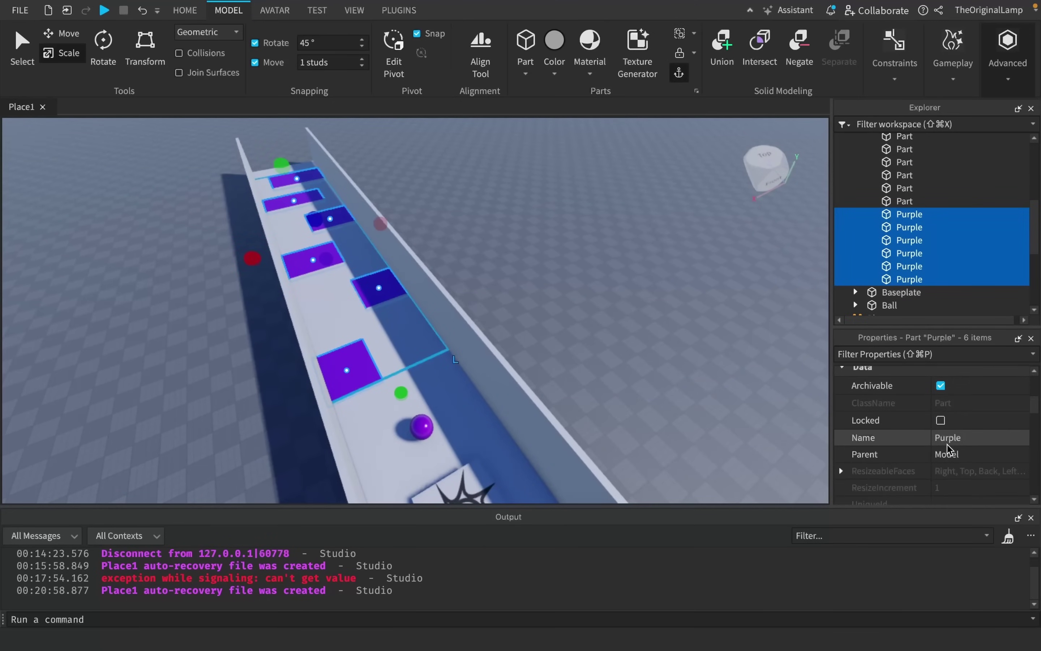
left_click(956, 448)
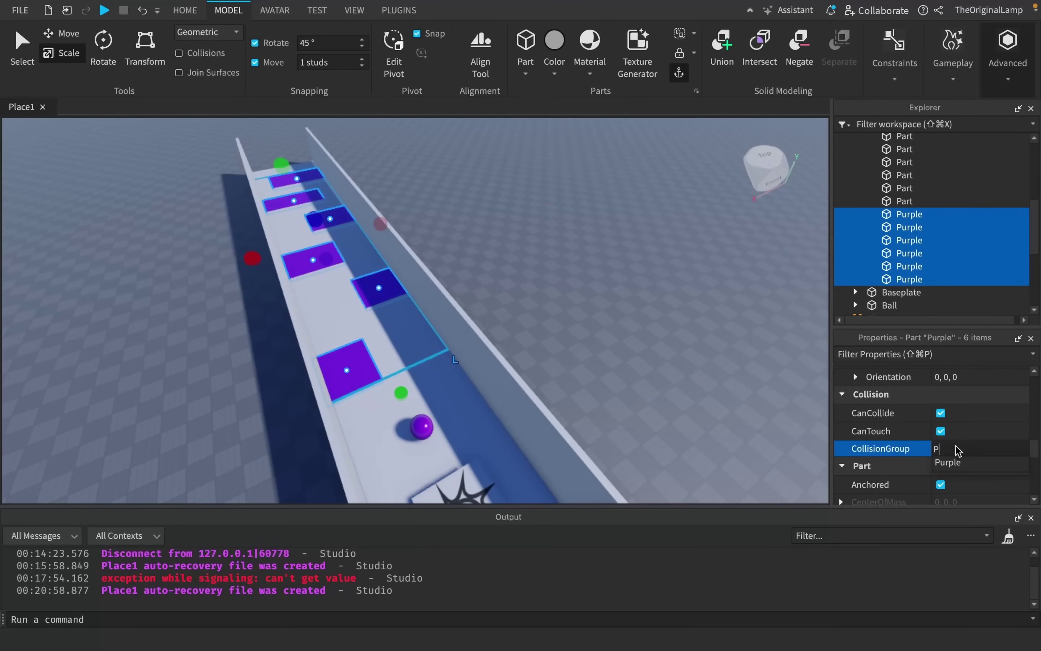
type("Purp")
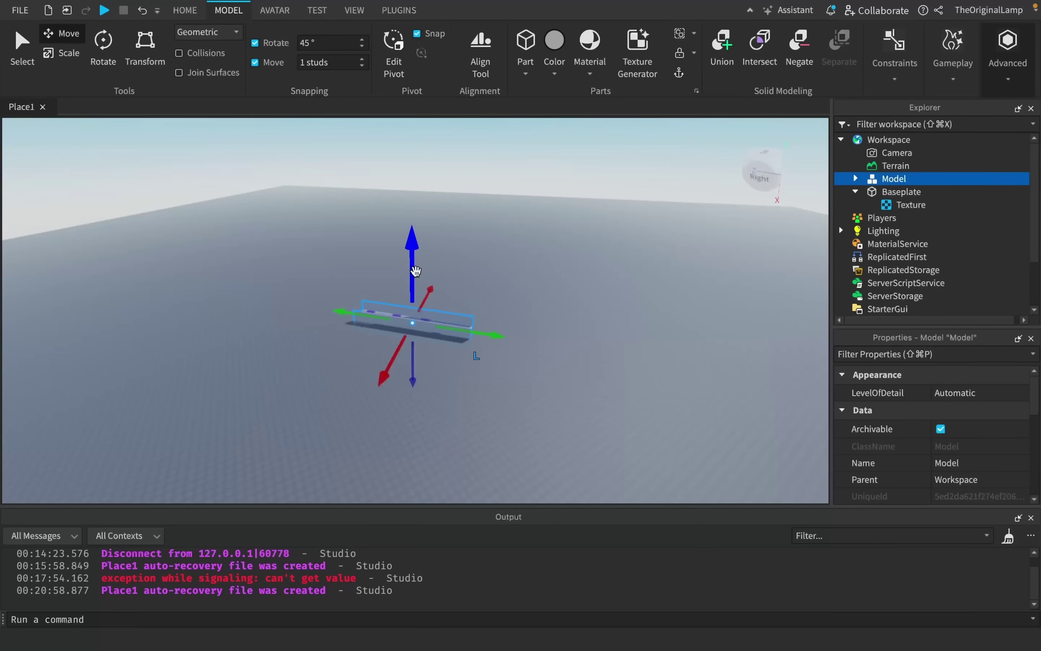
- Raise the whole track Model high above the baseplate with the Move tool
left_click_drag(415, 271, 434, 118)
right_click_drag(512, 241, 512, 240)
left_click_drag(419, 369, 423, 266)
left_click(435, 273)
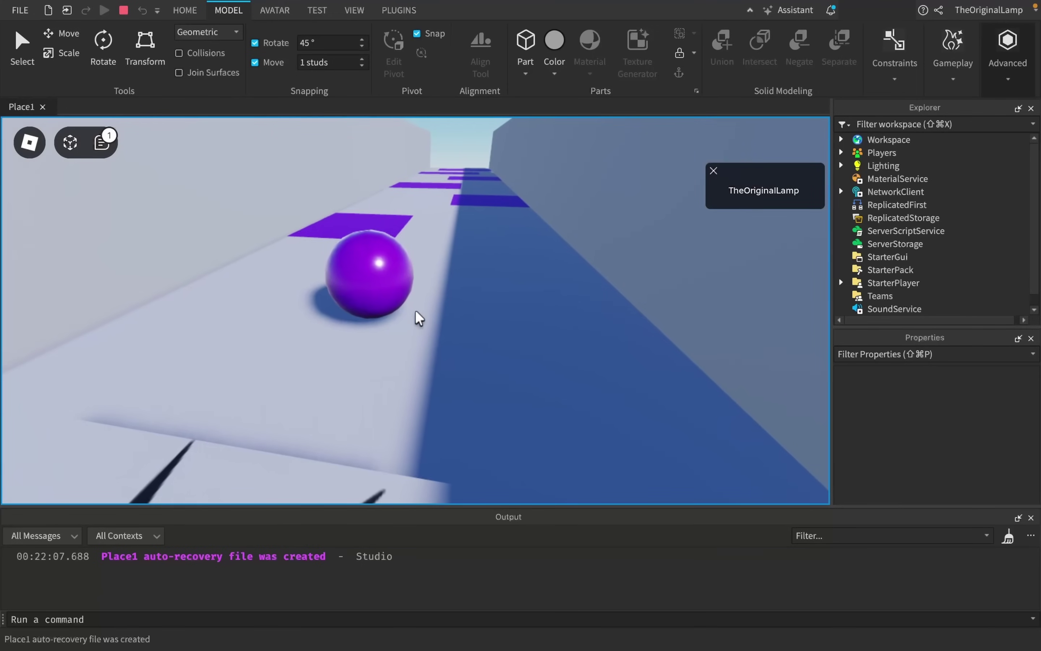
- Playtest the raised track, walking the avatar forward from the spawn while dragging the purple ball
key("w")
left_click_drag(416, 311, 416, 312)
key("w")
key("w")
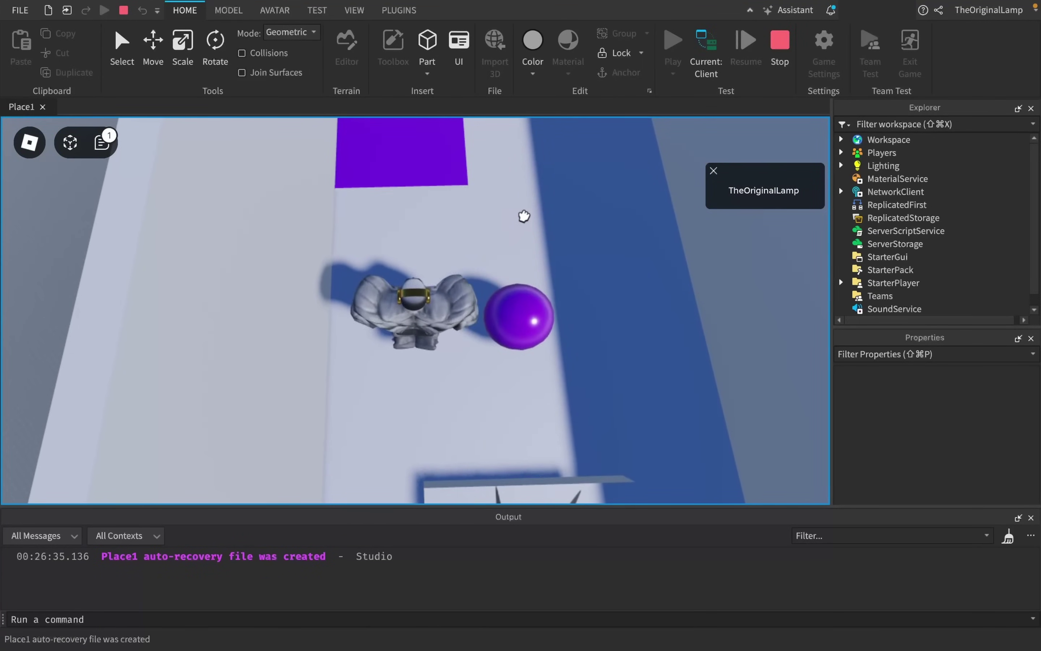
- Playtest from an overhead view, dragging the ball around the avatar and walking around the first purple patch
left_click_drag(525, 216, 456, 226)
key("w")
key("d")
key("a")
key("s")
key("d")
key("w")
right_click_drag(456, 226, 456, 226)
scroll(456, 226, "up", 5)
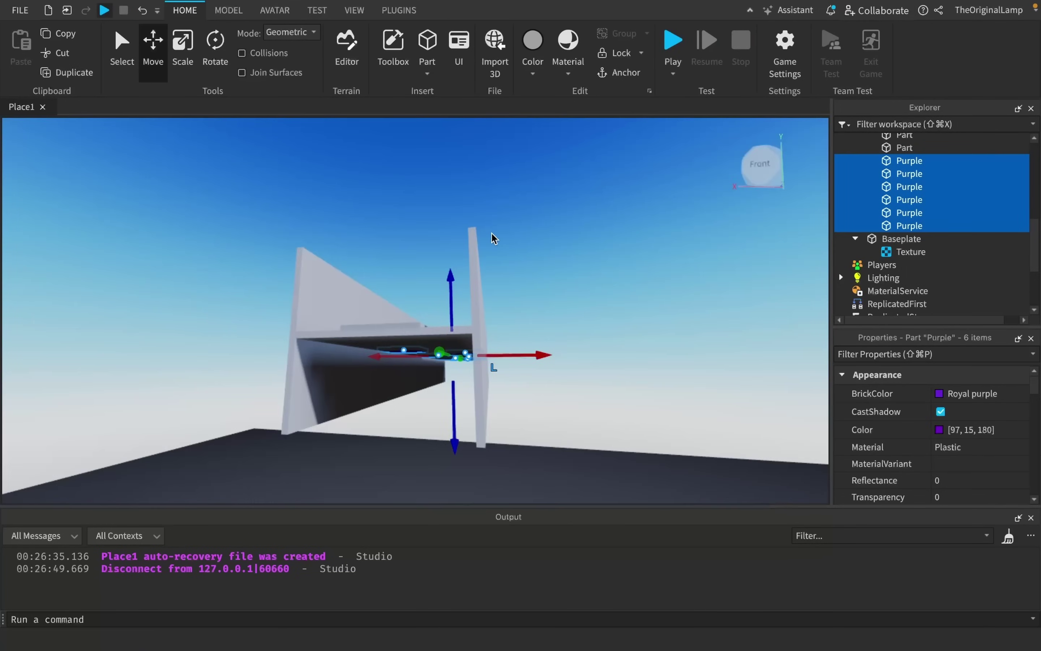
- Examine the underside of the track and the area around the ball, and expand the Ball in the object tree
key("w")
right_click_drag(492, 233, 491, 233)
key("w")
scroll(975, 153, "up", 10)
left_click(870, 204)
mouse_move(712, 240)
right_mouse_down()
mouse_move(837, 228)
mouse_move(700, 255)
right_mouse_up()
key("s")
scroll(700, 254, "up", 4)
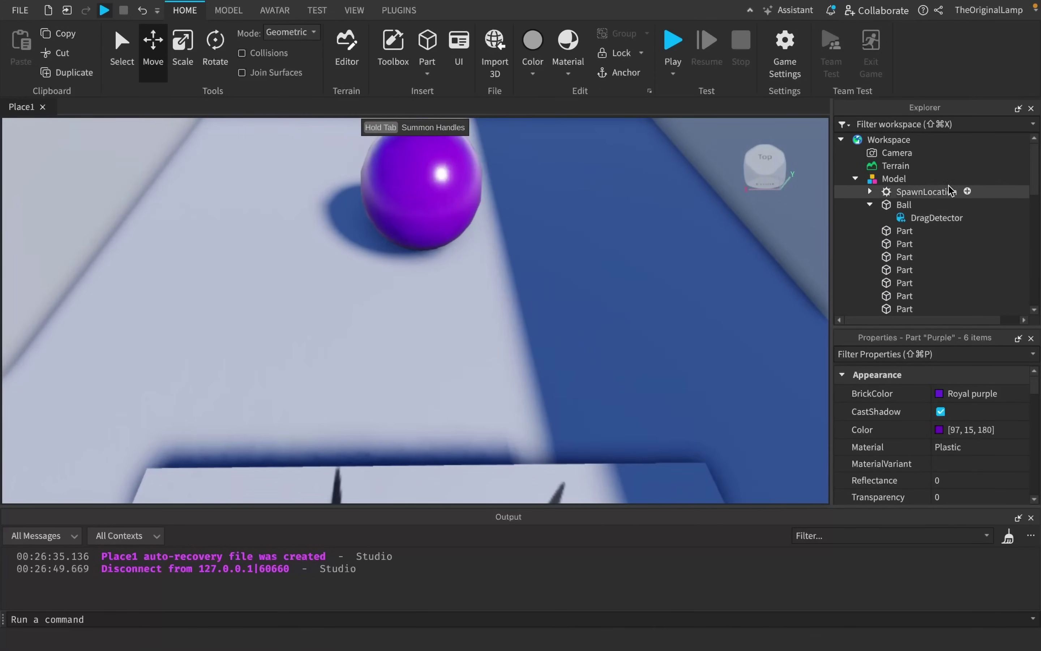
left_click(916, 178)
key("Escape")
- Insert a block Part next to the ball and scale it down to a small cube
left_click(428, 41)
key("super+3")
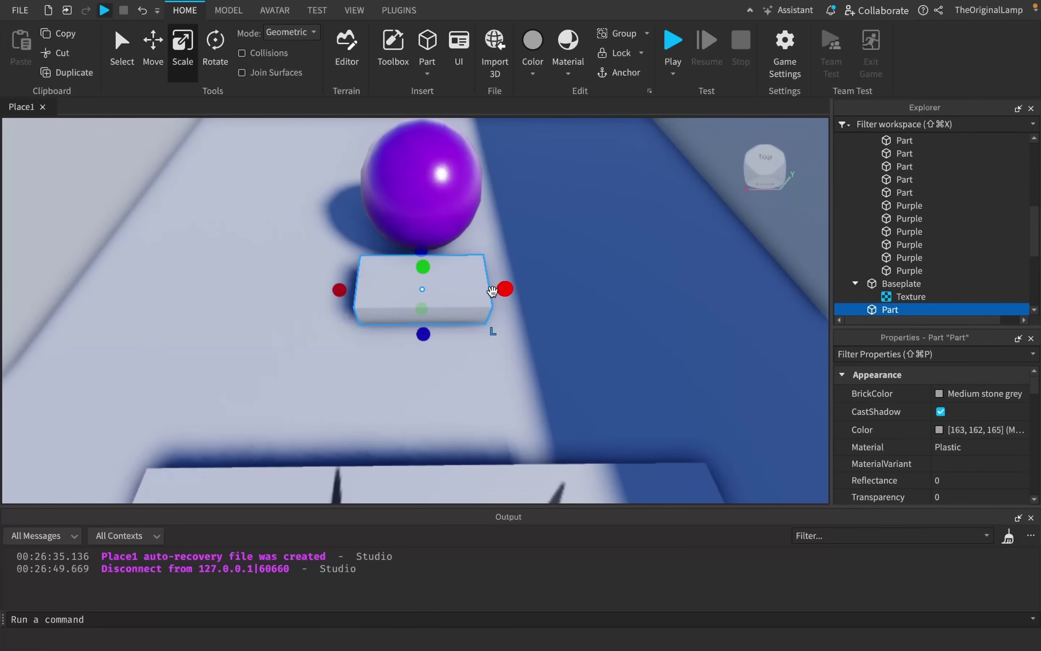
left_click_drag(492, 291, 456, 289)
key("f")
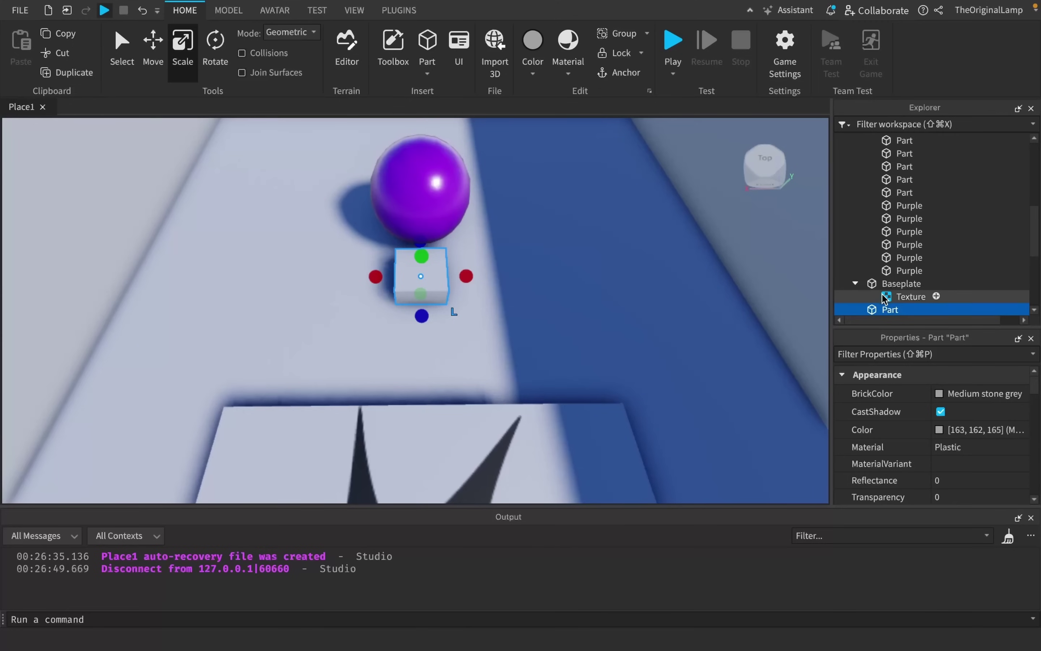
- Colour the small cube red (180, 6, 0) and set its Material to Neon
scroll(882, 296, "down", 1)
left_click(940, 429)
left_click_drag(937, 426, 1035, 438)
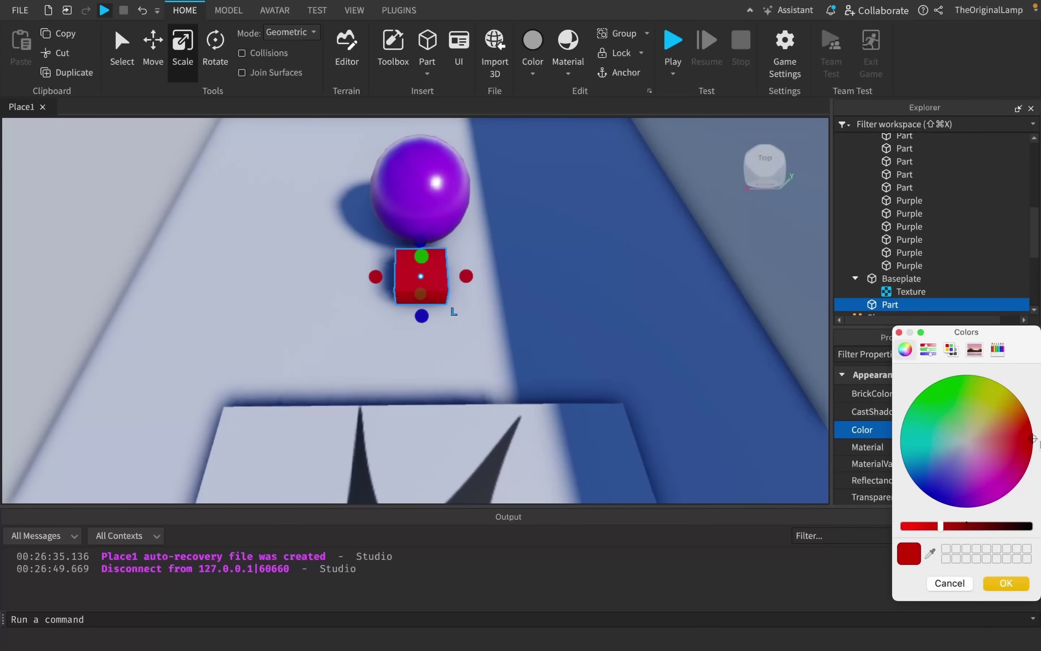
left_click(1006, 581)
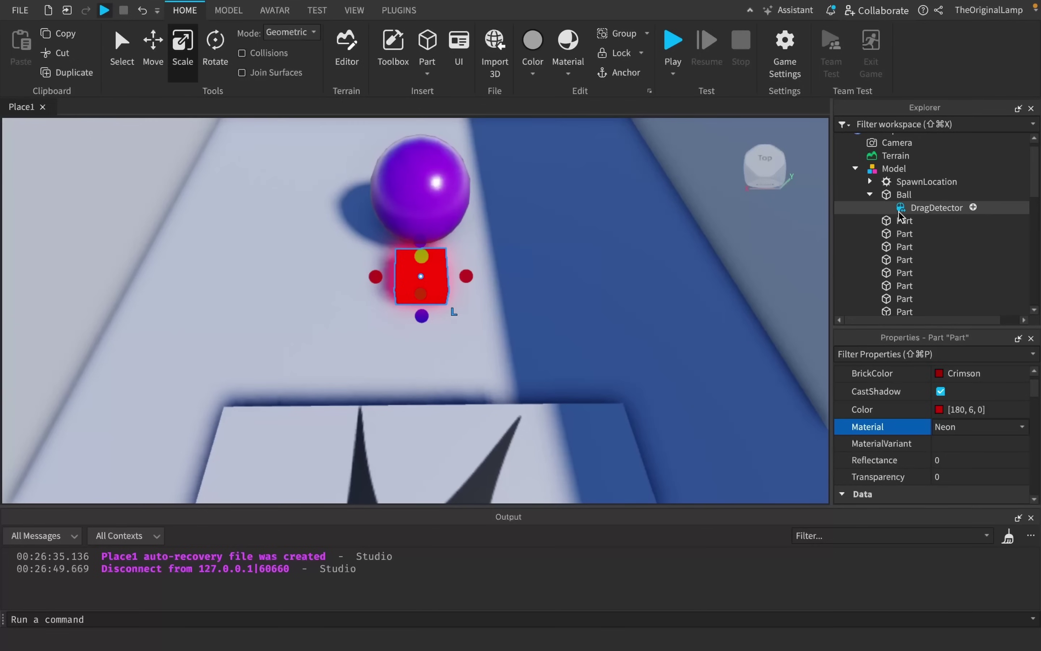
- Move the DragDetector from the Ball into the red neon cube
left_click(900, 212)
key("super+x")
scroll(948, 213, "down", 3)
scroll(948, 199, "down", 10)
scroll(908, 157, "up", 6)
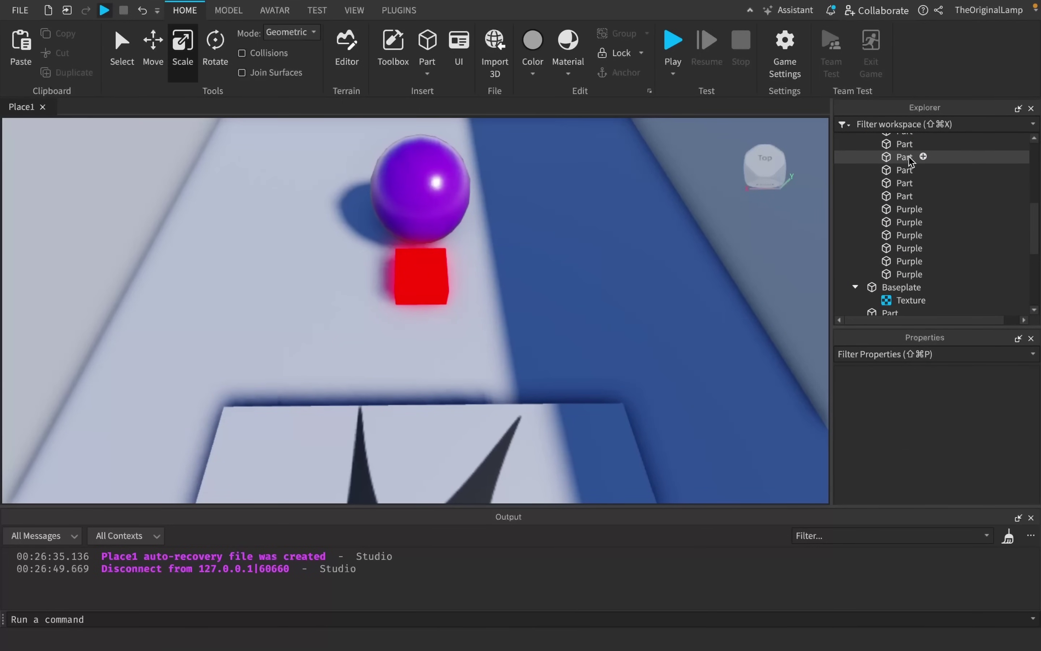
- Playtest the draggable red cube, using it to push the purple ball along the track while walking the avatar behind
key("F5")
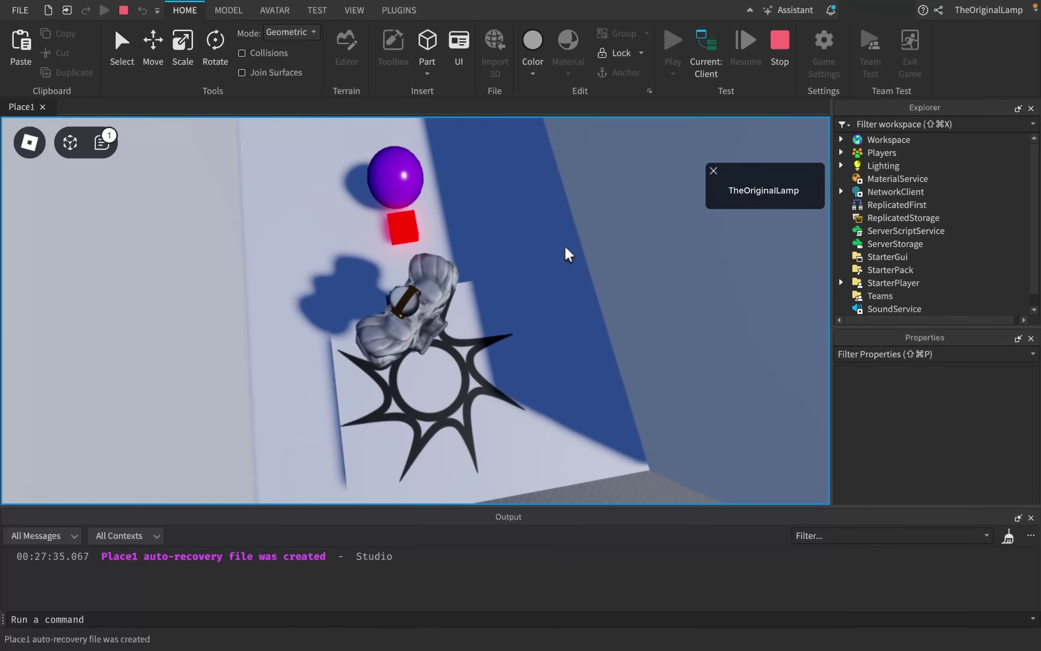
key("w")
key("a")
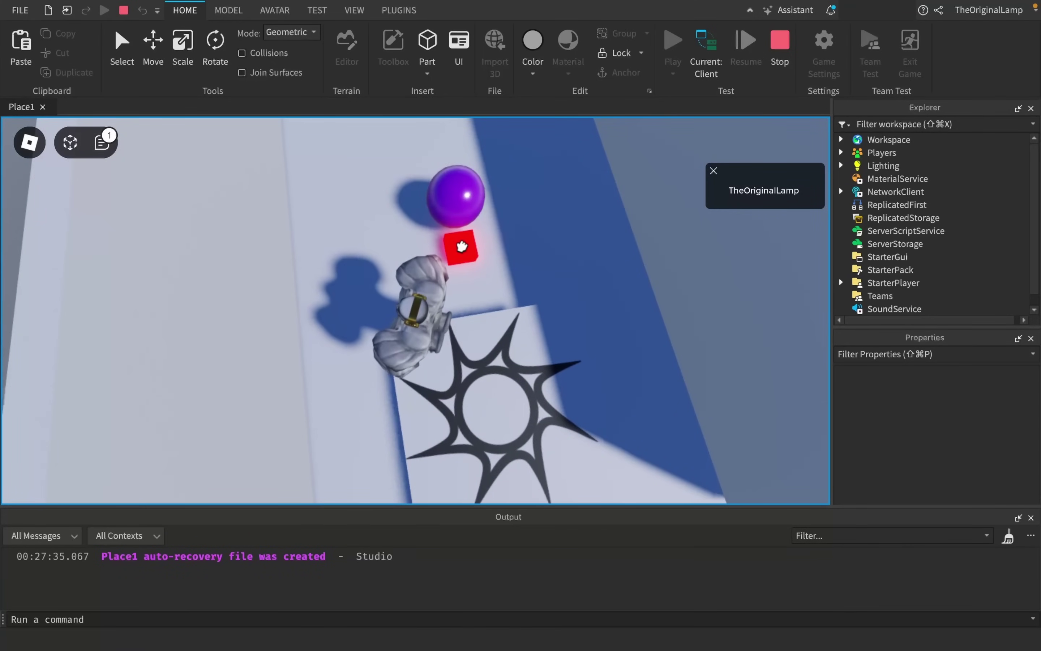
key("w")
left_click_drag(446, 225, 457, 216)
key("w")
key("w")
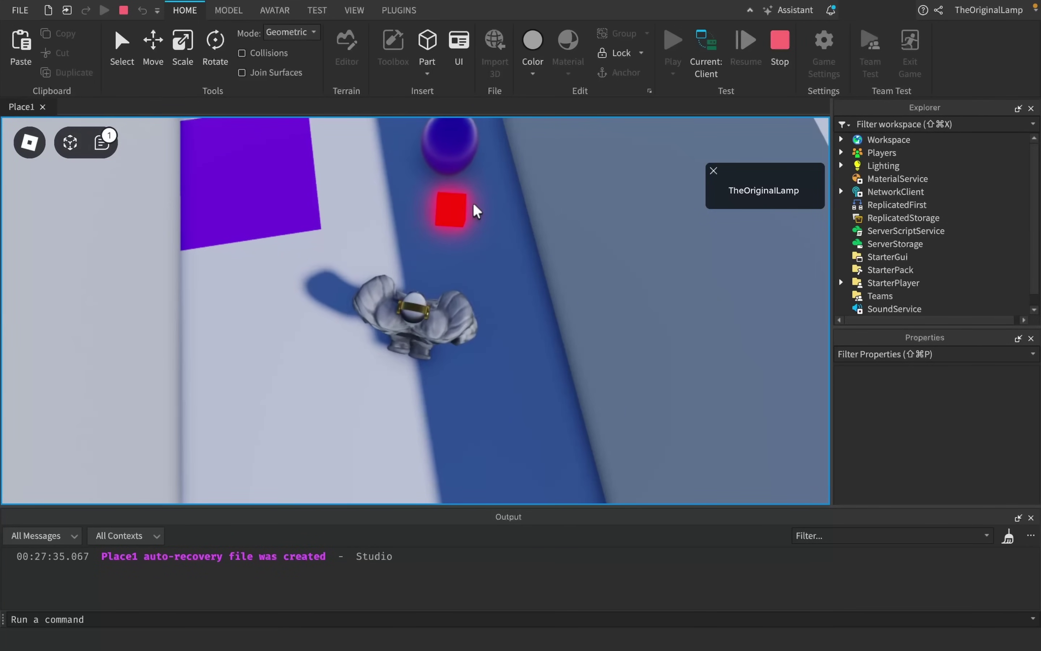
- Test dragging the red cube over the second purple patch, viewing the track from farther away
right_click_drag(474, 209, 474, 209)
scroll(474, 209, "down", 5)
key("a")
left_click_drag(461, 282, 408, 263)
key("a")
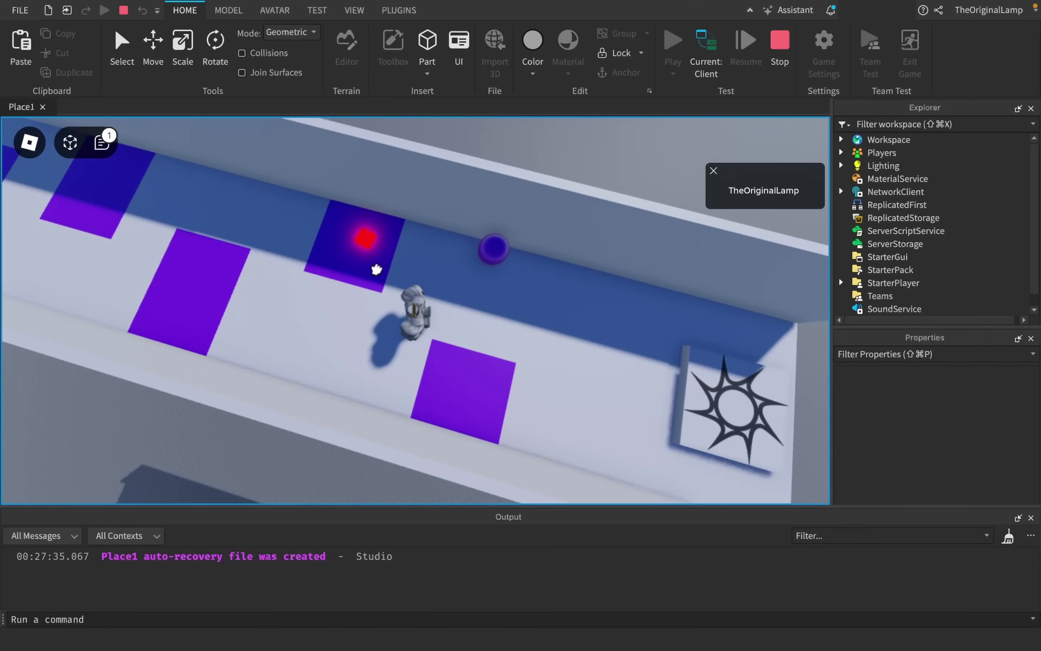
left_click_drag(546, 278, 565, 260)
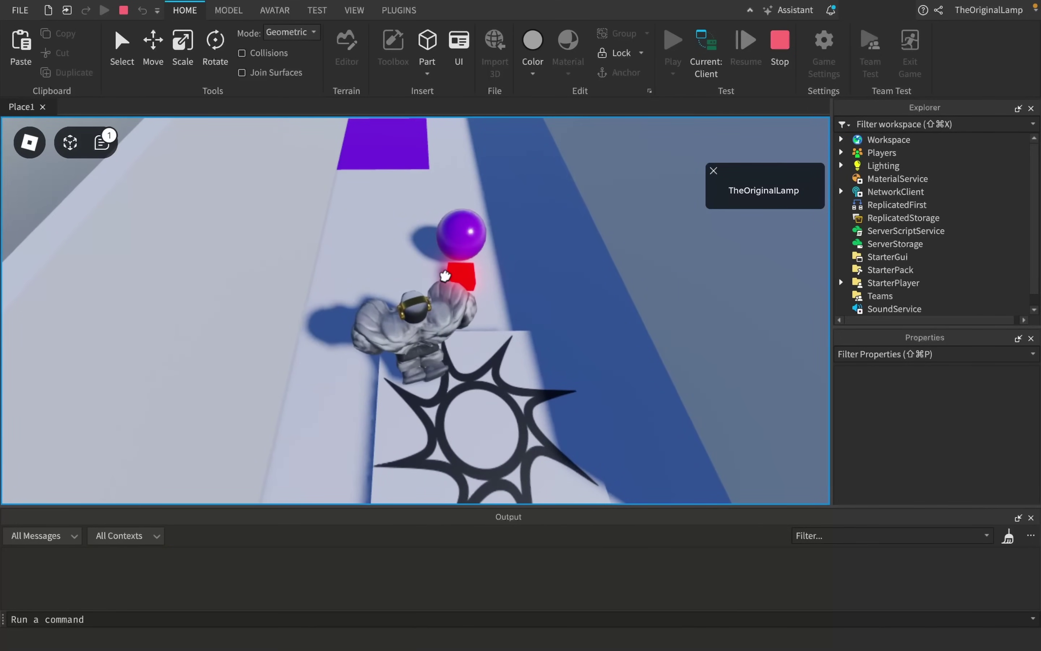
- Playtest again from the spawn, pushing the ball past the first purple patch with the red cube
key("w")
left_click_drag(445, 262, 458, 249)
key("d")
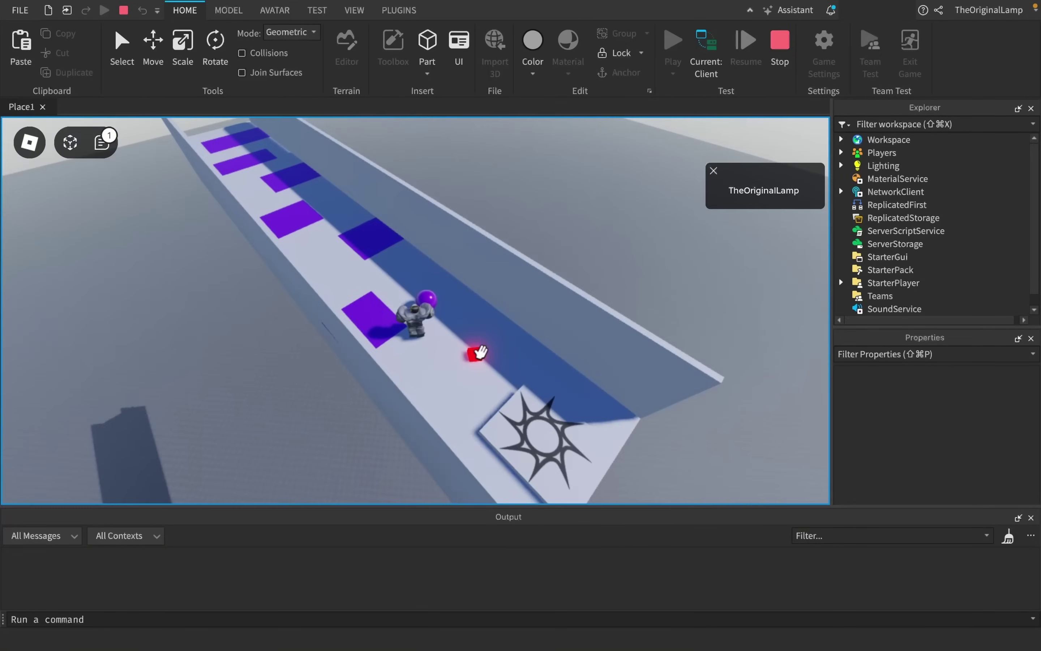
left_click_drag(476, 352, 458, 303)
key("w")
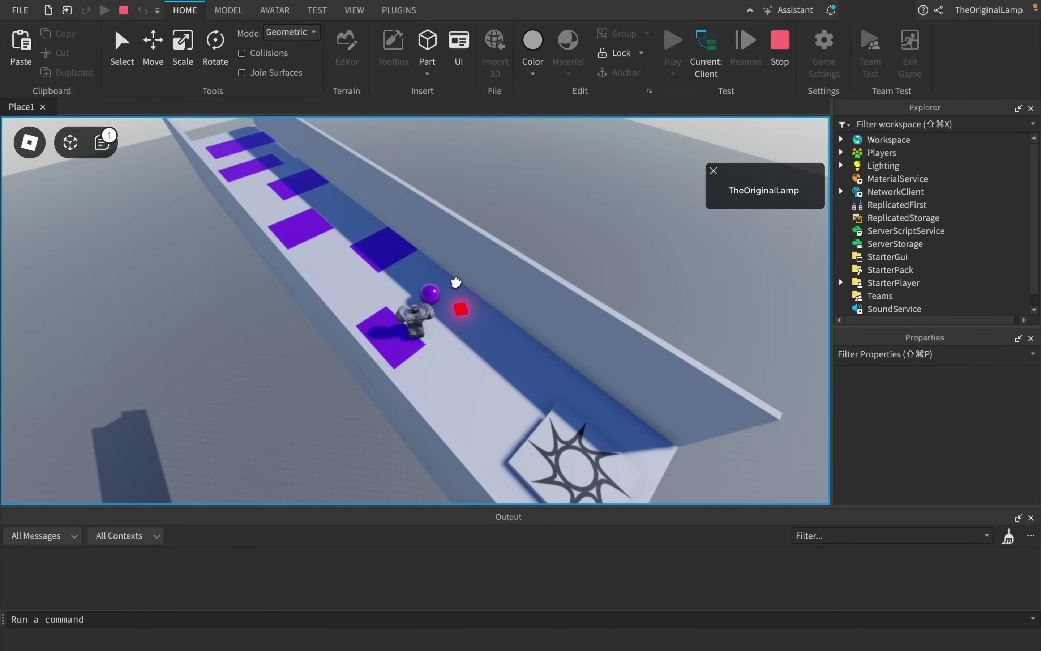
key("w")
key("w")
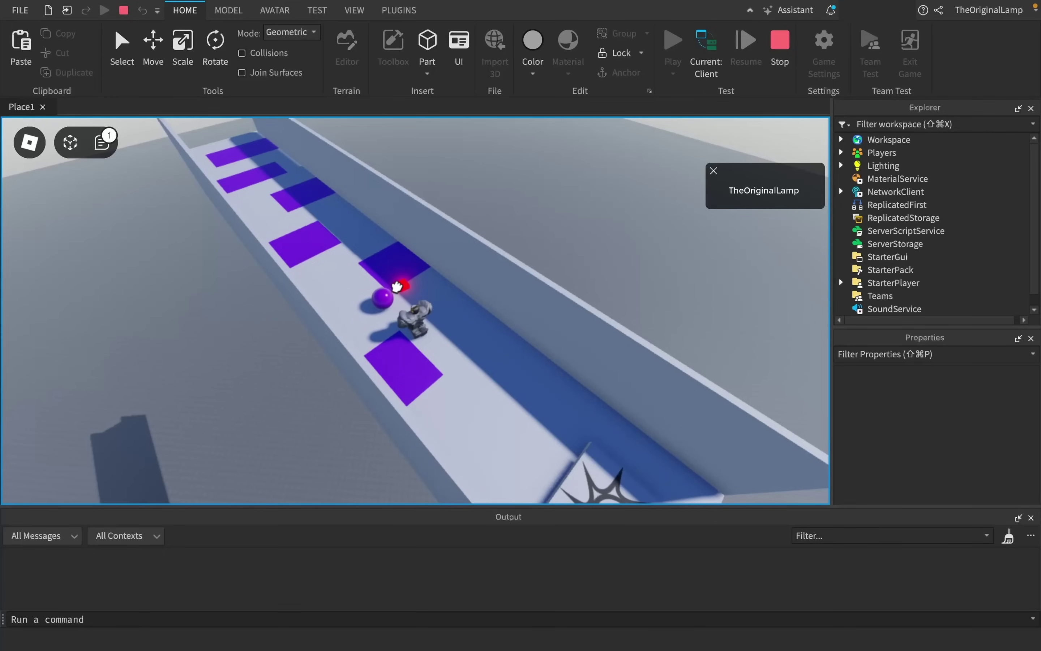
- Continue the playtest by pushing the purple ball past the second purple patch with the red cube, keeping the avatar close behind
left_click_drag(385, 321, 380, 323)
right_click_drag(447, 269, 446, 270)
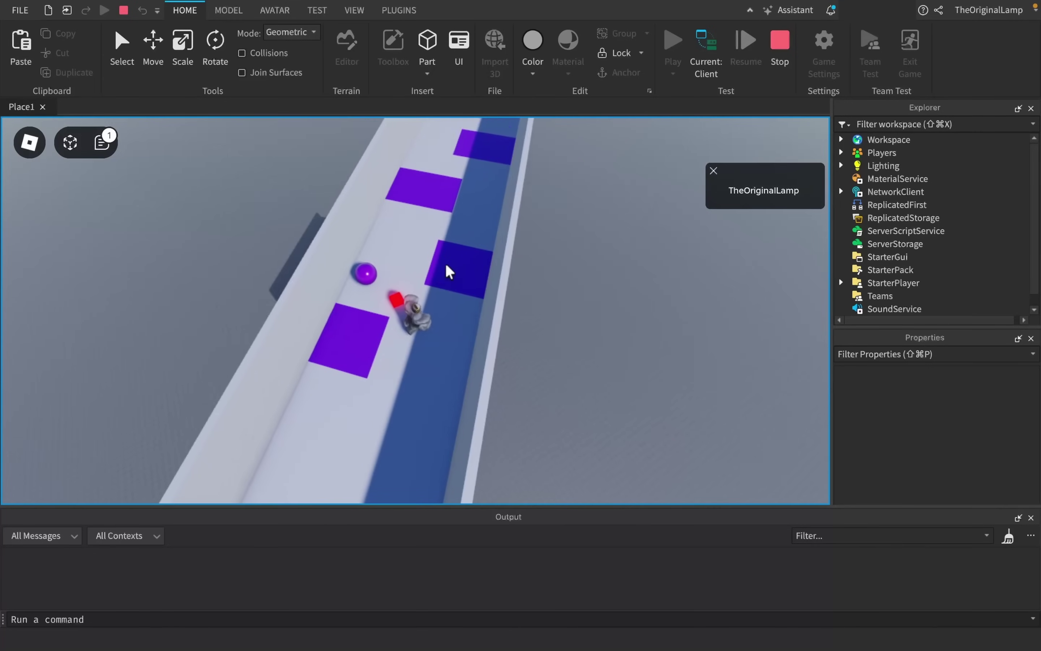
scroll(446, 270, "up", 3)
key("w")
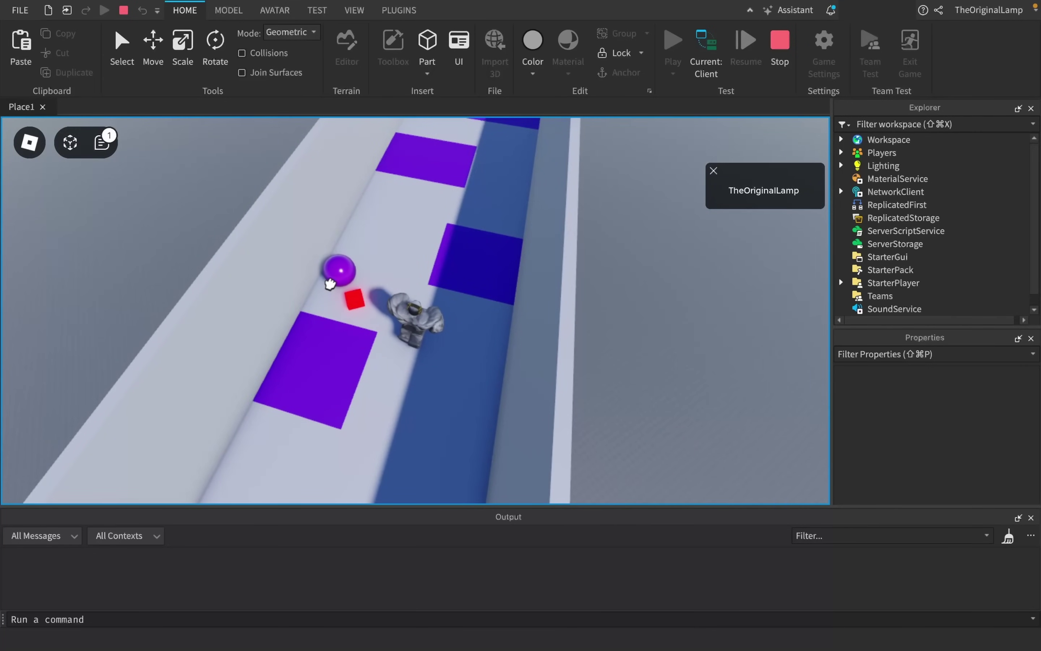
key("w")
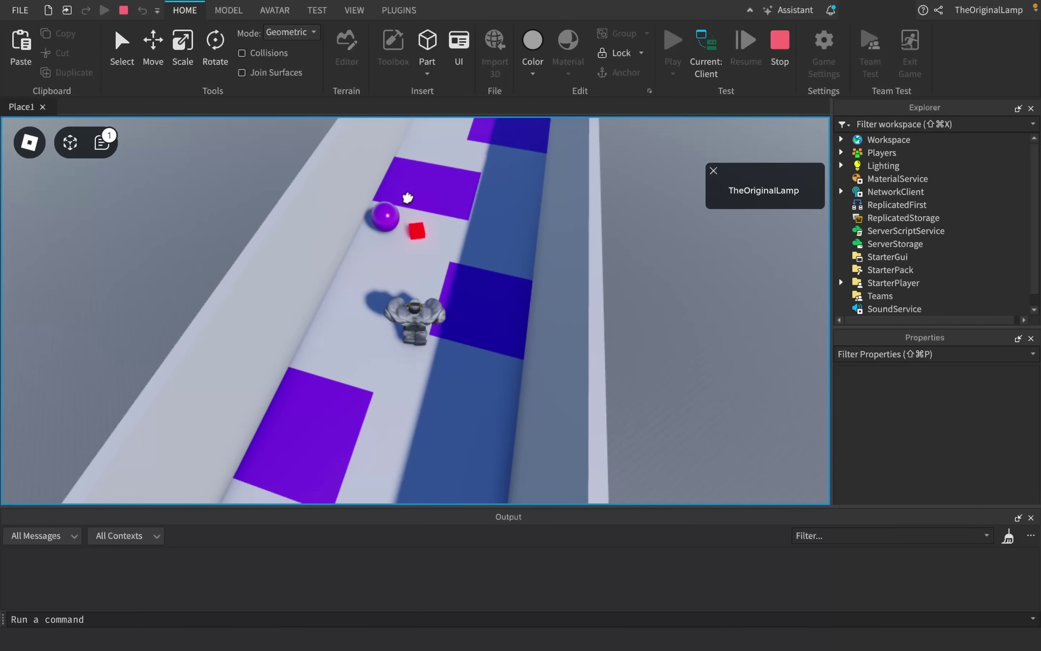
left_click_drag(398, 210, 359, 280)
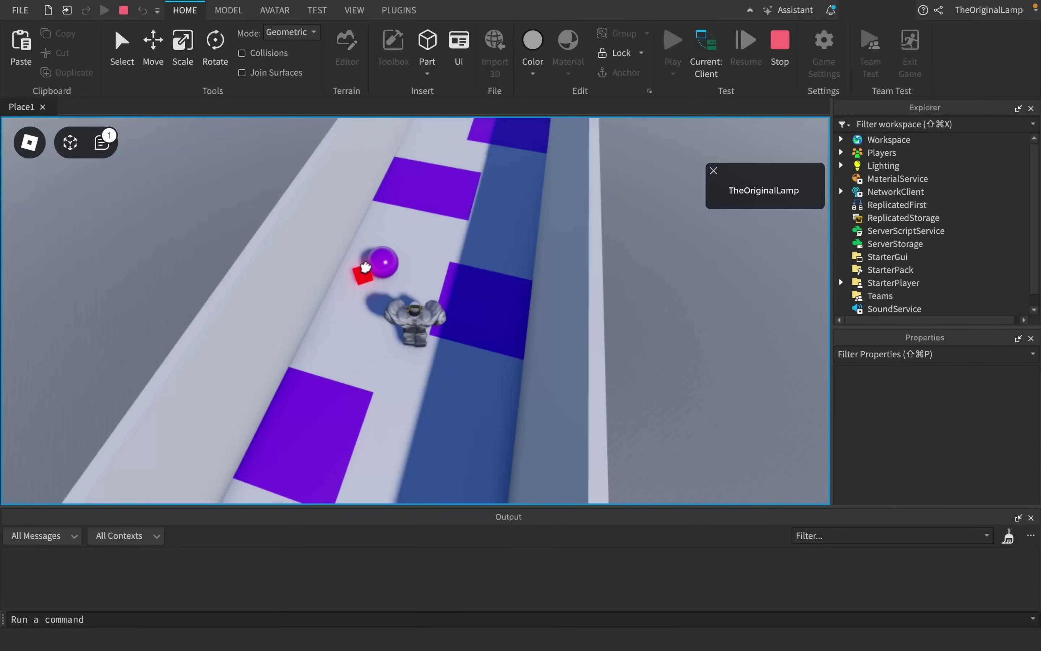
key("w")
left_click_drag(400, 269, 421, 262)
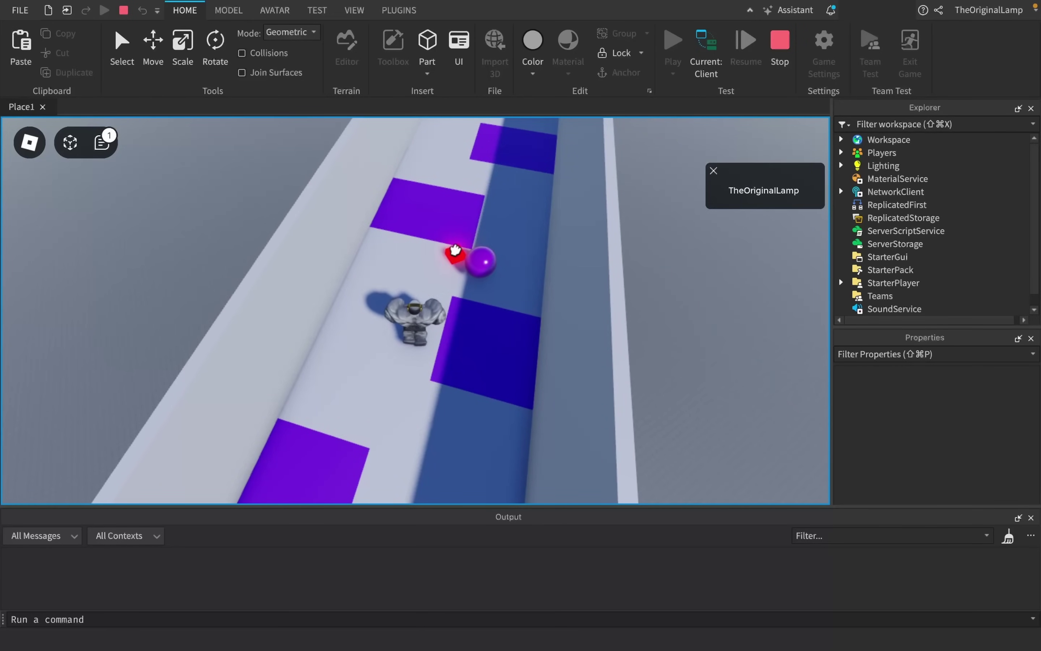
- Steer the purple ball around the third purple patch with the red cube while walking the avatar forward
key("w")
key("d")
left_click_drag(485, 278, 467, 245)
key("w")
key("w")
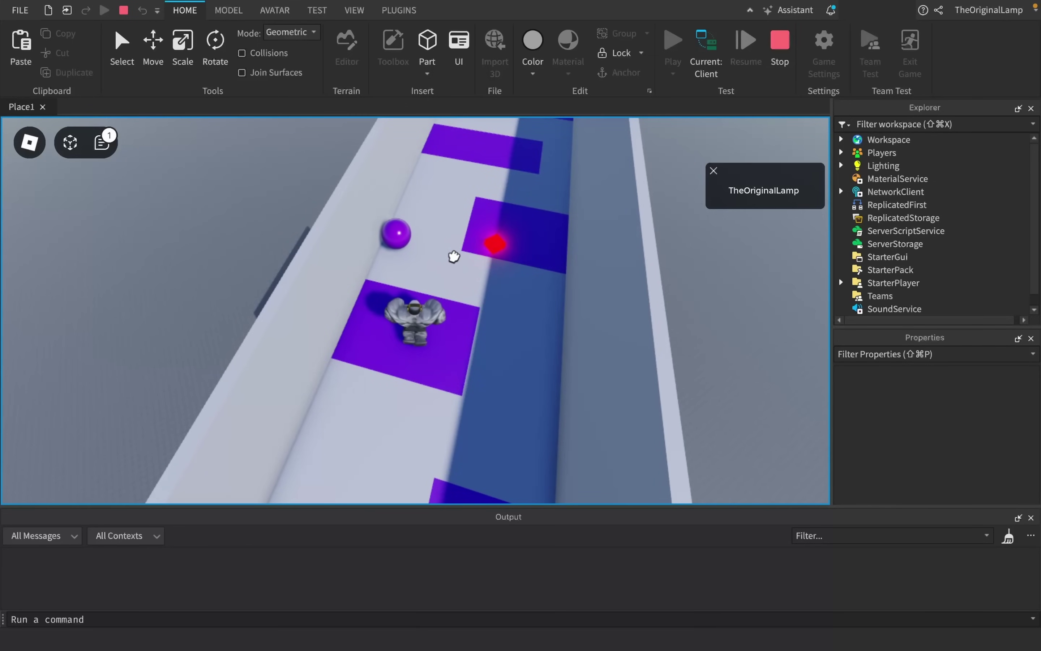
- Push the ball past the fourth purple patch toward the fifth with the red cube, and end the playtest
key("w")
left_click_drag(399, 251, 447, 216)
left_click_drag(403, 266, 432, 258)
key("a")
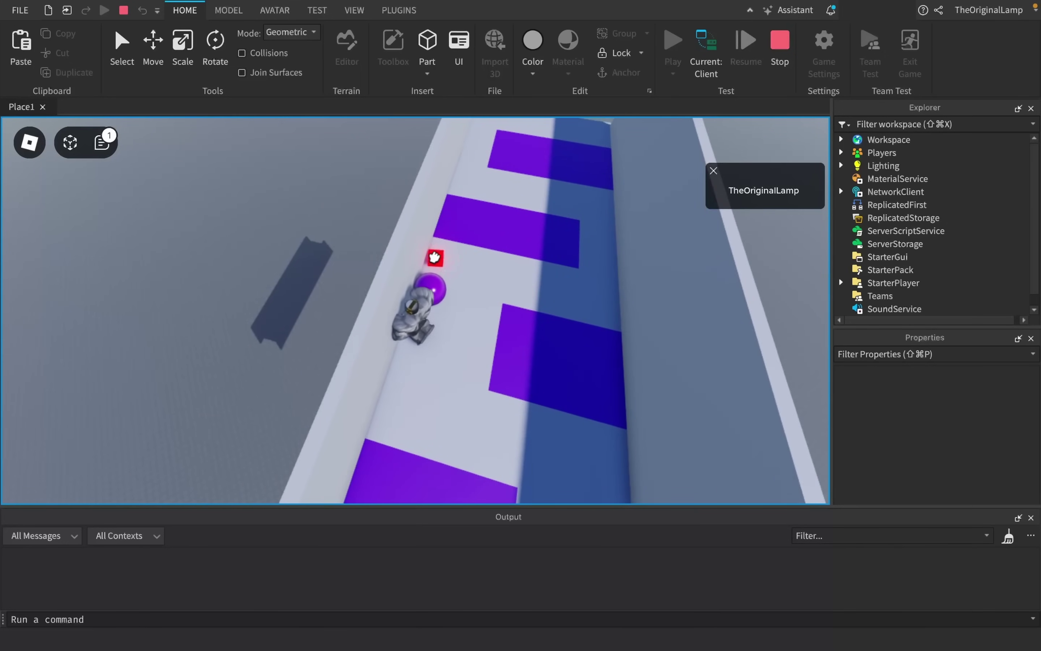
key("shift+F5")
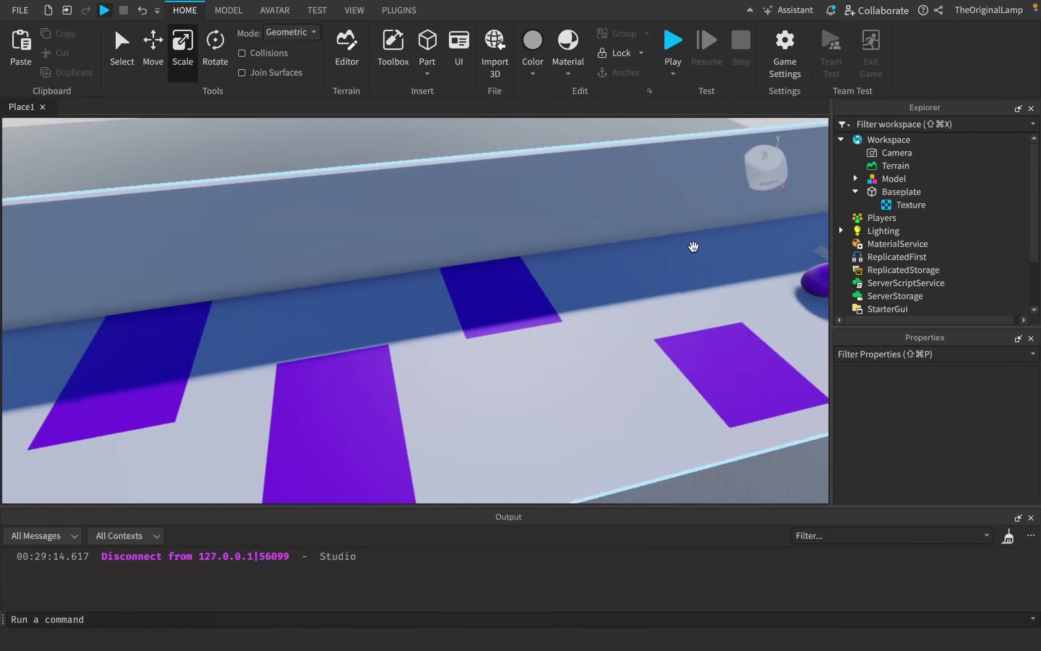
- Expand the track Model and insert a BillboardGui into the Ball
right_click_drag(693, 247, 695, 247)
right_click_drag(737, 319, 738, 319)
right_click_drag(622, 310, 621, 308)
key("s")
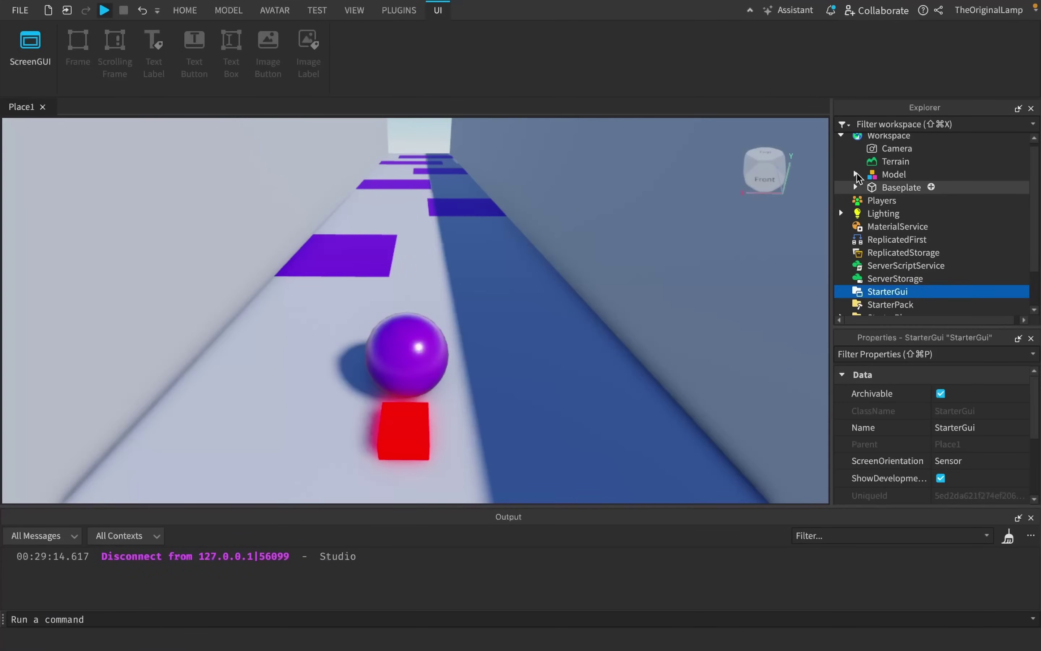
left_click(856, 173)
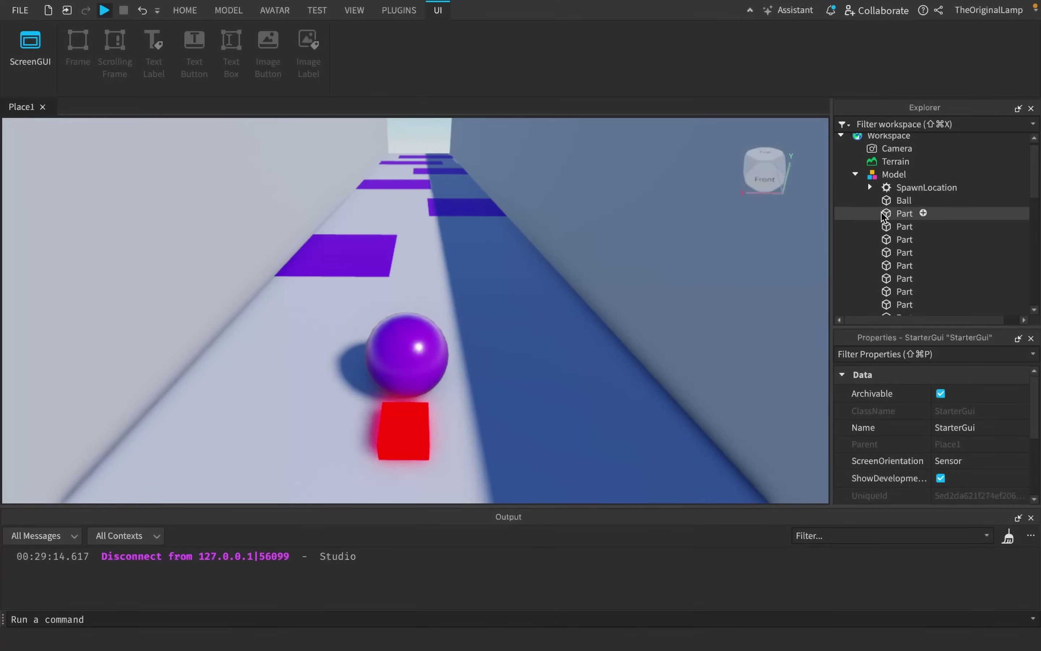
left_click(928, 201)
left_click(922, 201)
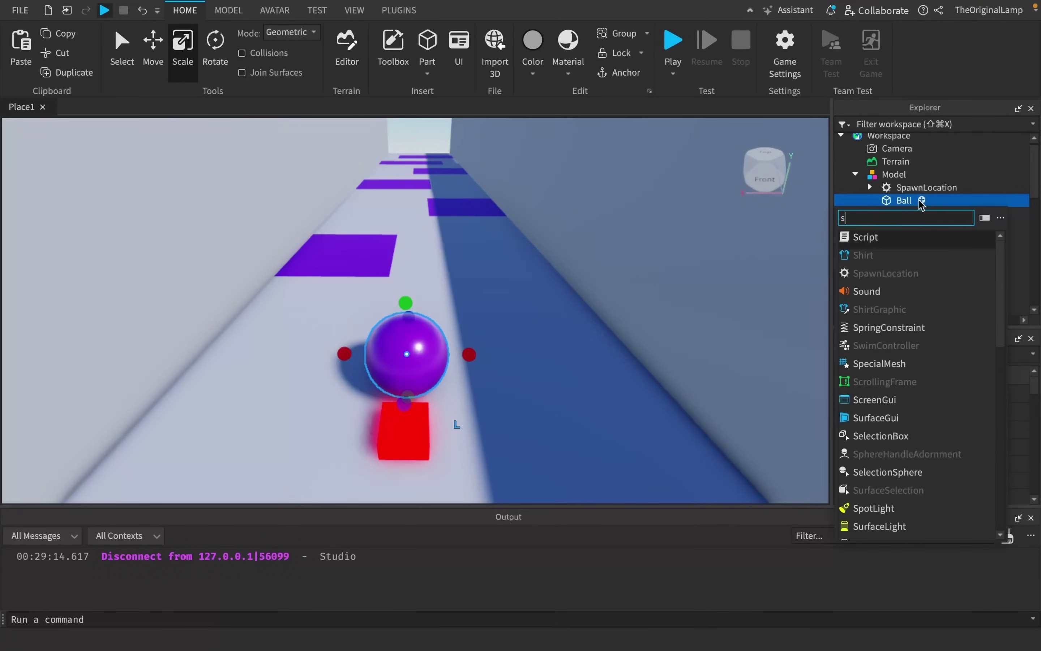
type("bill")
key("Return")
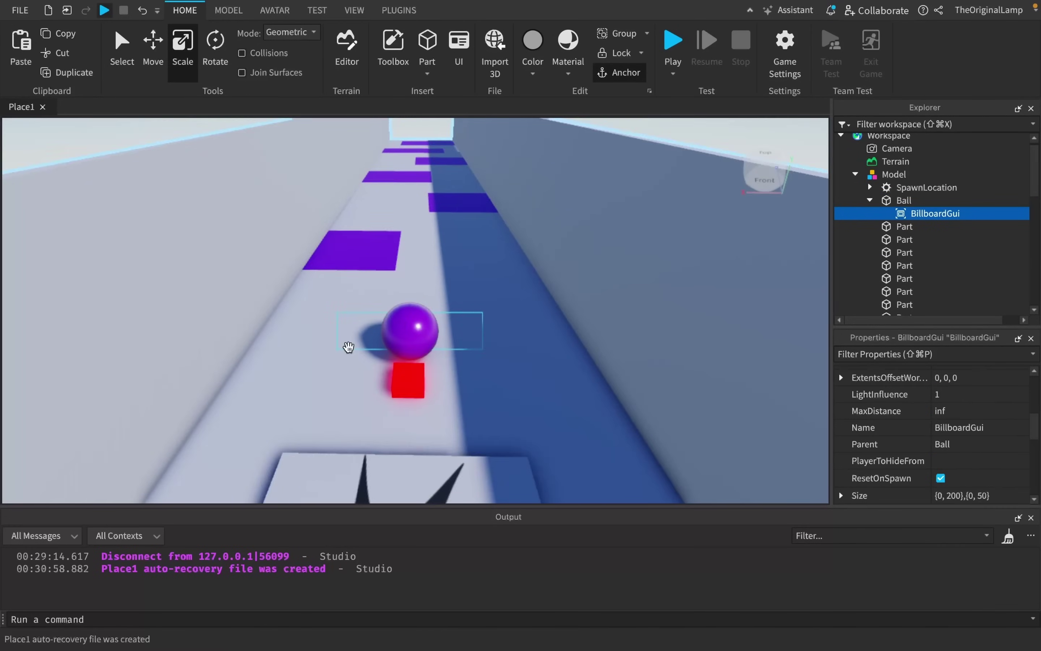
- Insert a TextLabel into the Ball's BillboardGui
scroll(347, 334, "up", 5)
mouse_move(905, 217)
left_click(970, 213)
type("text")
left_click(893, 284)
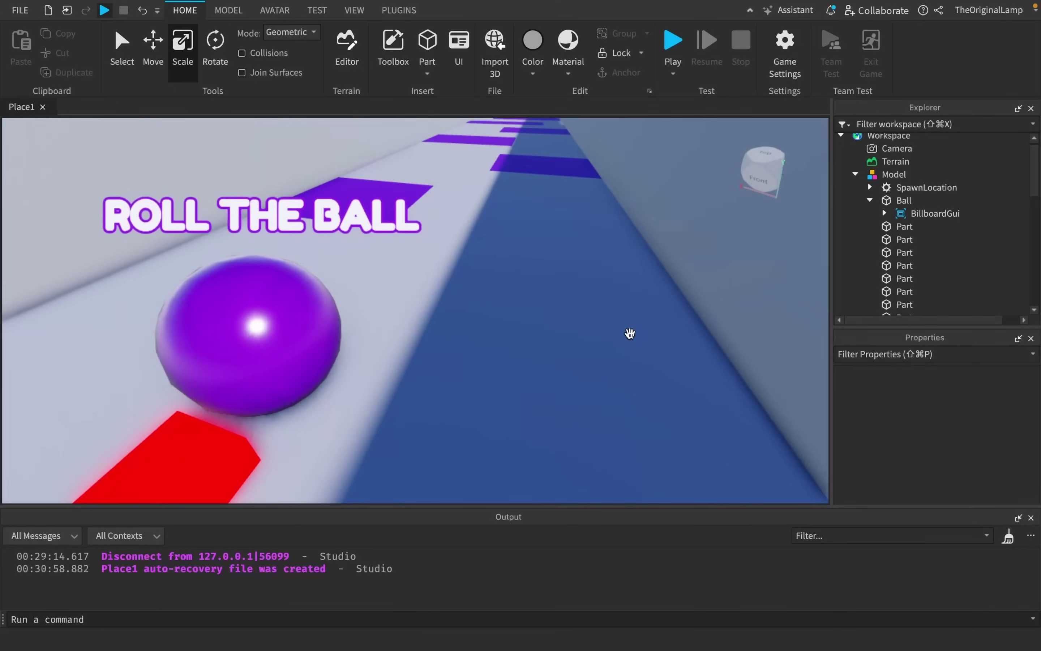
- Replace the red cube behind the ball with a small black cylinder
key("s")
right_click_drag(630, 334, 630, 334)
key("w")
key("s")
right_click_drag(524, 275, 500, 293)
key("s")
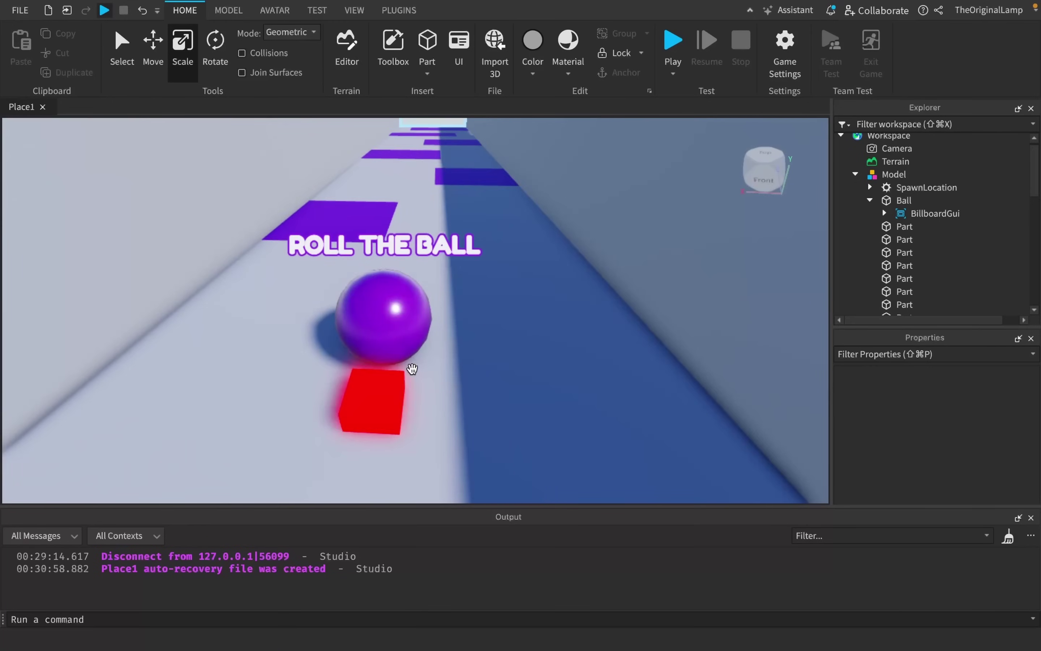
right_click_drag(412, 369, 456, 401)
key("a")
left_click(428, 48)
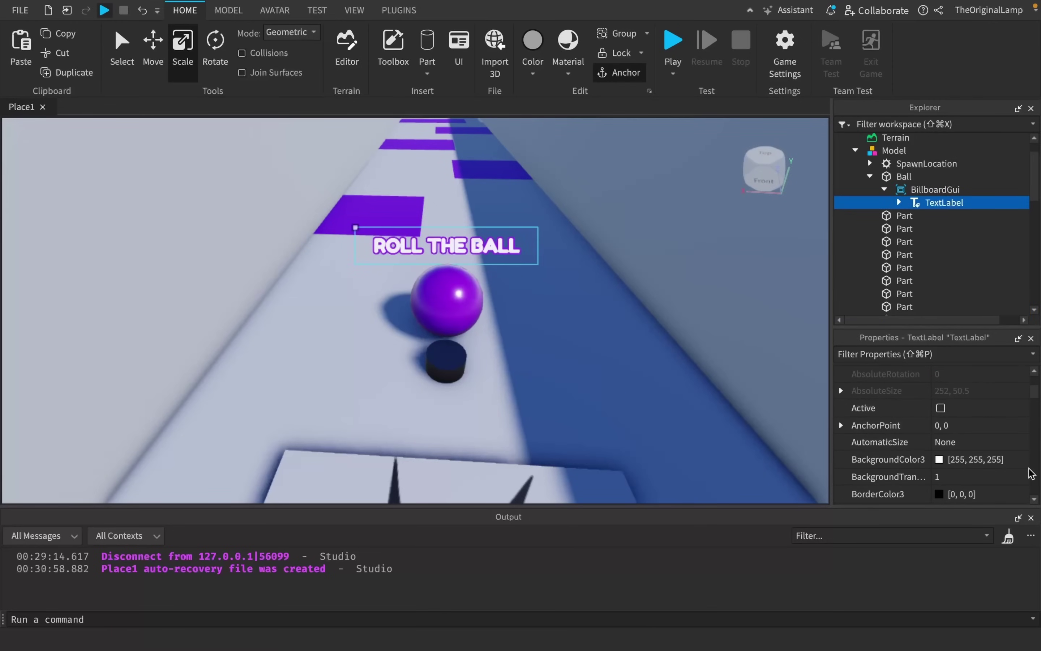
- Review the ROLL THE BALL label's properties, and frame the whole track Model in the view
scroll(971, 439, "down", 5)
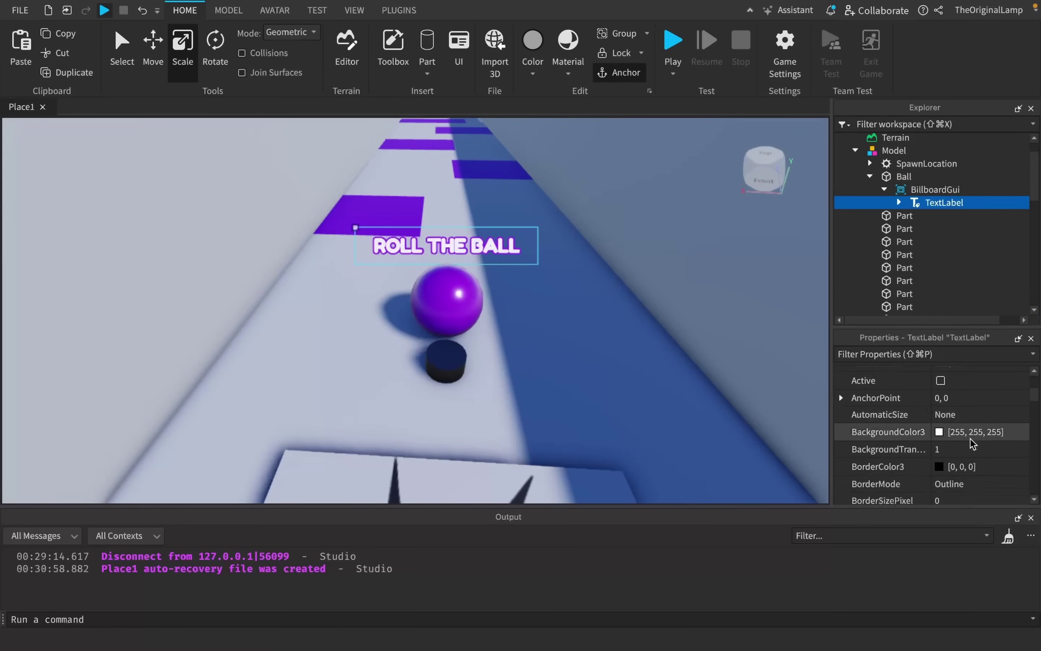
scroll(974, 468, "up", 2)
scroll(970, 465, "down", 10)
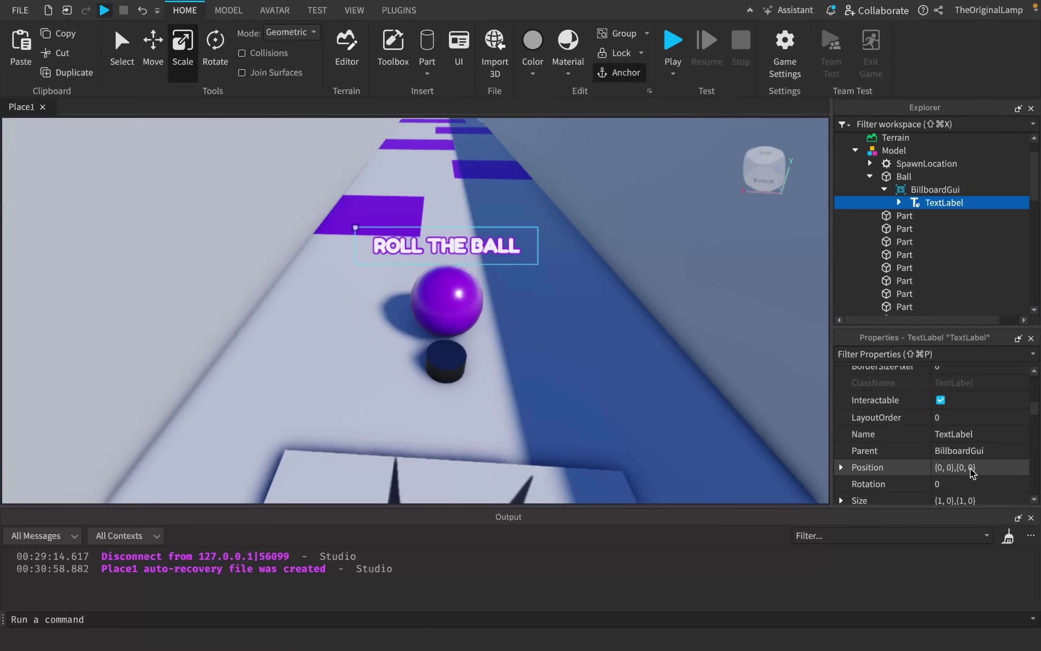
left_click(894, 150)
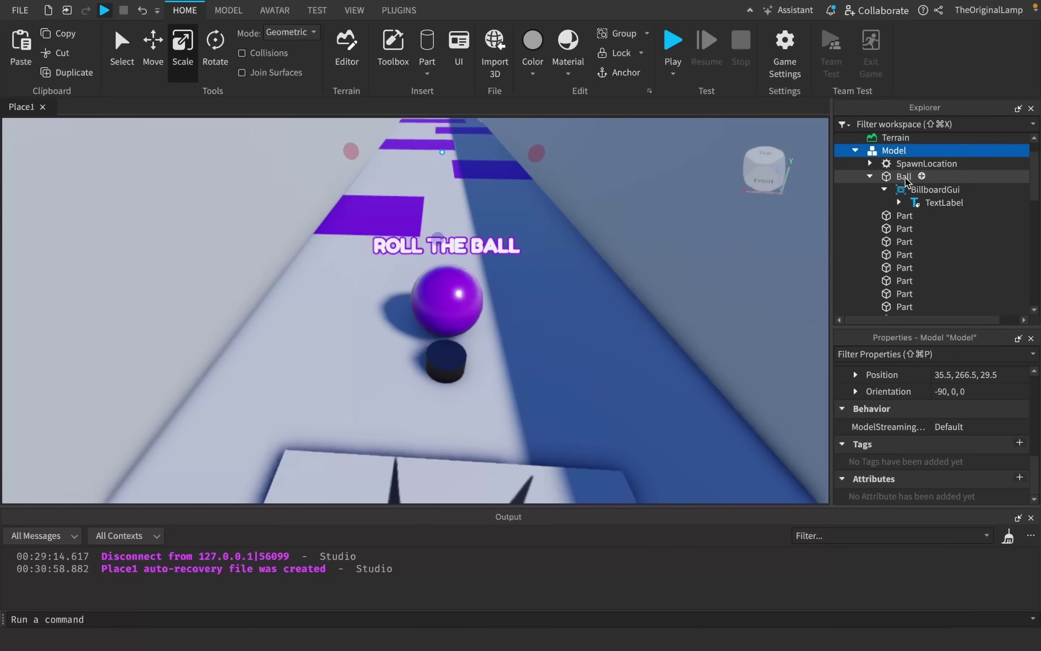
left_click(869, 176)
key("f")
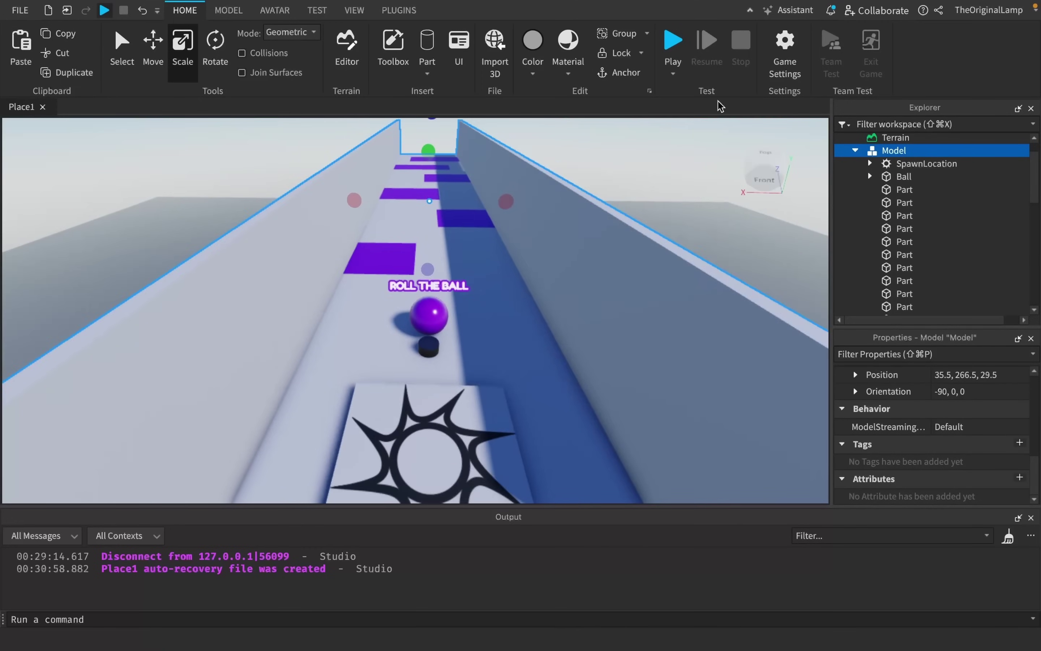
- Playtest the track from the spawn, pushing the labelled ball past the first purple patch with the black cylinder
left_click(668, 37)
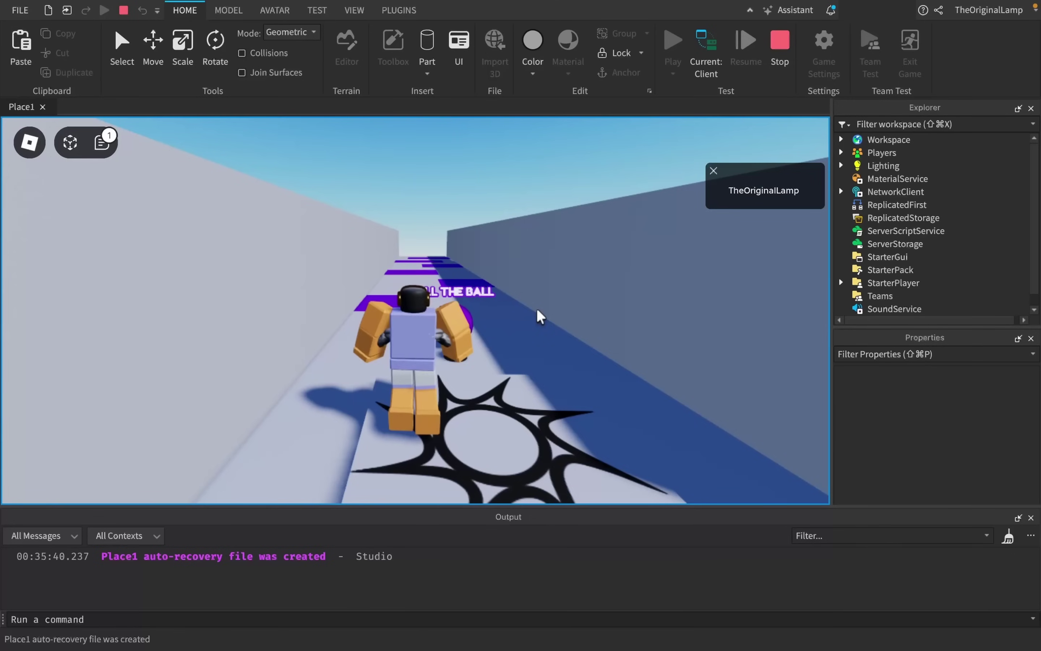
right_click_drag(537, 310, 537, 311)
key("w")
left_click_drag(484, 253, 553, 253)
right_click_drag(553, 253, 485, 221)
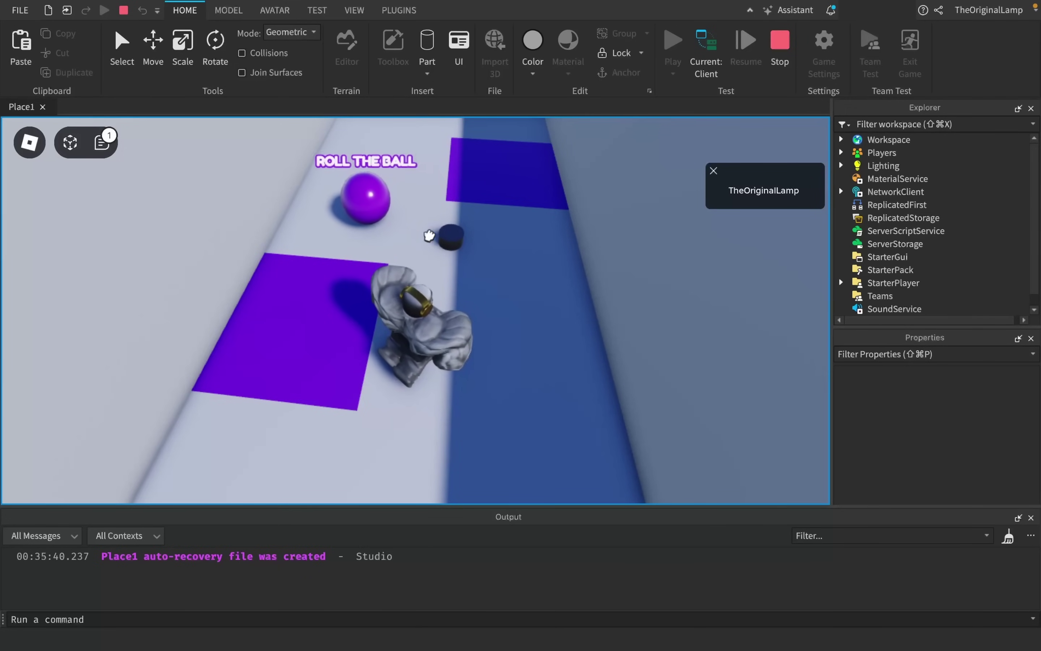
key("w")
left_click_drag(392, 235, 302, 235)
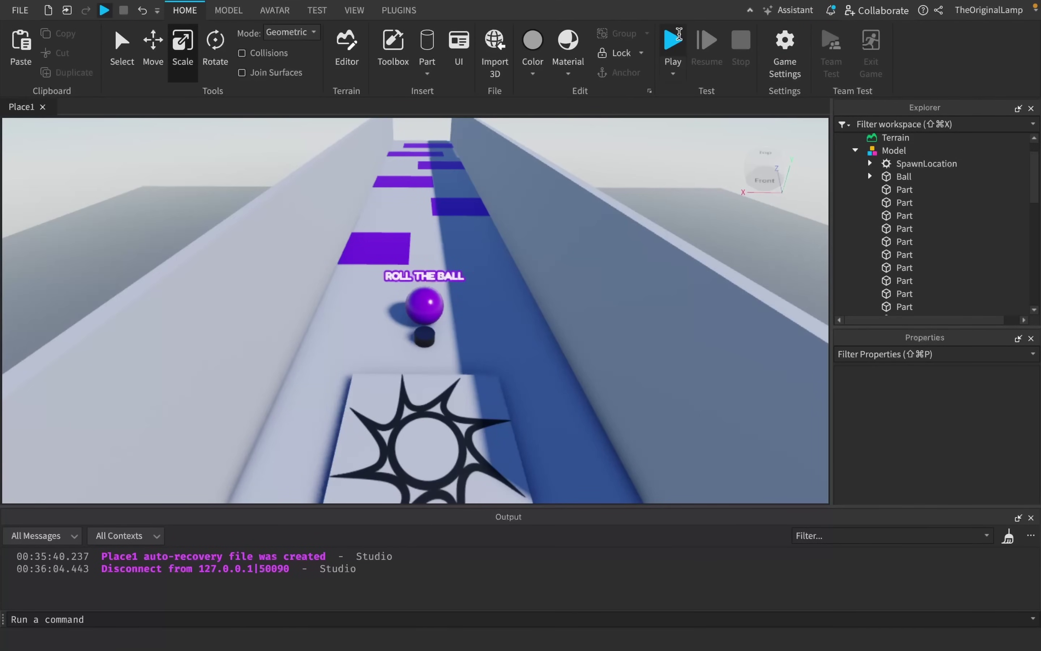
- Start another playtest and guide the ball alongside the first purple patch with the black cylinder
left_click(679, 34)
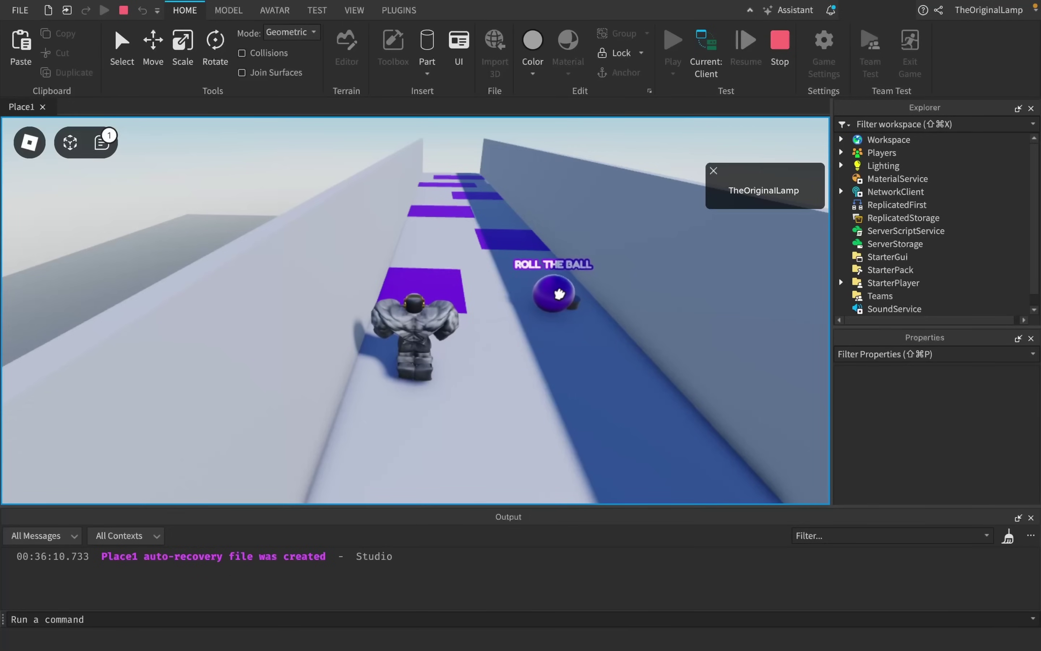
key("d")
scroll(560, 300, "up", 3)
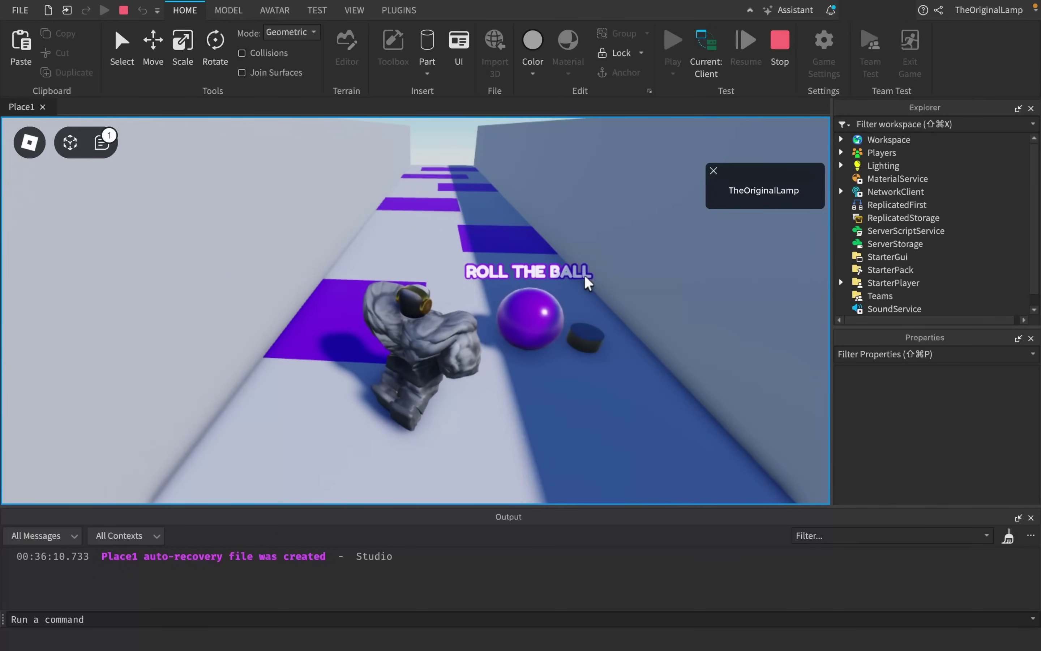
key("a")
key("w")
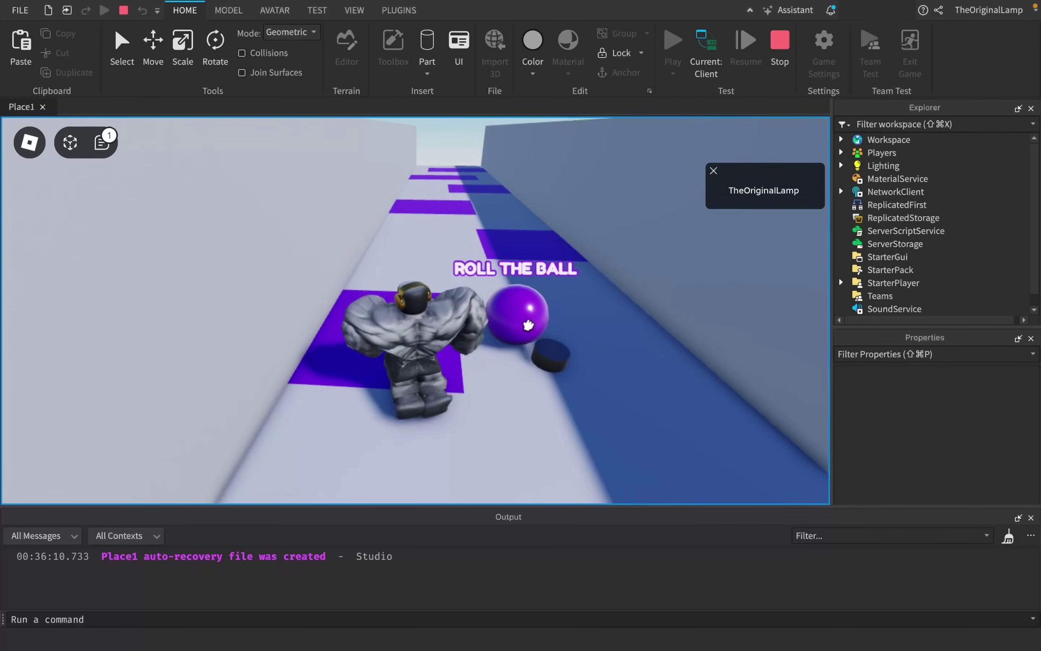
- View the track from far away, walk the avatar back past the spawn and off the track, and end the playtest
key("s")
right_click_drag(509, 351, 555, 285)
scroll(505, 357, "down", 10)
scroll(505, 356, "up", 10)
scroll(505, 357, "down", 10)
key("s")
key("w")
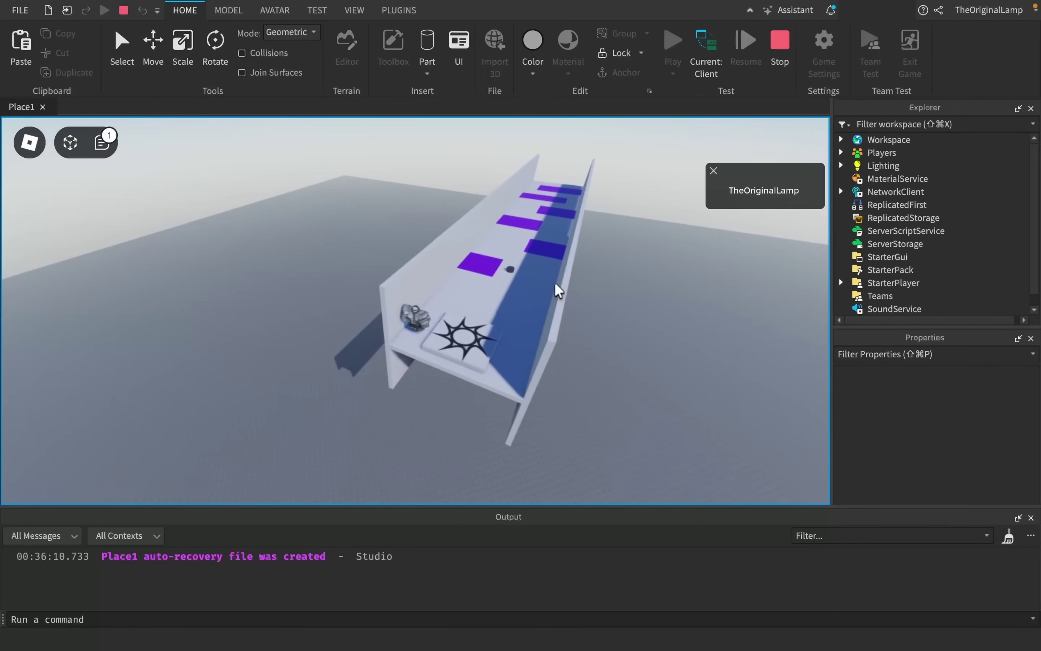
key("w")
key("s")
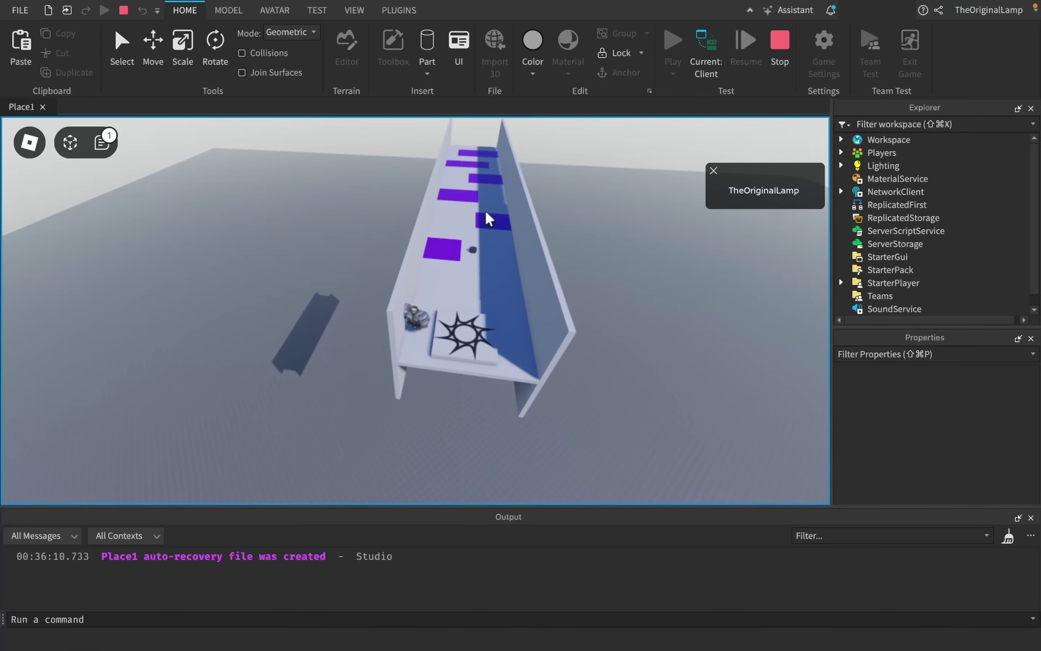
key("s")
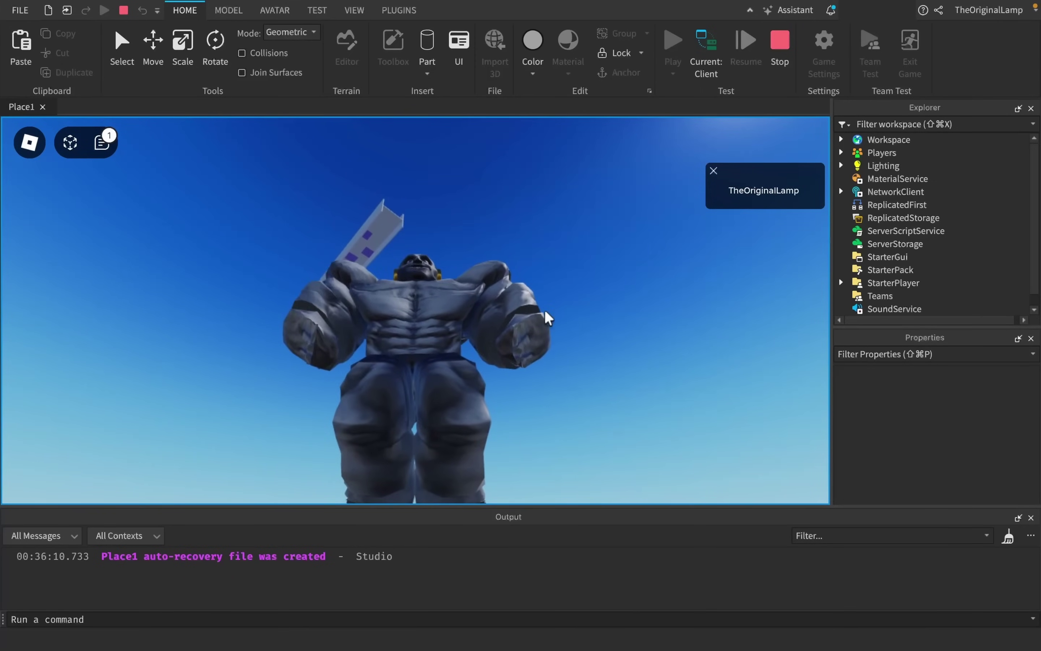
right_click_drag(546, 312, 546, 318)
left_click(779, 43)
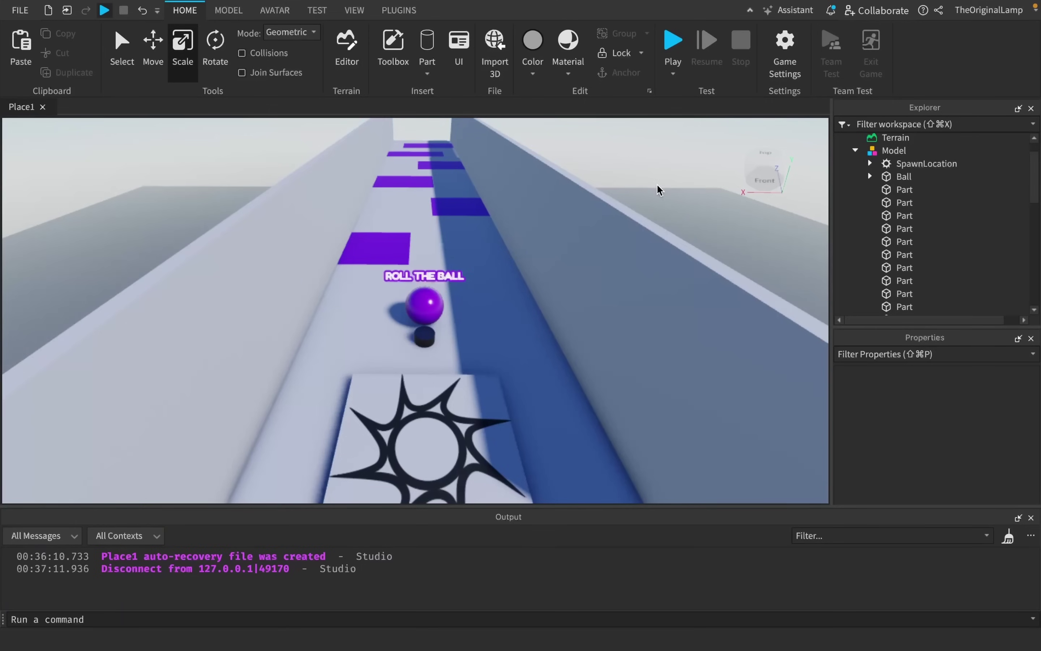
- Collapse the Model in the object tree and examine the finished track from several angles and distances
left_click(856, 149)
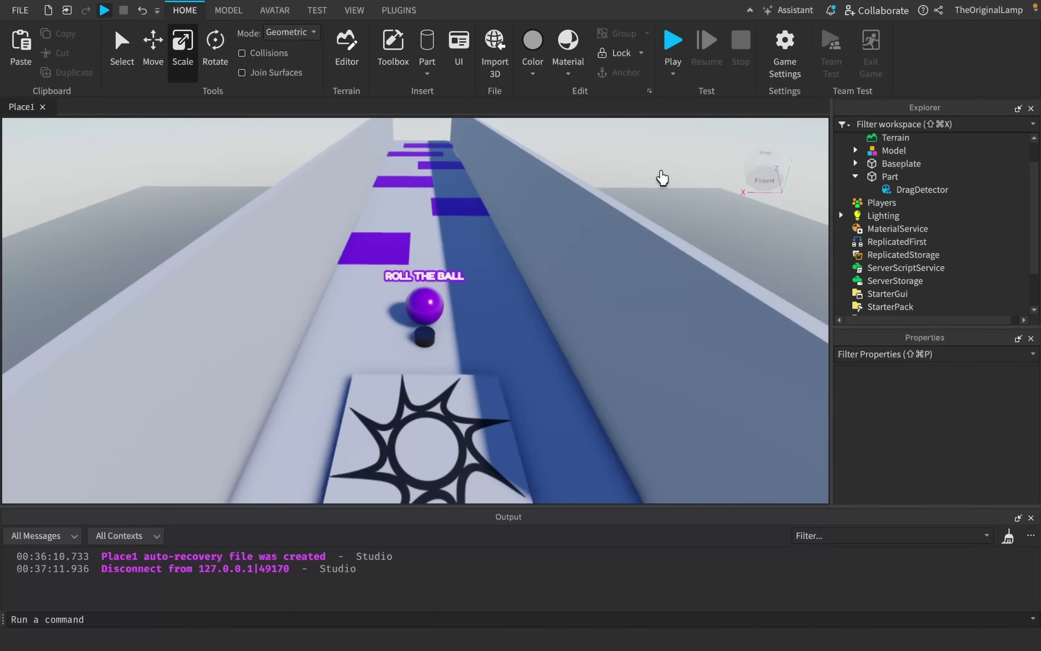
right_click_drag(565, 242, 565, 242)
scroll(565, 243, "down", 3)
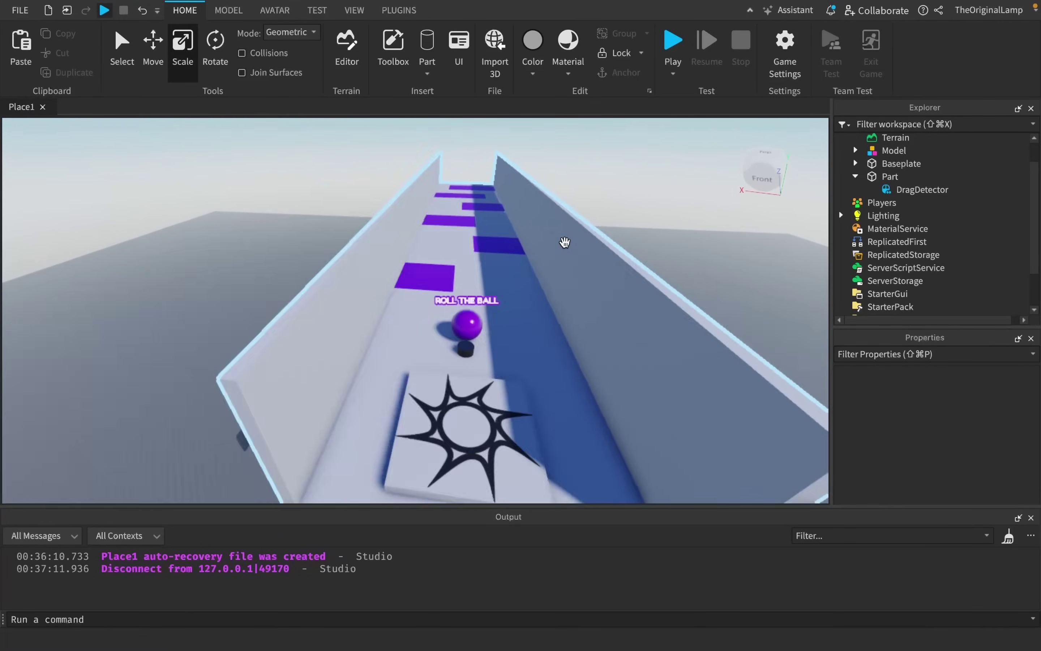
scroll(576, 316, "up", 3)
right_click_drag(576, 316, 562, 307)
scroll(560, 307, "down", 8)
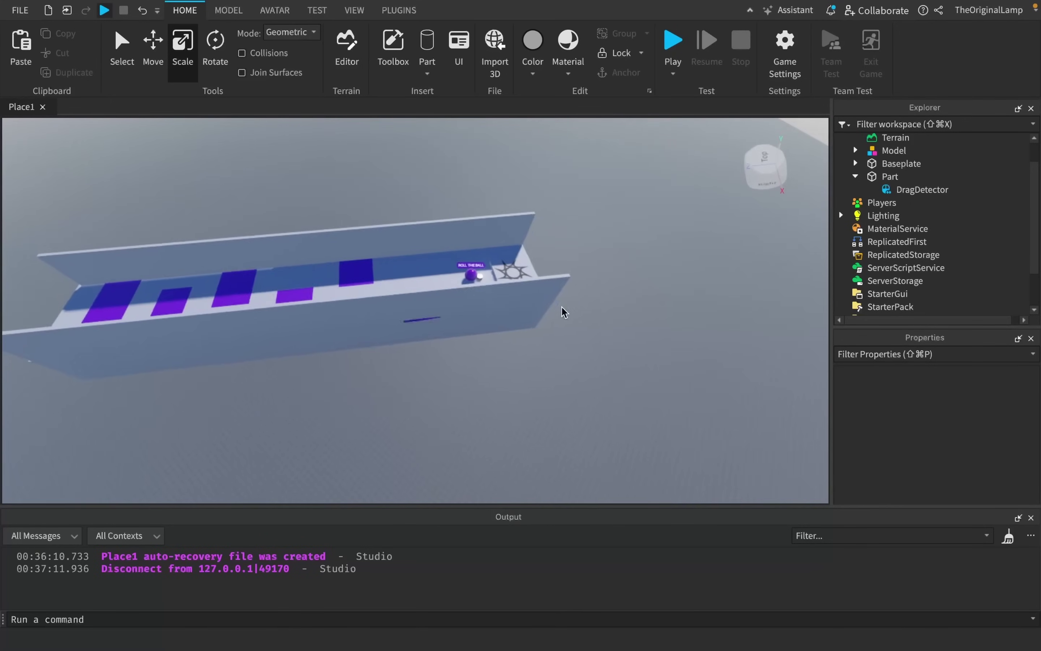
key("a")
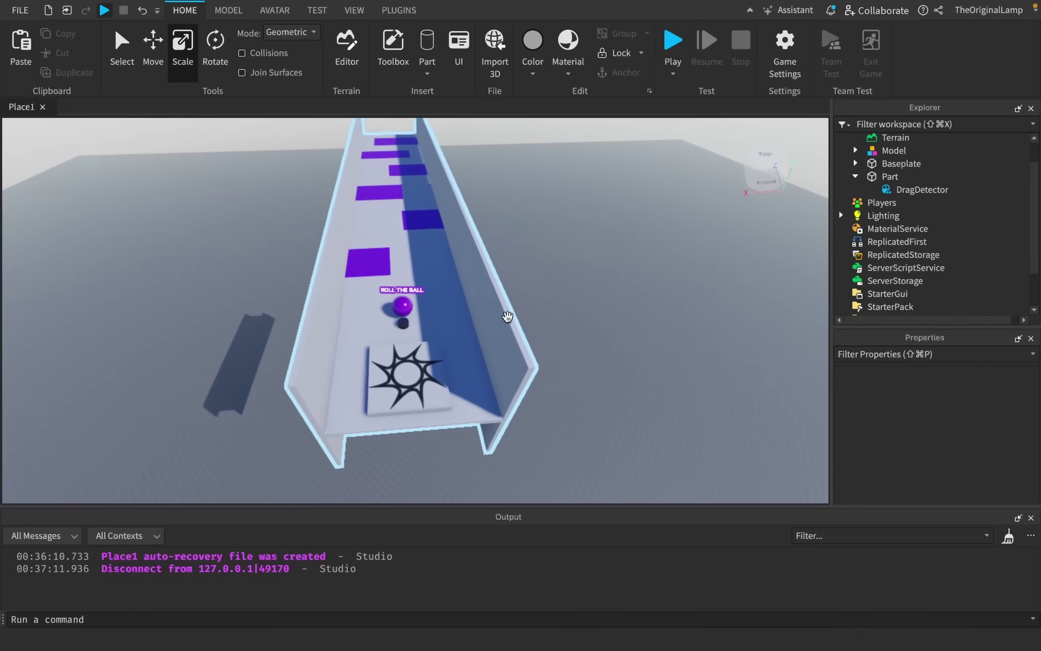
key("w")
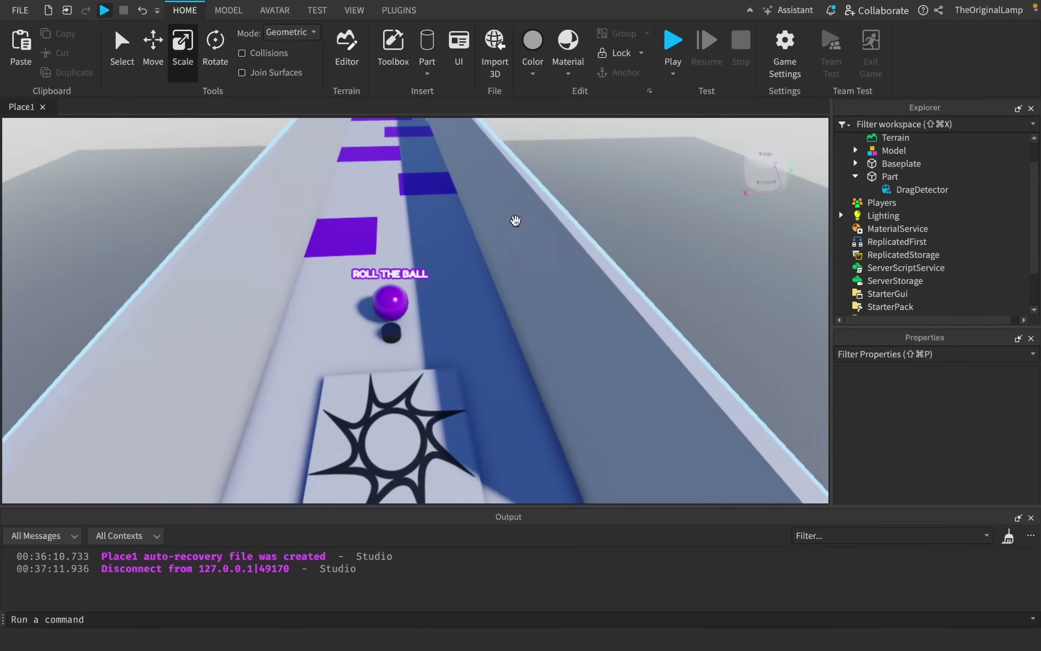
scroll(515, 221, "down", 10)
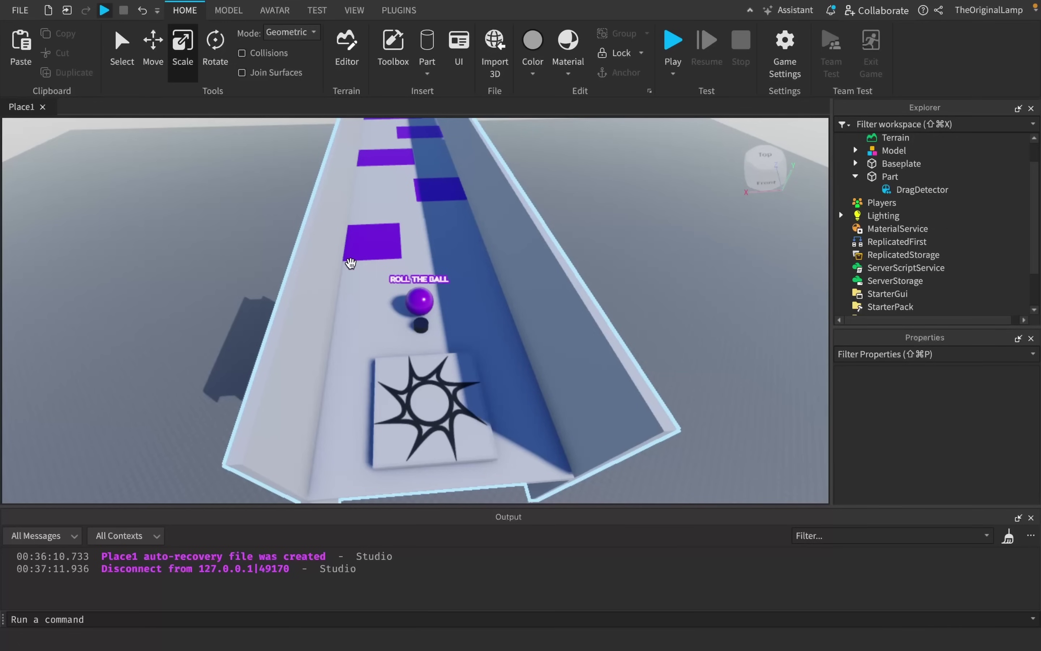
- Duplicate the labelled ball with its black cylinder and space the copies sideways, making a staggered row of five pairs across the track
right_click_drag(419, 289, 500, 278)
key("w")
left_click(461, 258)
left_click(460, 300, "shift")
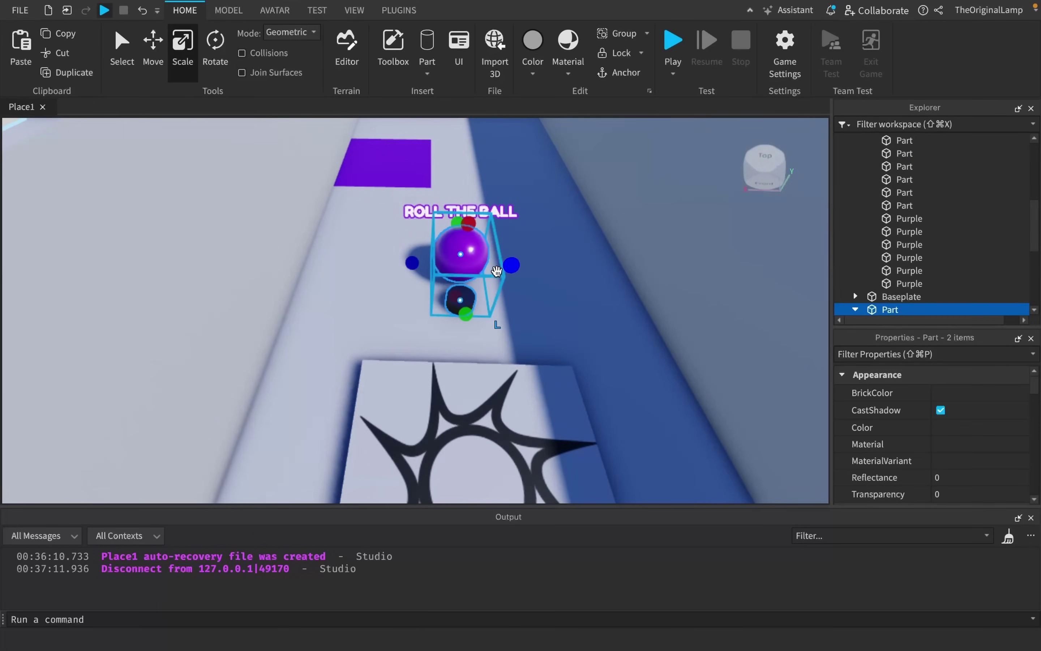
key("super+d")
key("super+2")
left_click_drag(510, 267, 568, 270)
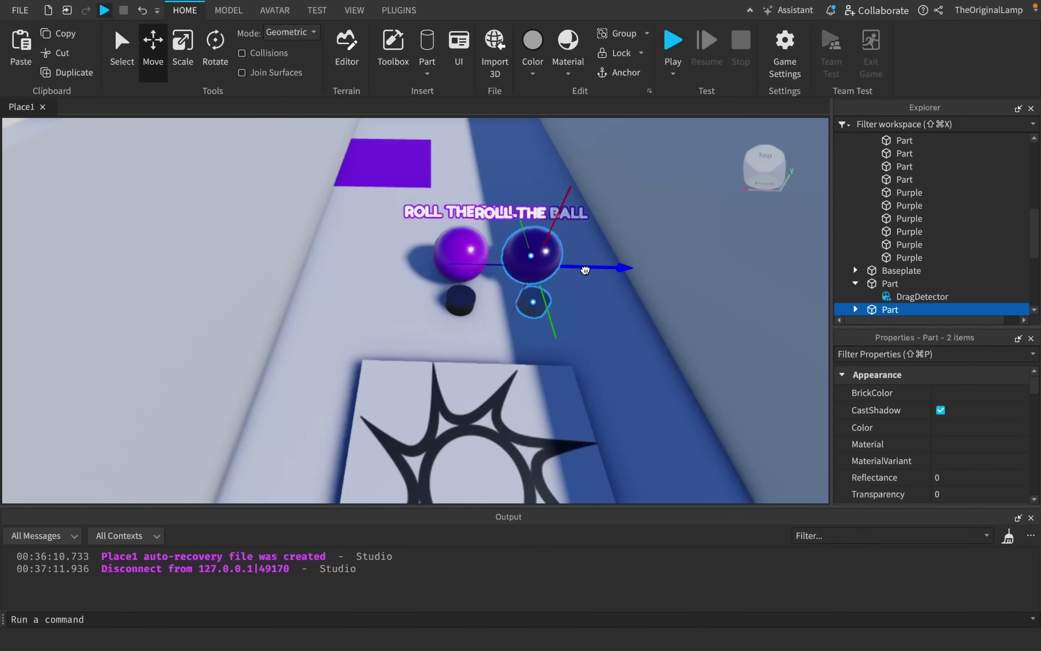
key("ctrl+d")
left_click_drag(586, 269, 643, 265)
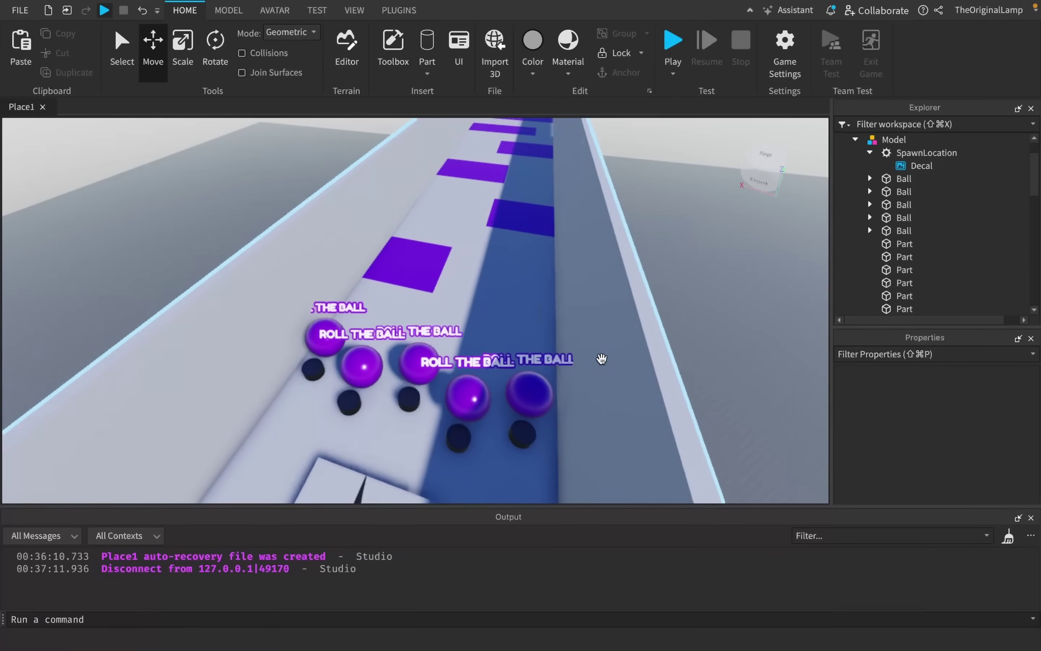
right_click_drag(600, 361, 602, 357)
key("s")
key("w")
key("s")
key("w")
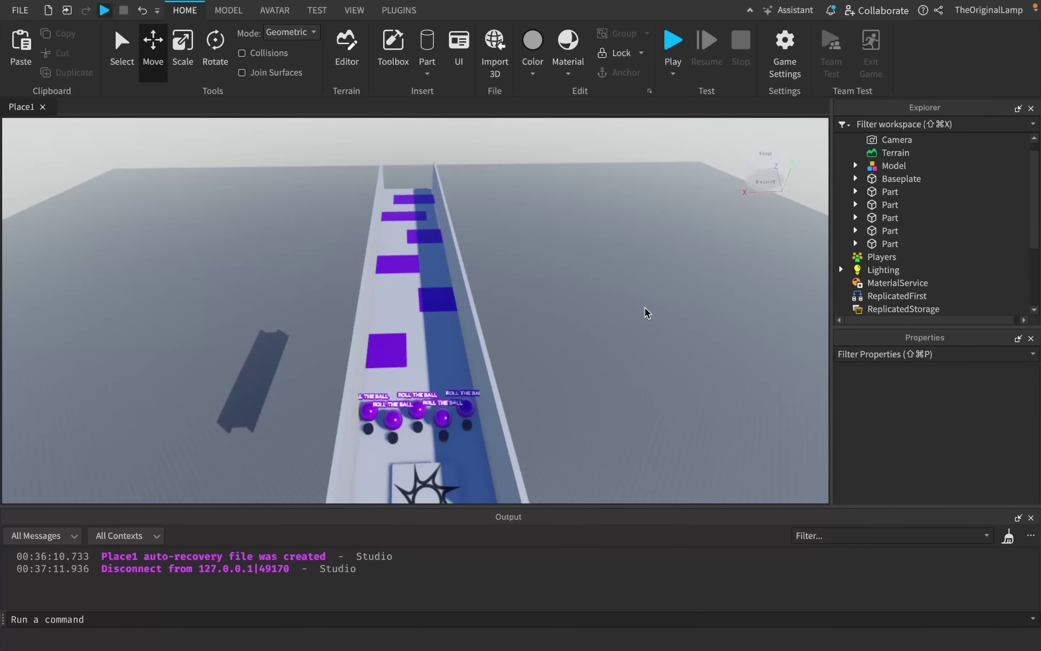
- Search the object tree for scripts, filtering by "scr", "local" and "modulescript" in turn
left_click(905, 125)
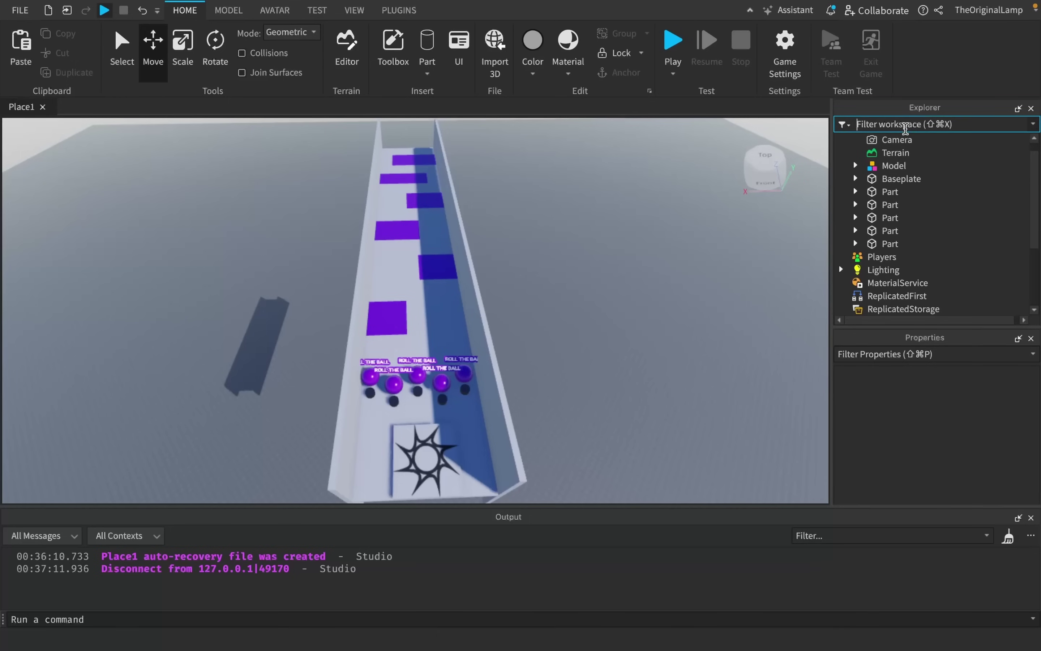
type("scr")
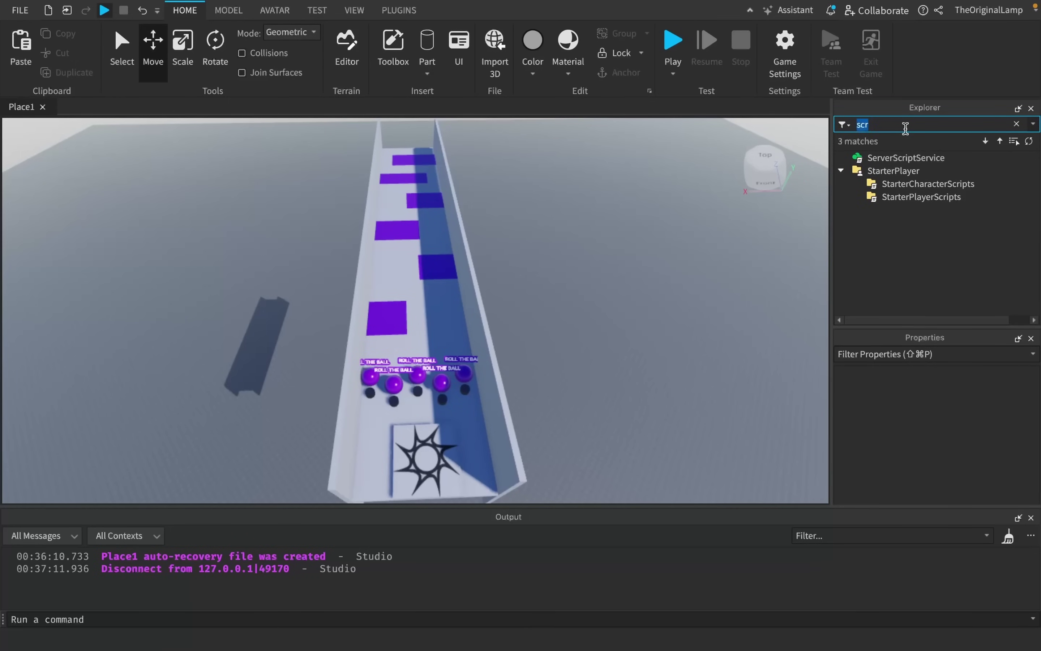
type("local")
key("super+a")
key("BackSpace")
type("modulescript")
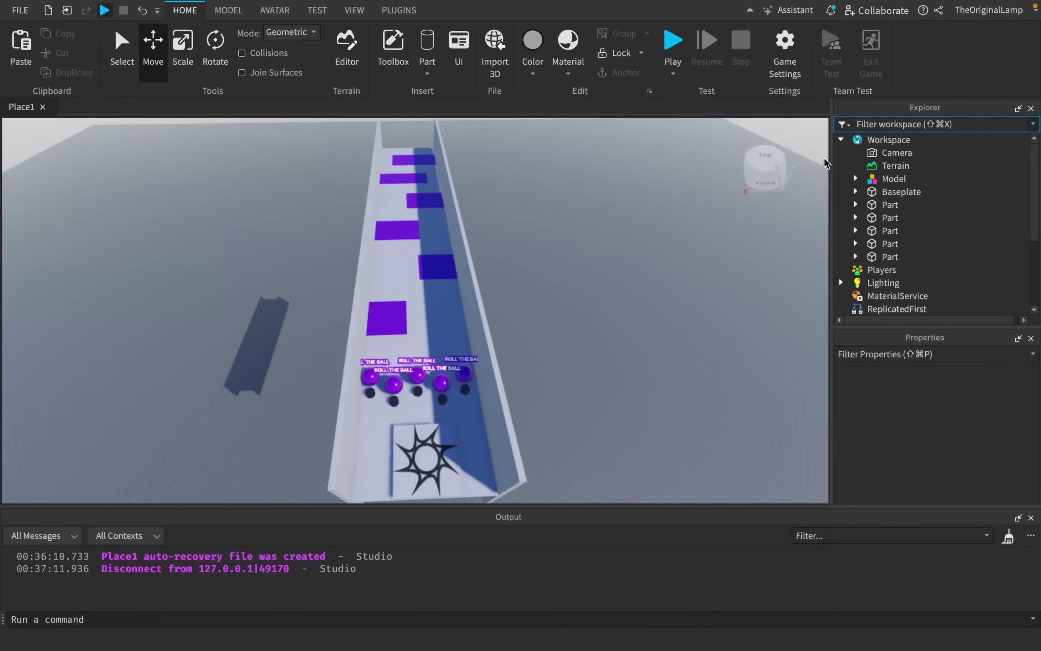
left_click(842, 141)
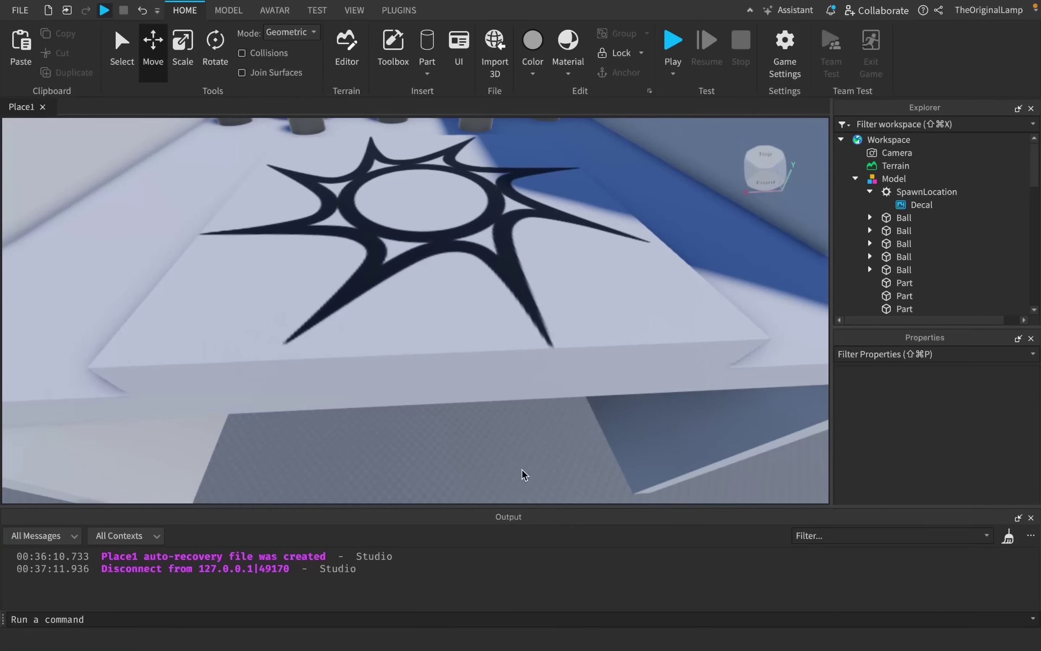
right_click_drag(522, 470, 522, 469)
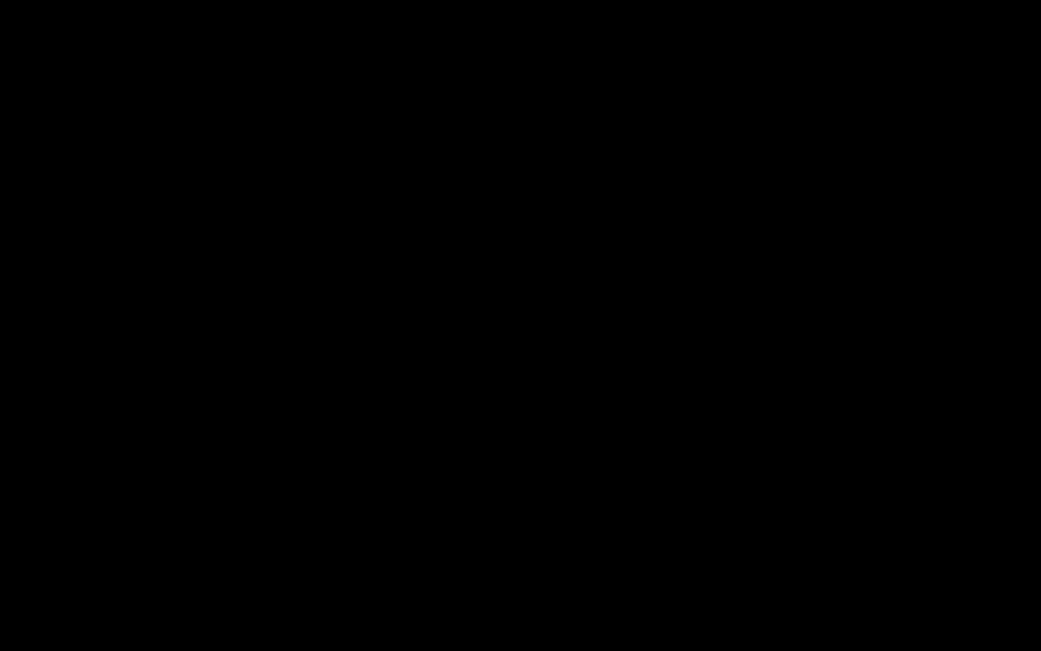